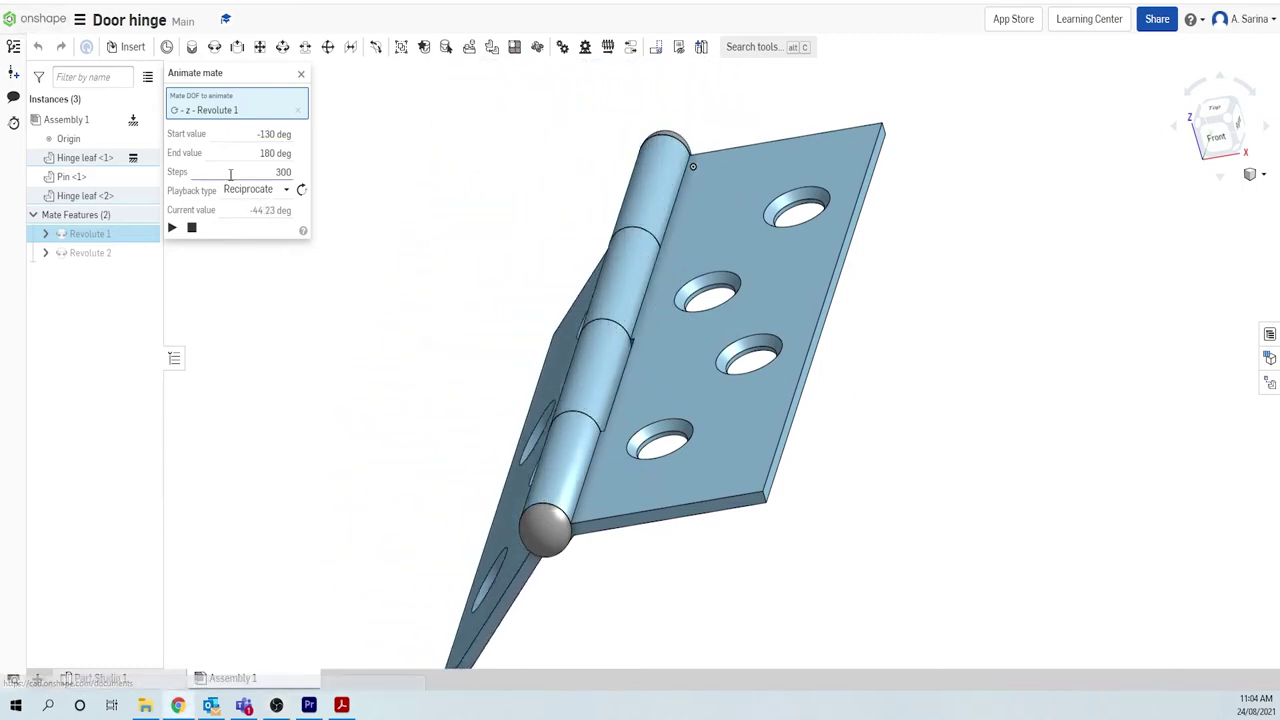
# Step: Leave the open assembly and create a new document named "Door hinge"
pyautogui.click(35, 18)
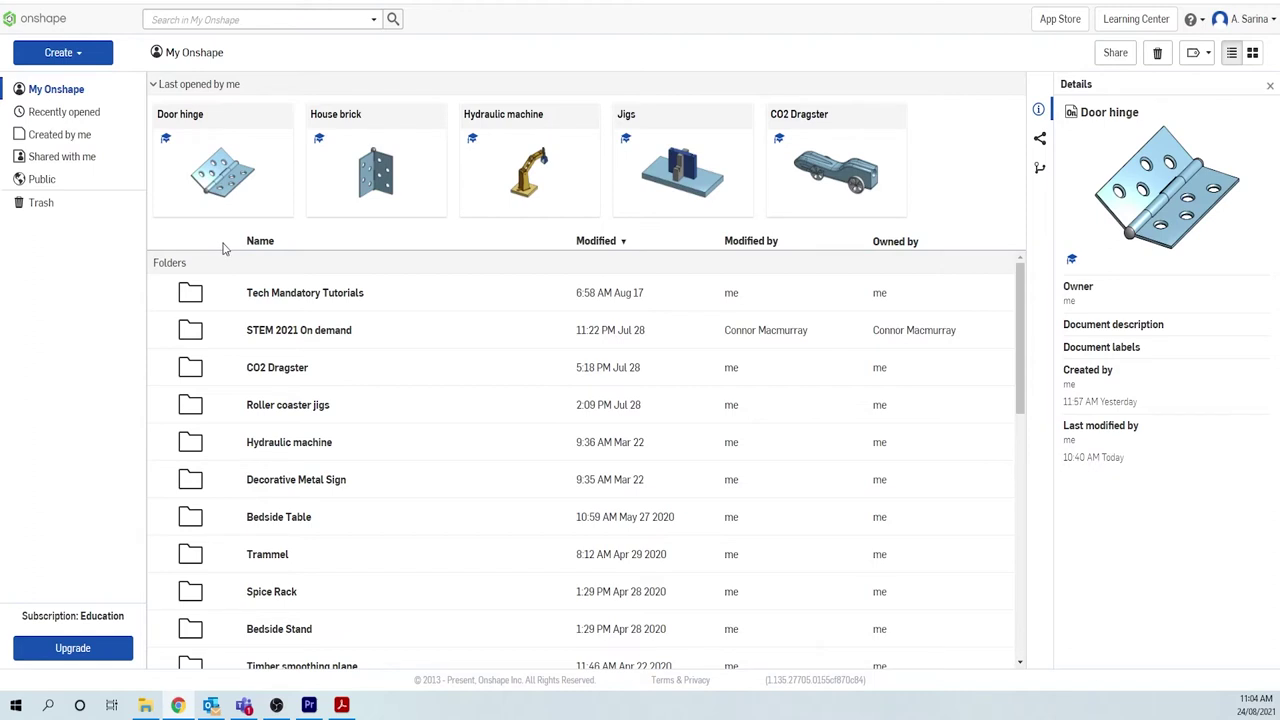
pyautogui.click(70, 54)
pyautogui.click(63, 80)
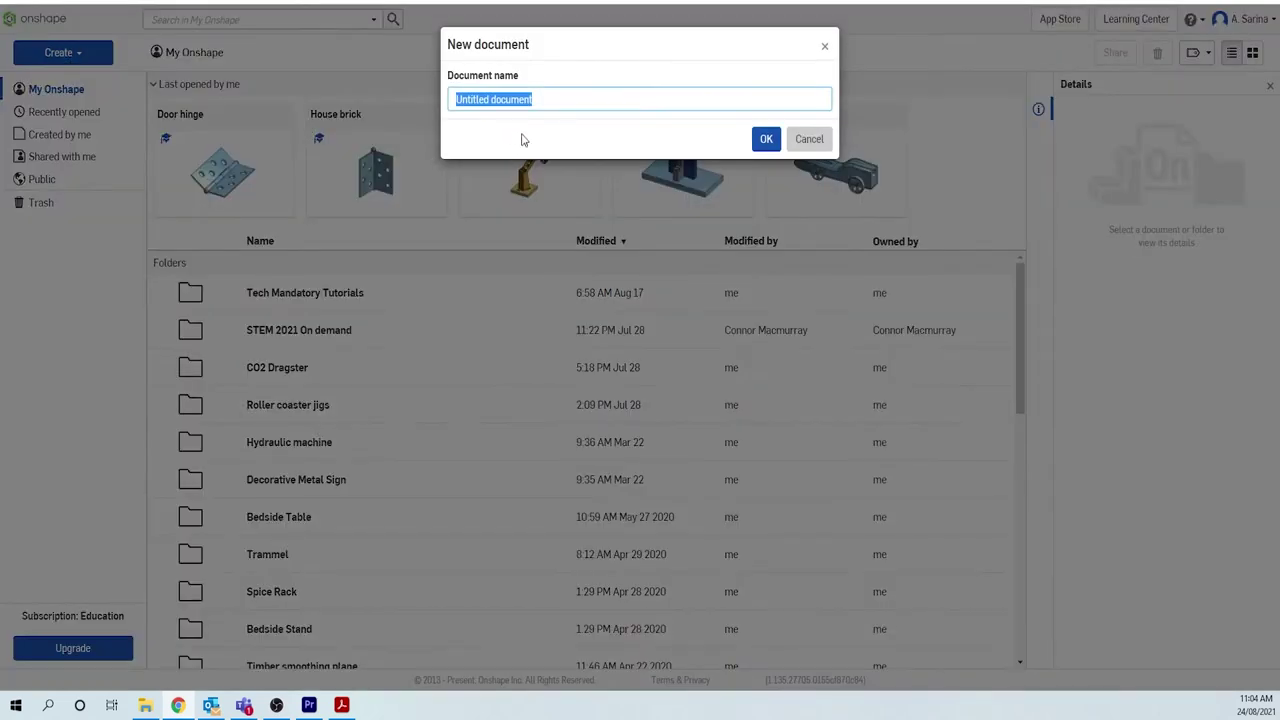
pyautogui.write('Door hinge')
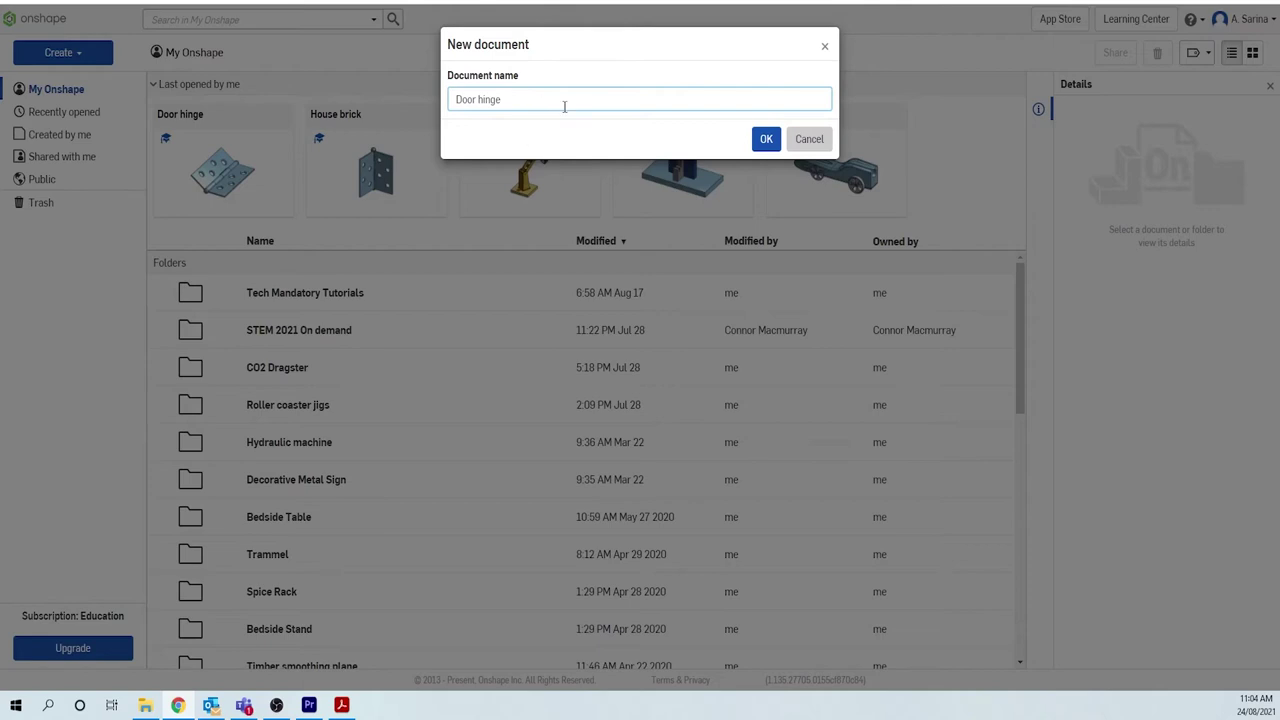
pyautogui.click(770, 143)
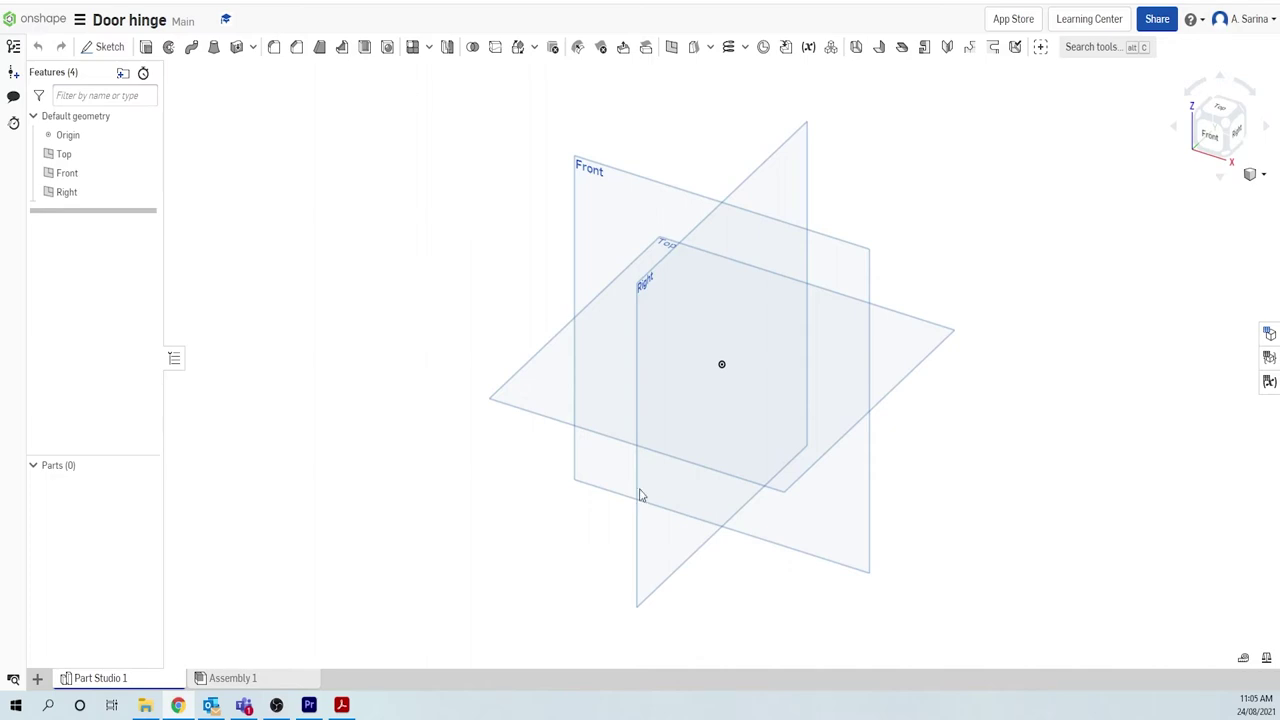
# Step: Start a sketch on the Front plane and draw a corner rectangle from the origin, about 92 mm by 33 mm
pyautogui.click(602, 193)
pyautogui.press('n')
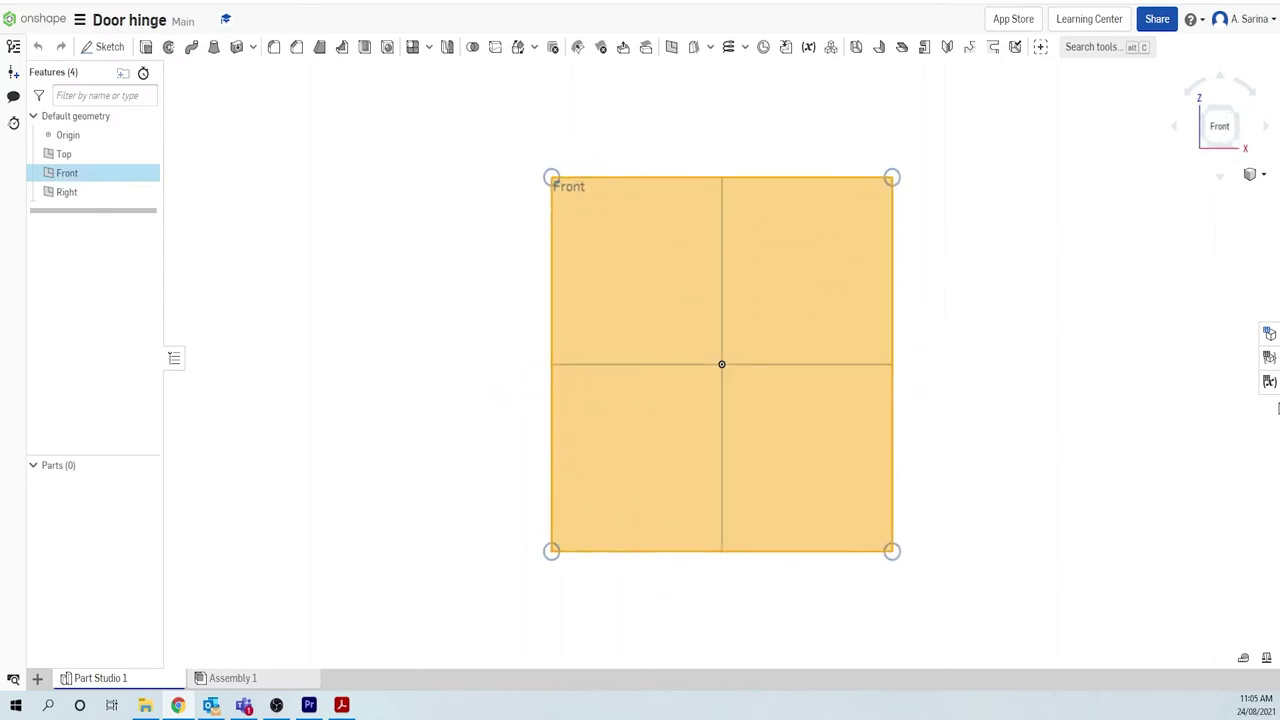
pyautogui.click(103, 47)
pyautogui.click(157, 47)
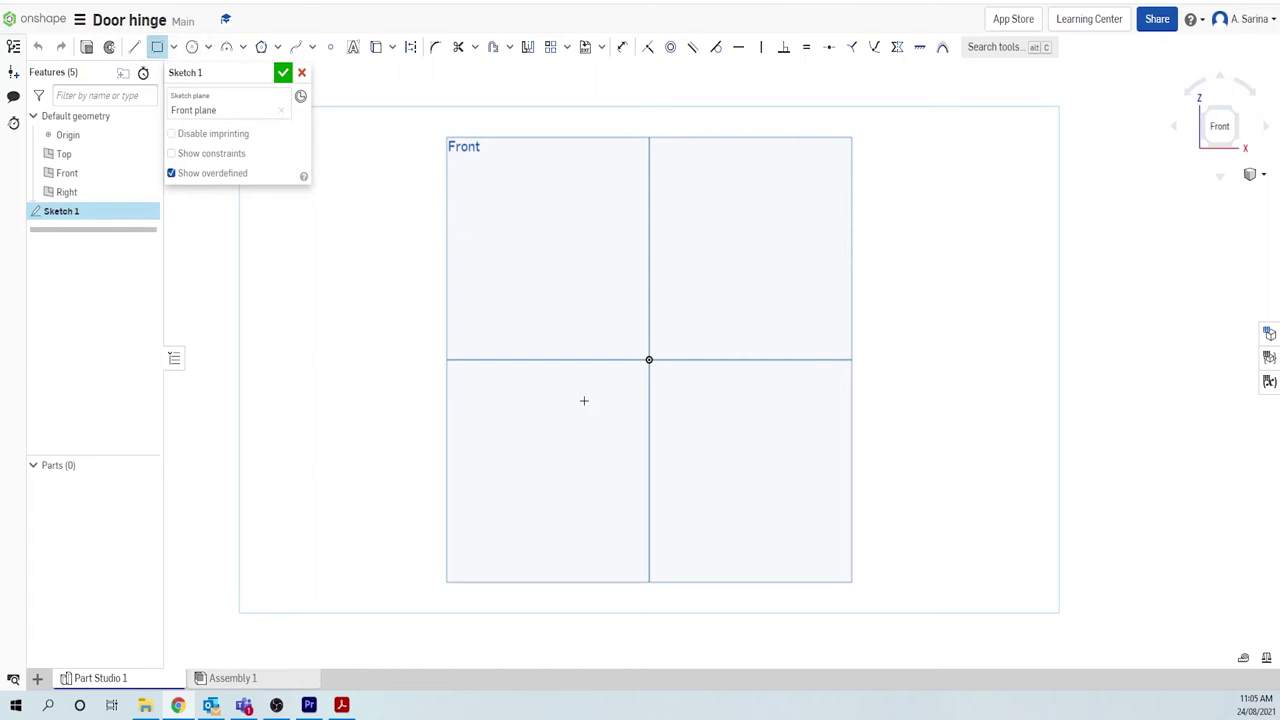
pyautogui.click(649, 360)
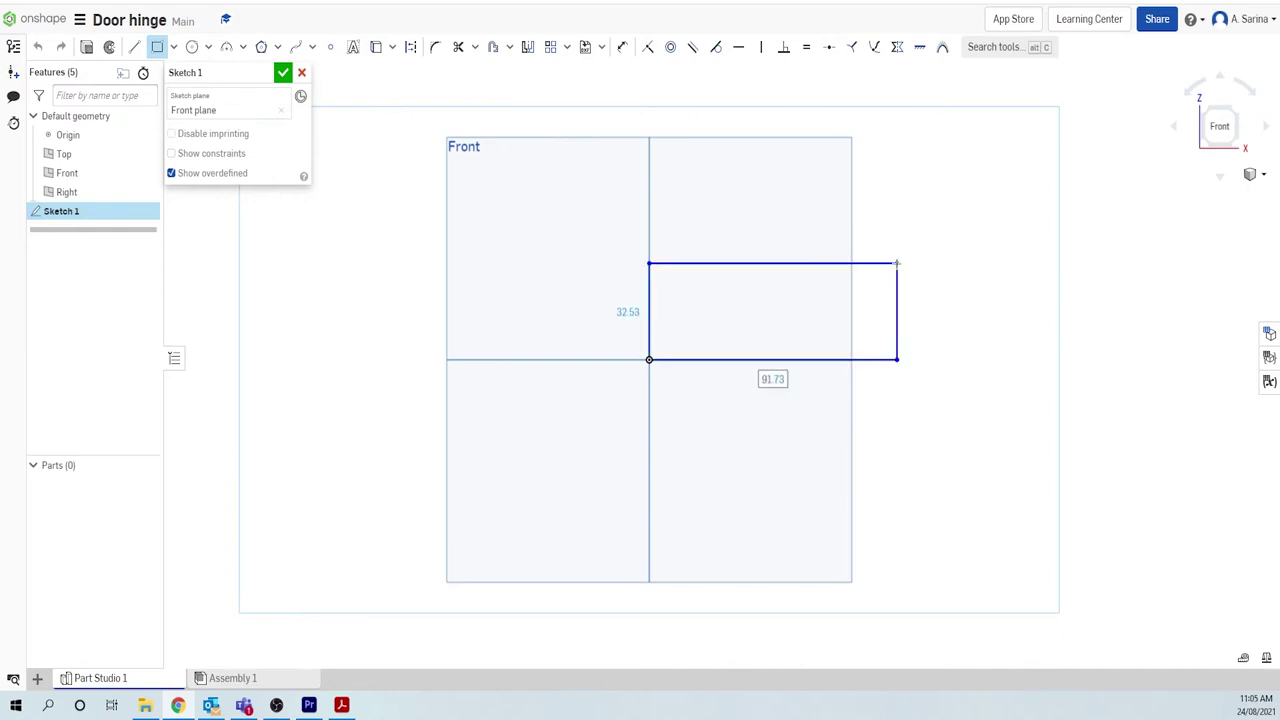
pyautogui.click(897, 264)
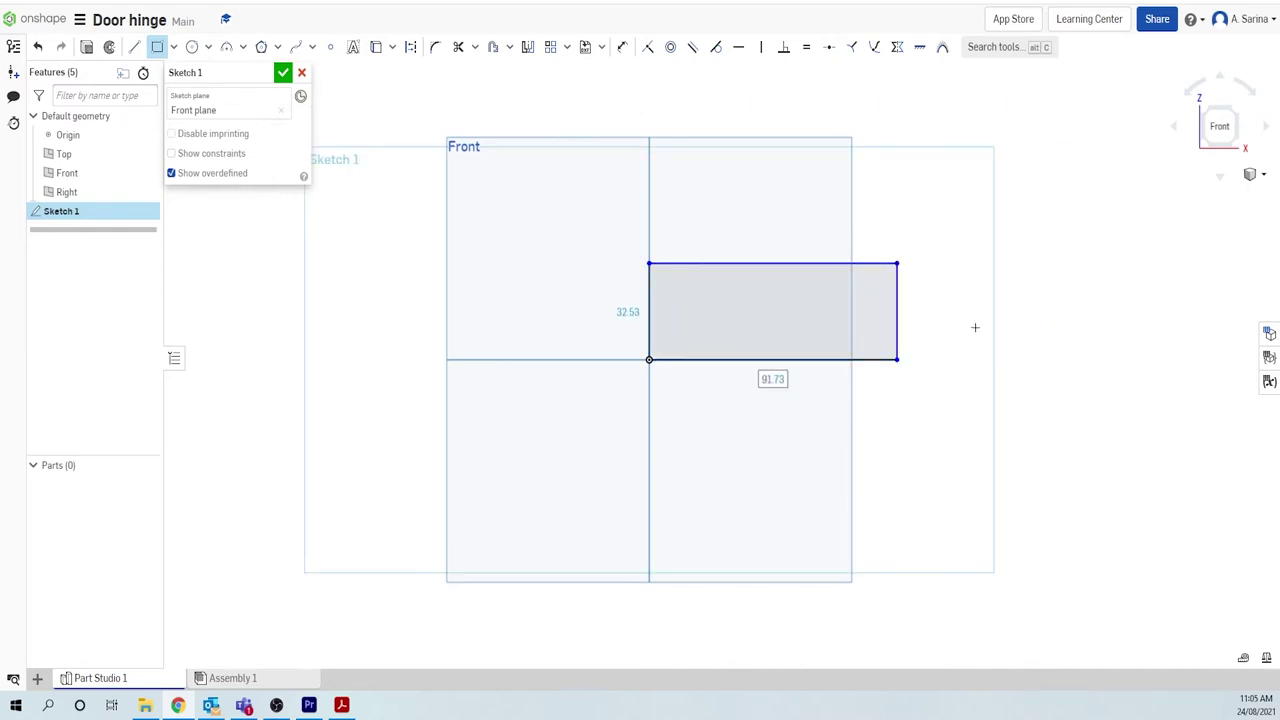
# Step: Set the rectangle's width to 20 mm and its height to 1.5 mm
pyautogui.write('20')
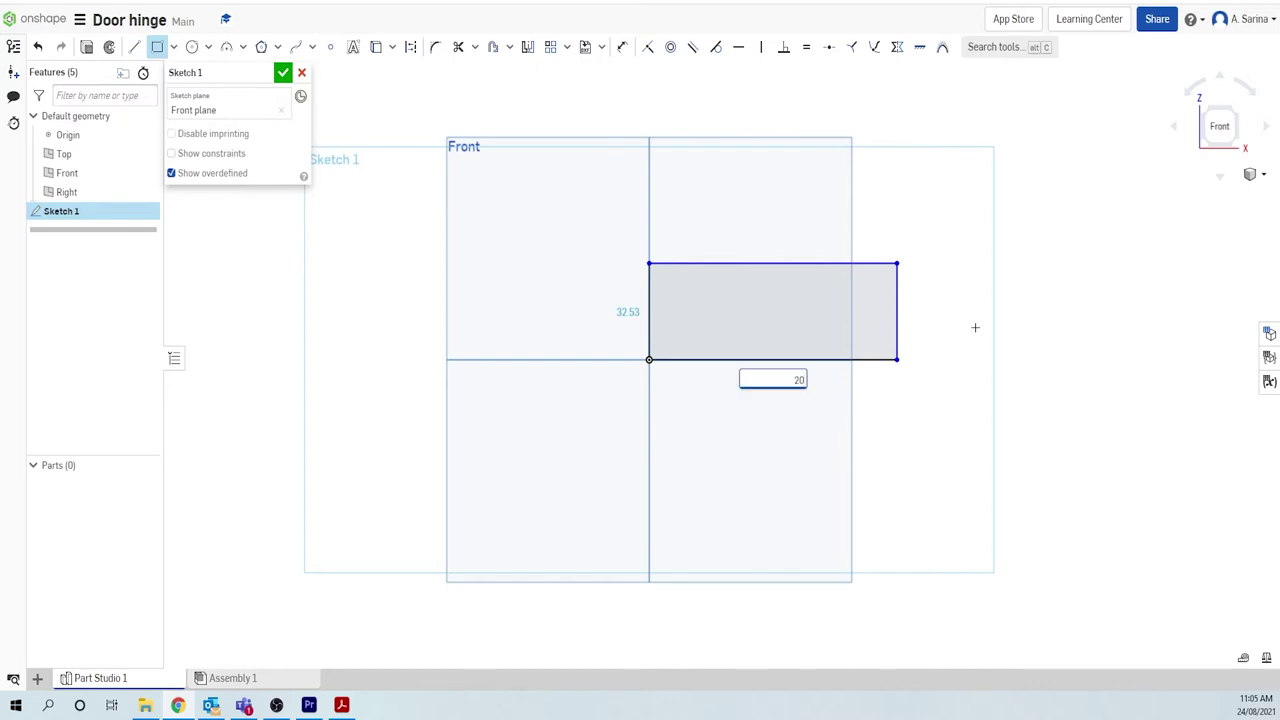
pyautogui.press('Return')
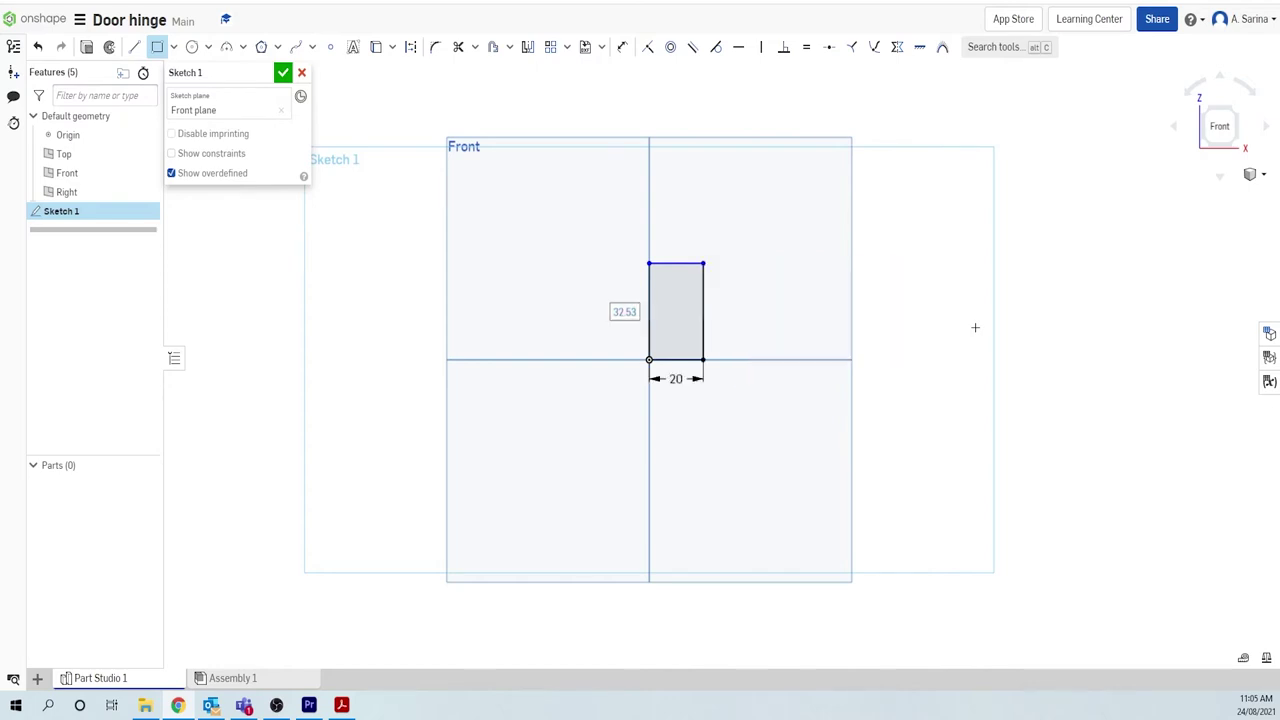
pyautogui.write('15')
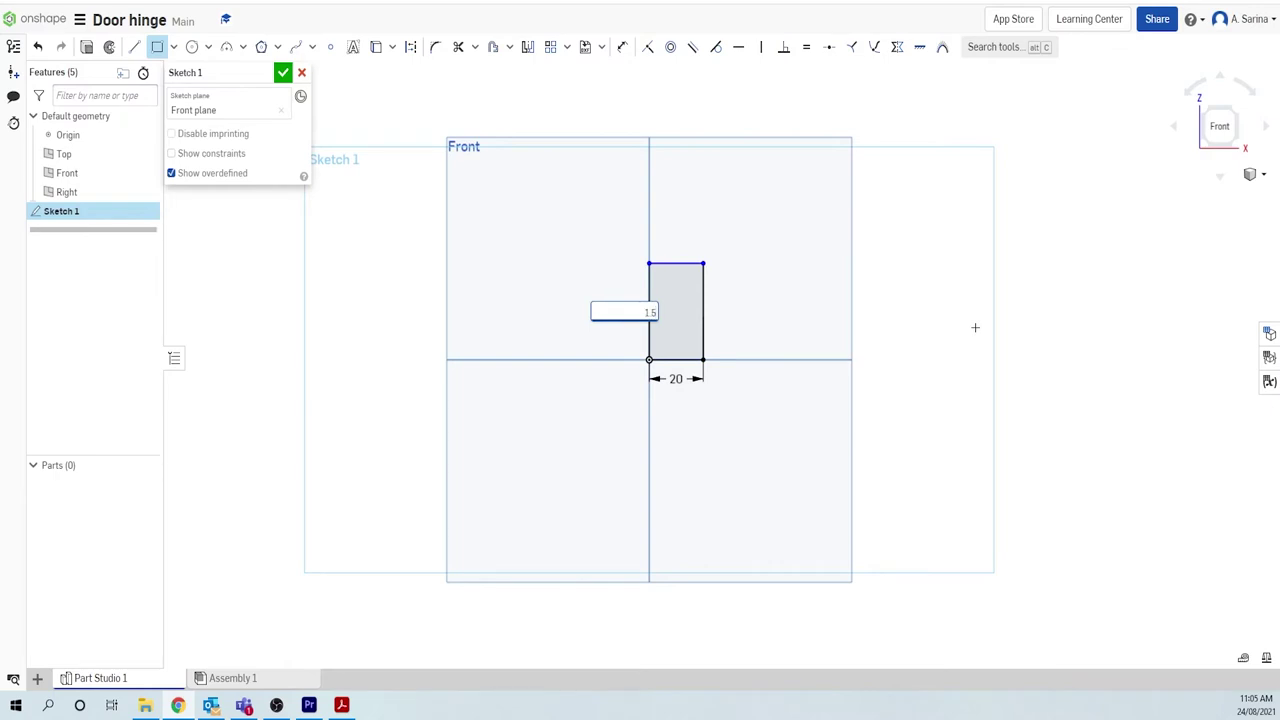
pyautogui.press('Return')
pyautogui.scroll(5, 774, 395)
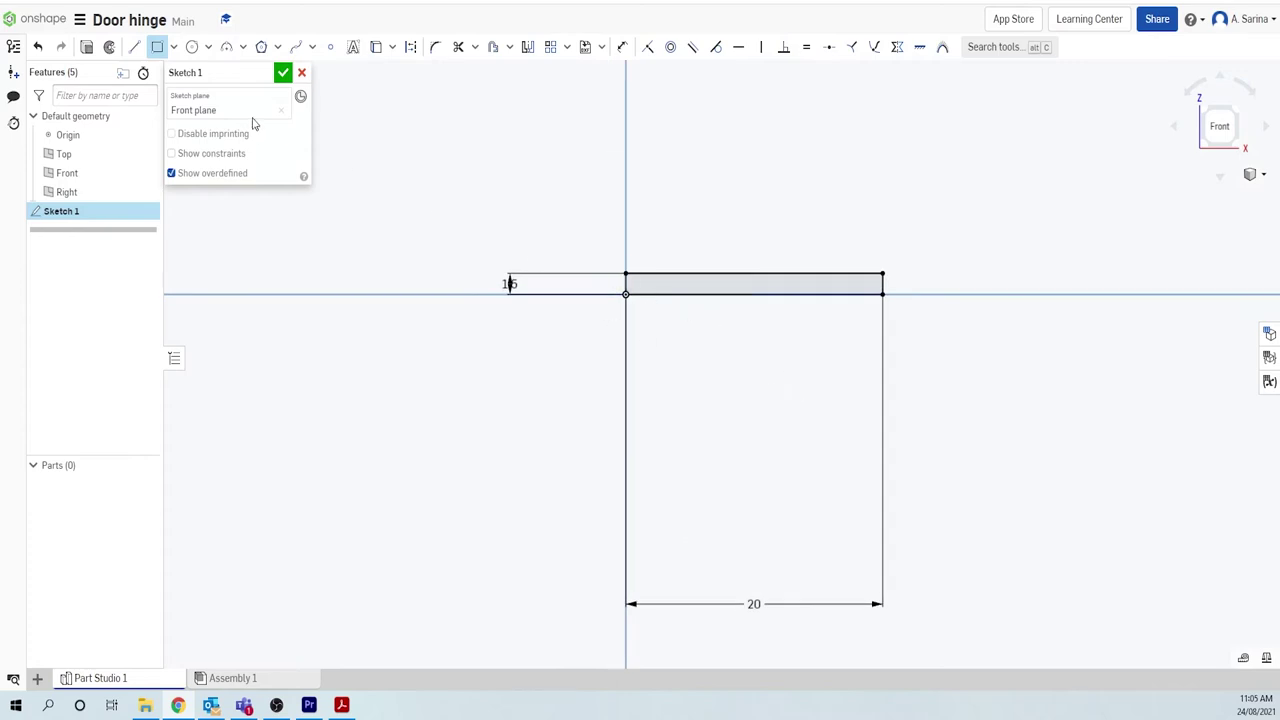
# Step: Draw a 3.5 mm diameter circle above and left of the rectangle, and offset it outward by 1.5 mm
pyautogui.click(194, 47)
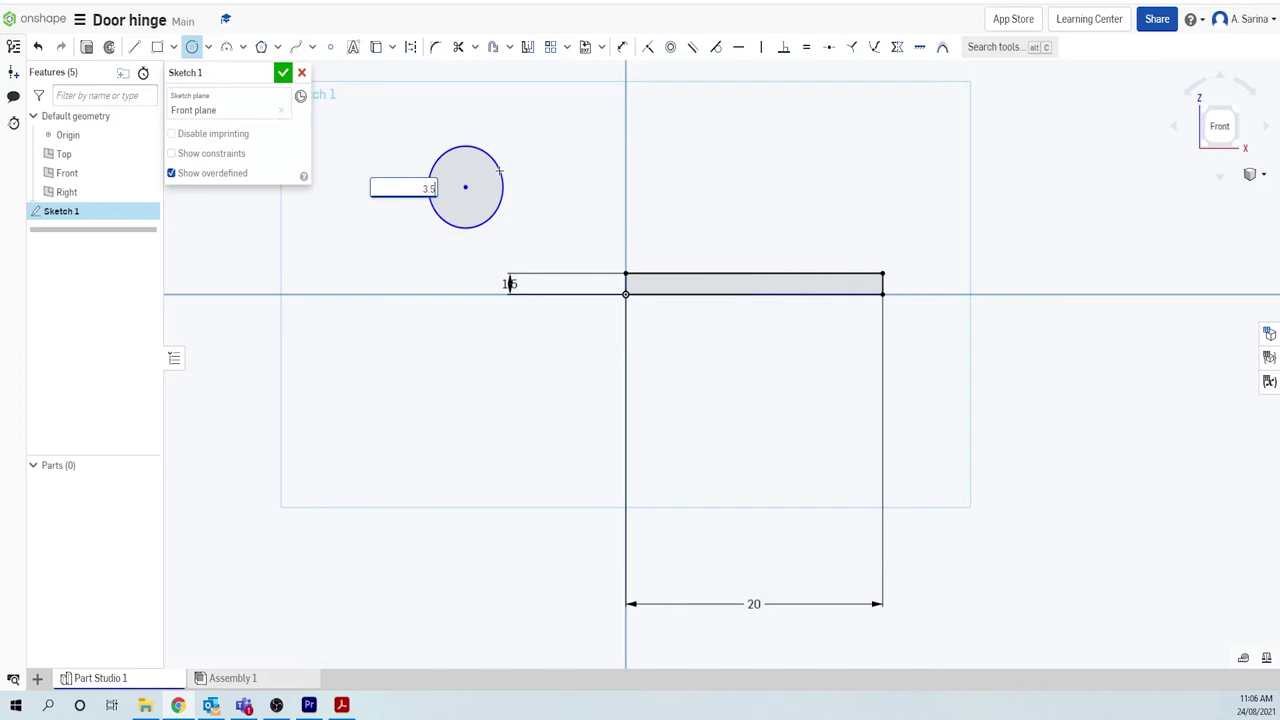
pyautogui.press('Return')
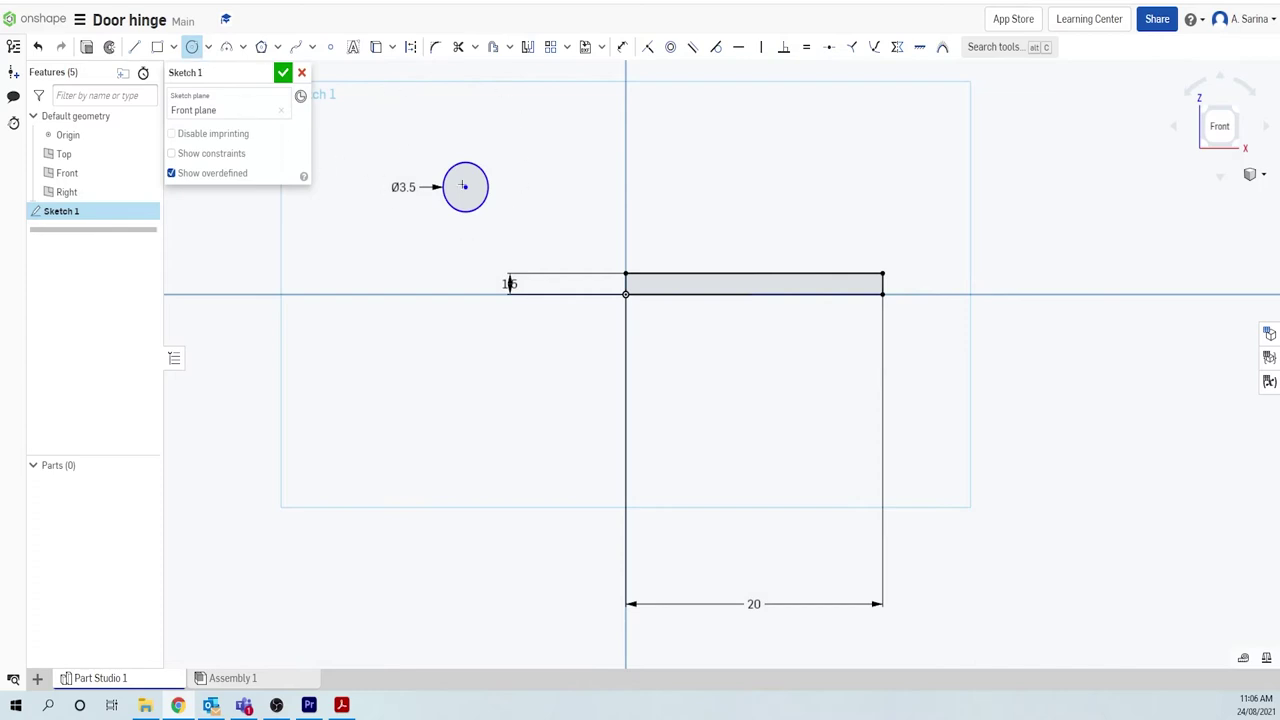
pyautogui.click(495, 50)
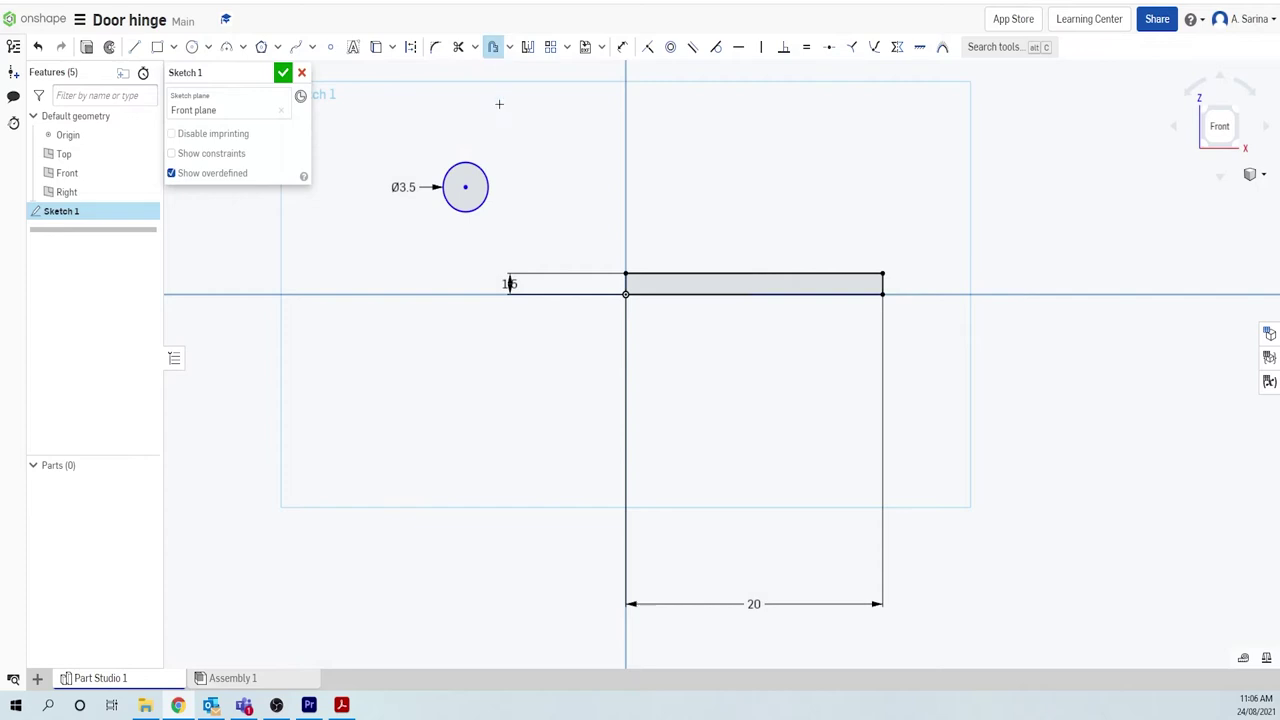
pyautogui.click(488, 184)
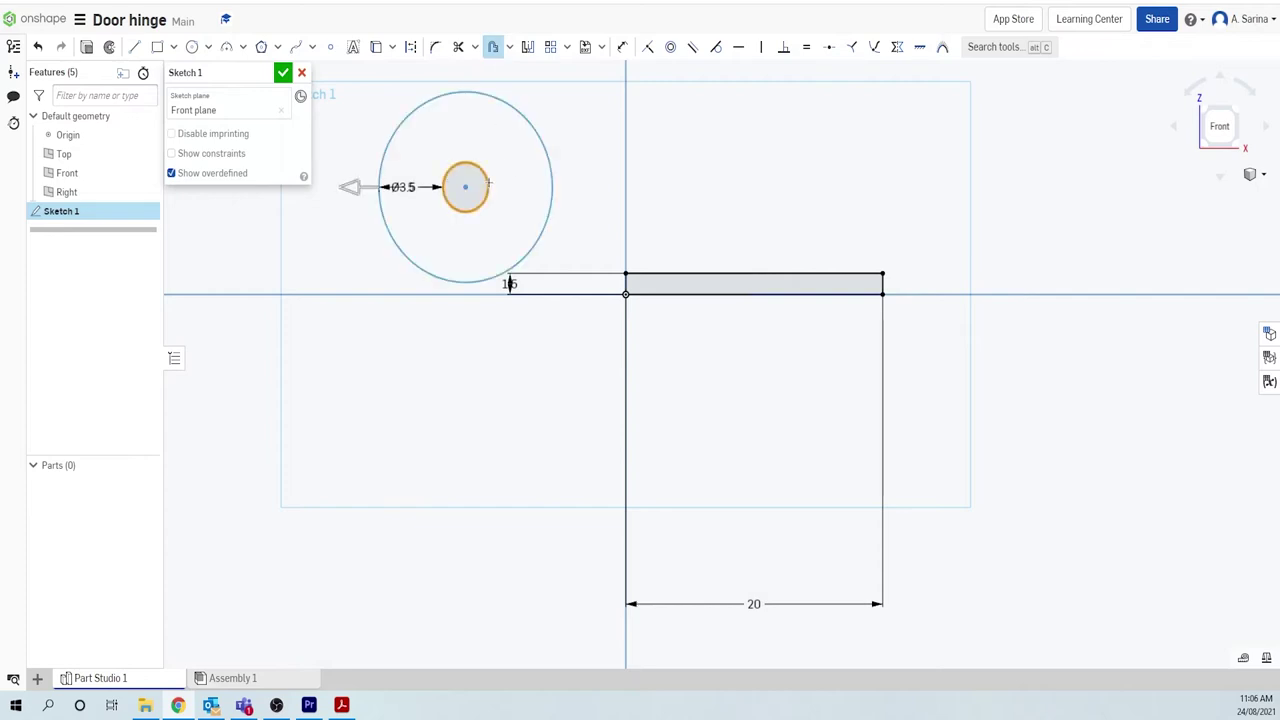
pyautogui.click(557, 125)
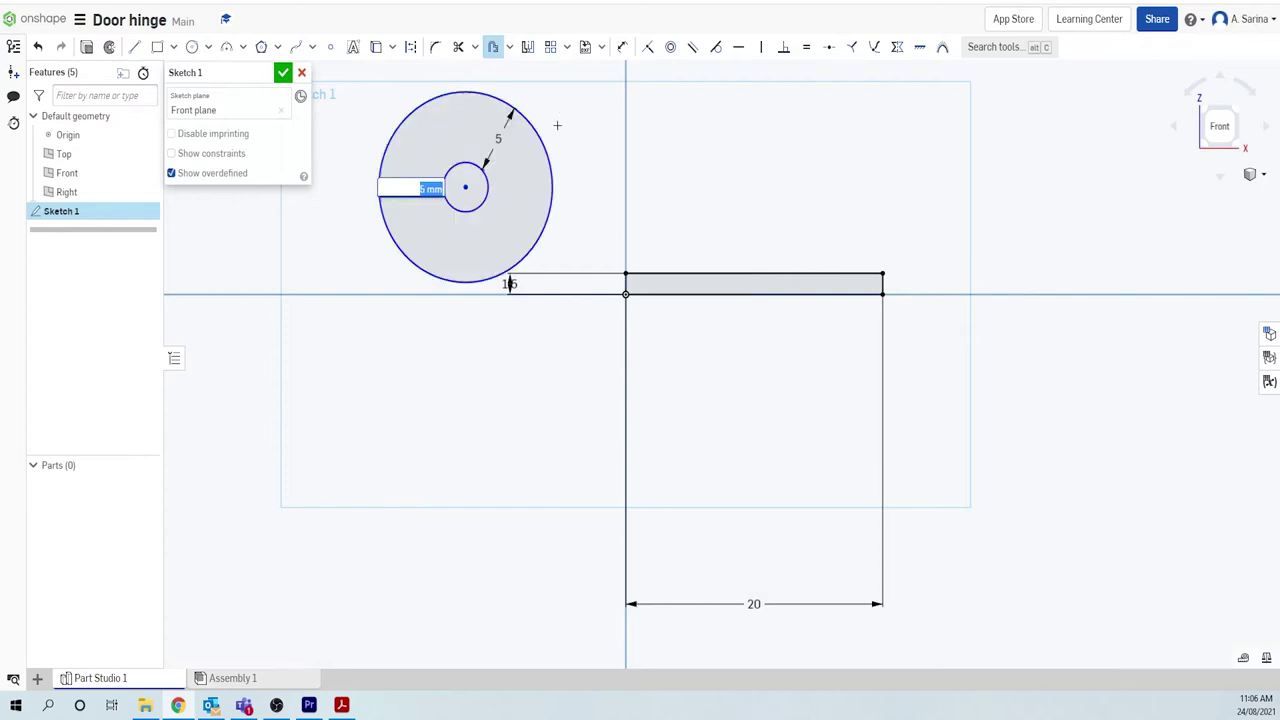
pyautogui.write('1.5')
pyautogui.press('Return')
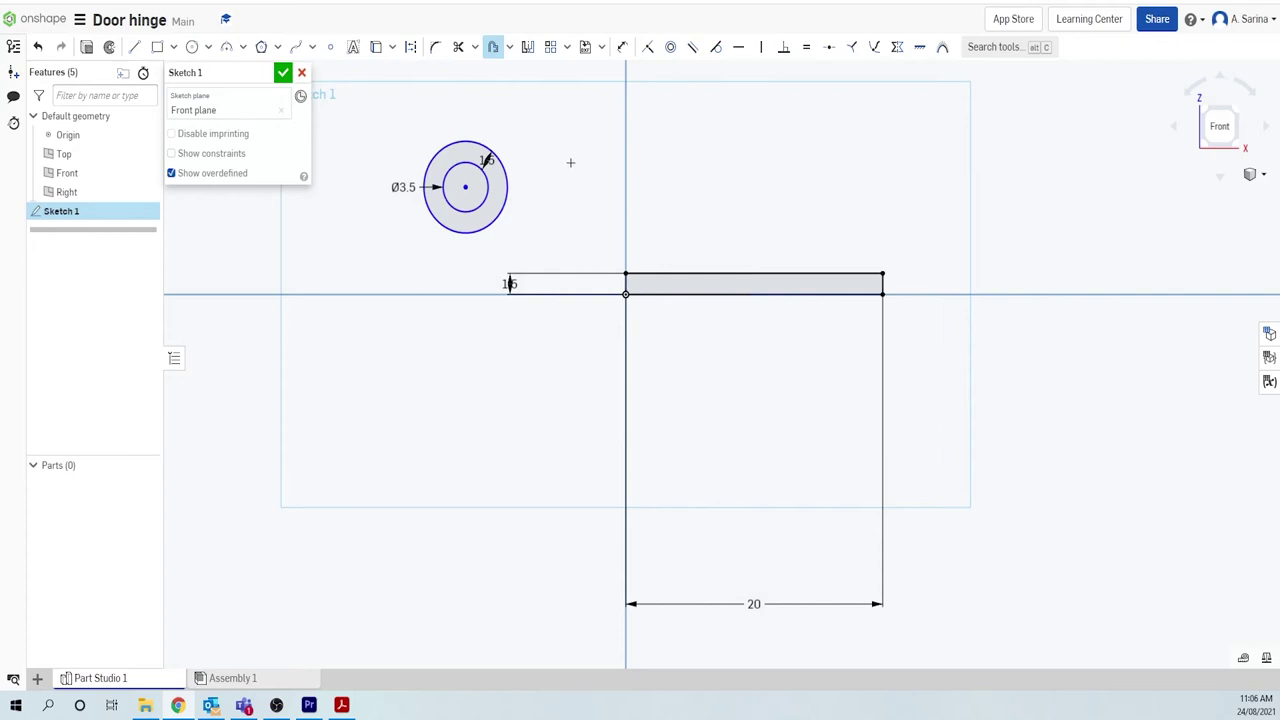
# Step: Dimension the circles' centre horizontally from the rectangle's left edge at 3.25 mm
pyautogui.click(623, 48)
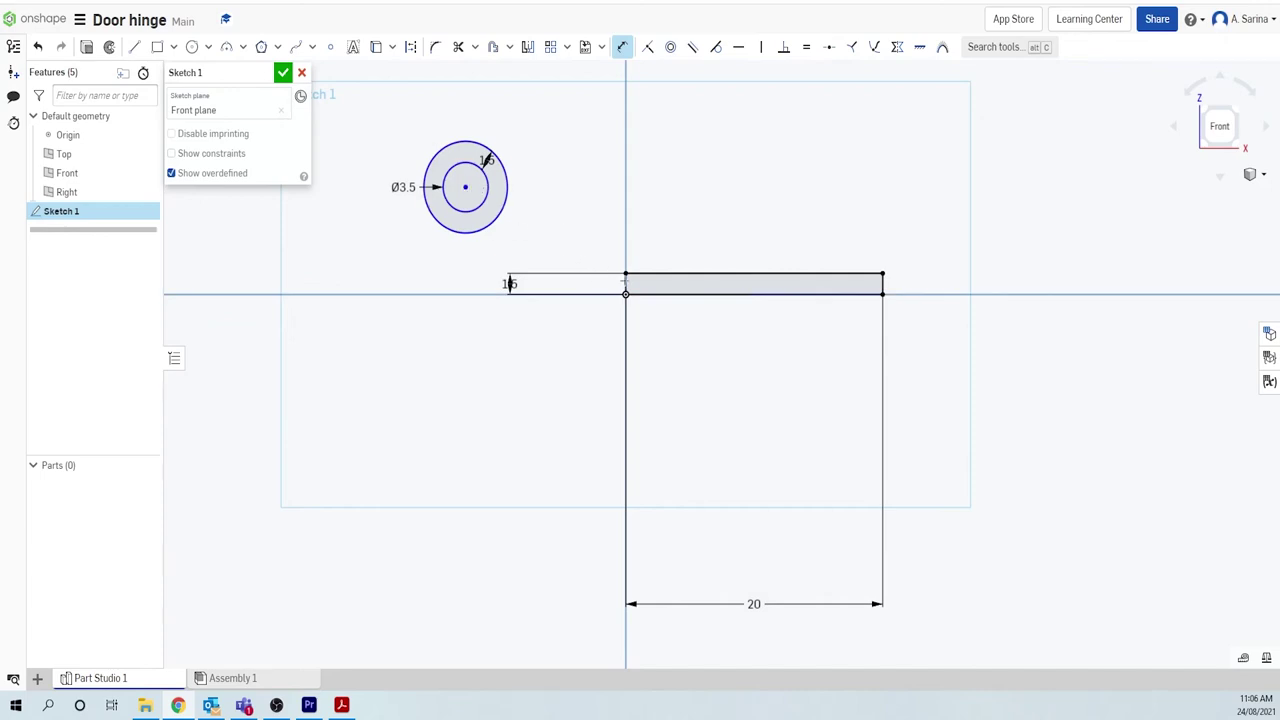
pyautogui.click(608, 192)
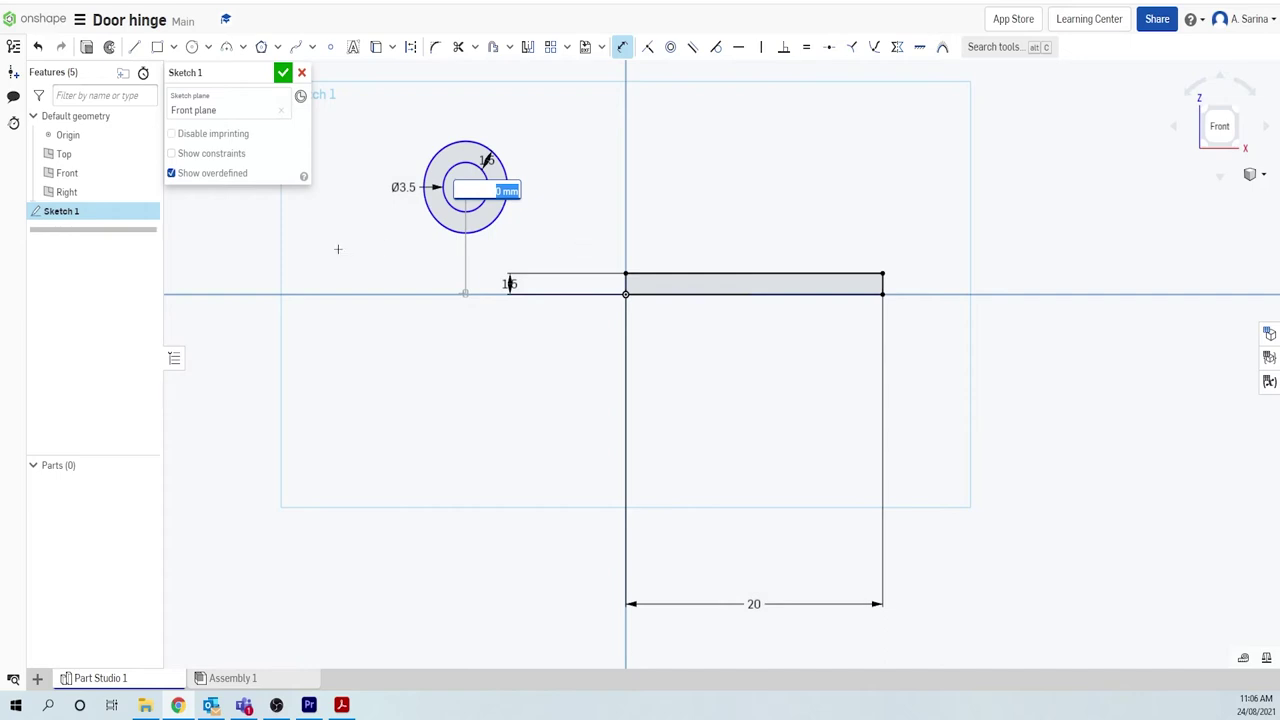
pyautogui.press('Escape')
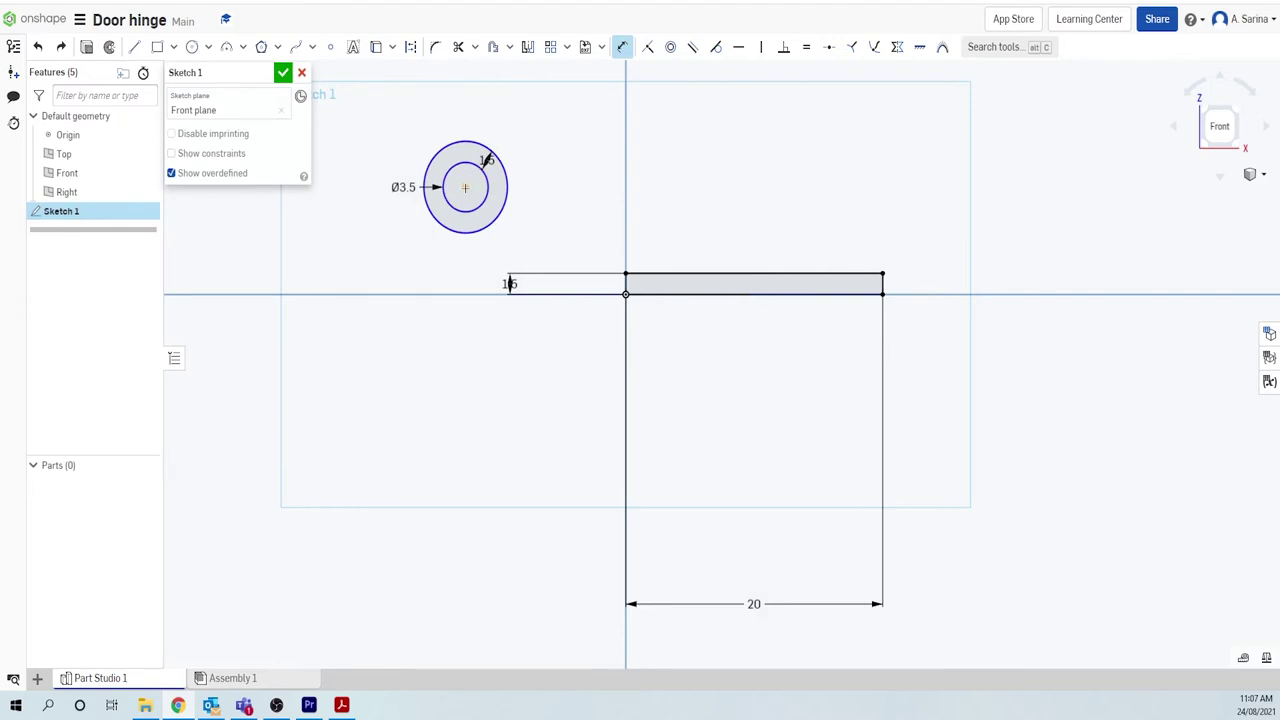
pyautogui.click(618, 264)
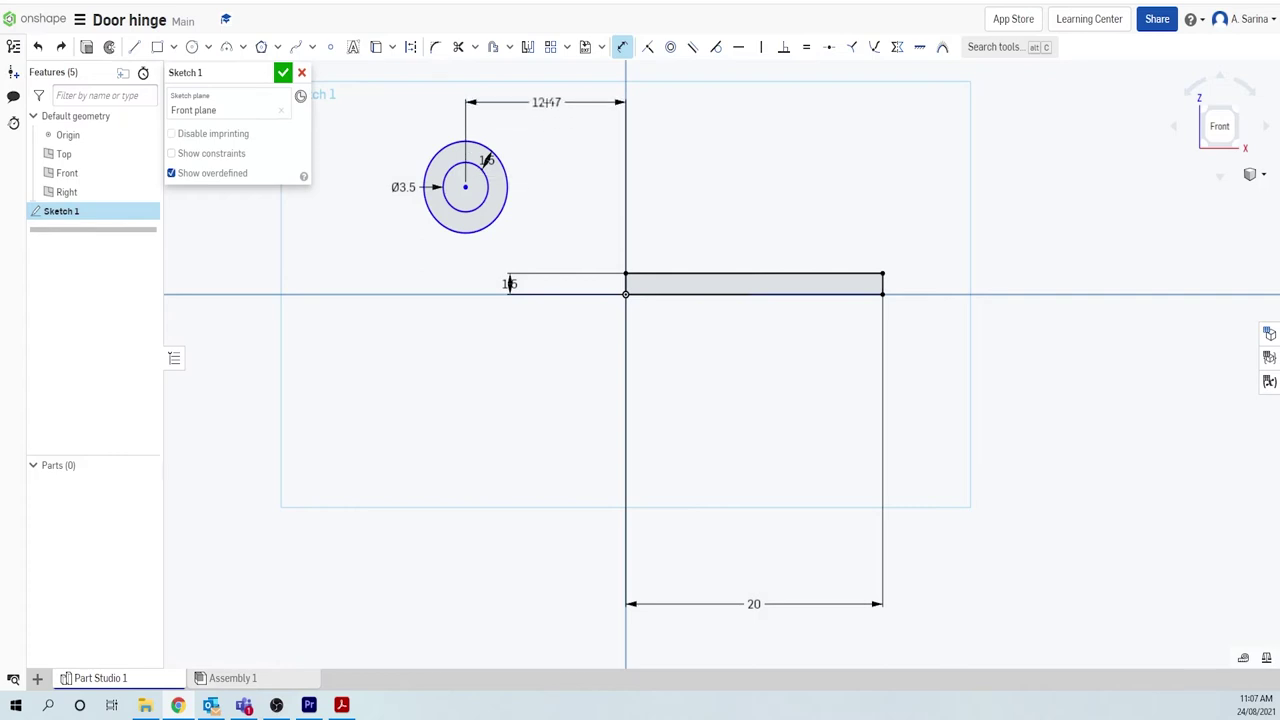
pyautogui.click(548, 102)
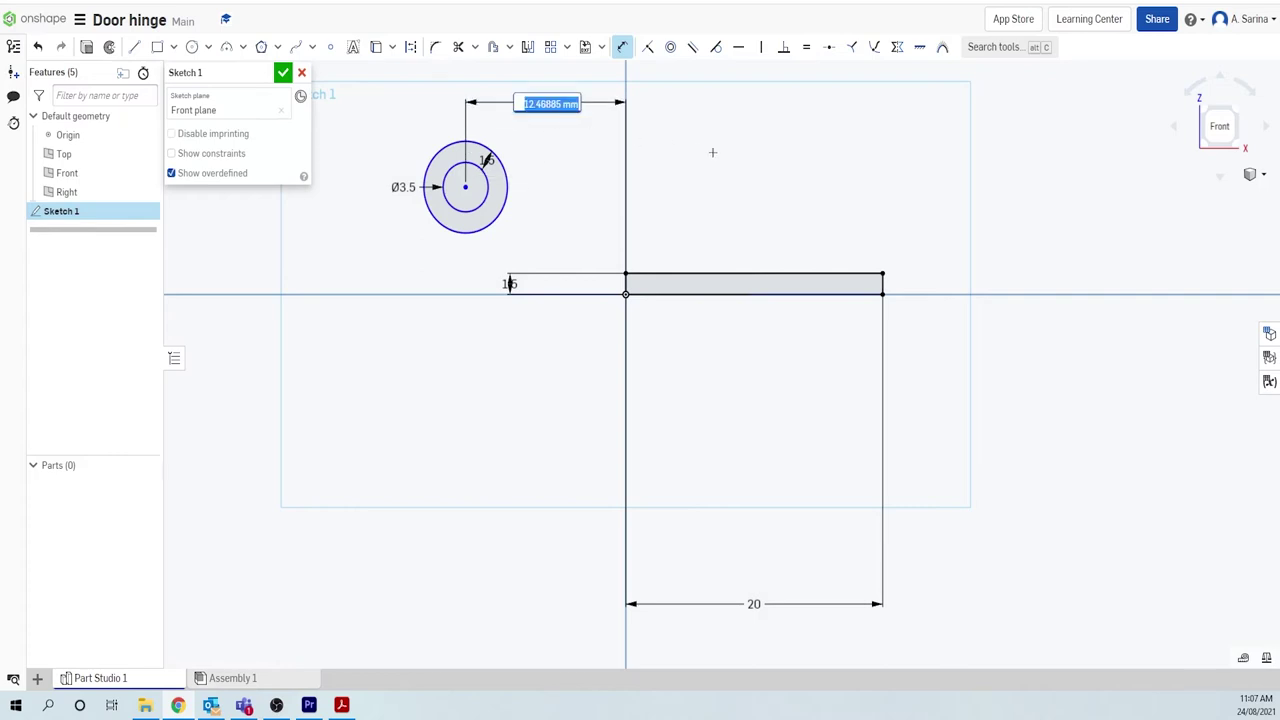
pyautogui.write('3.25')
pyautogui.press('Return')
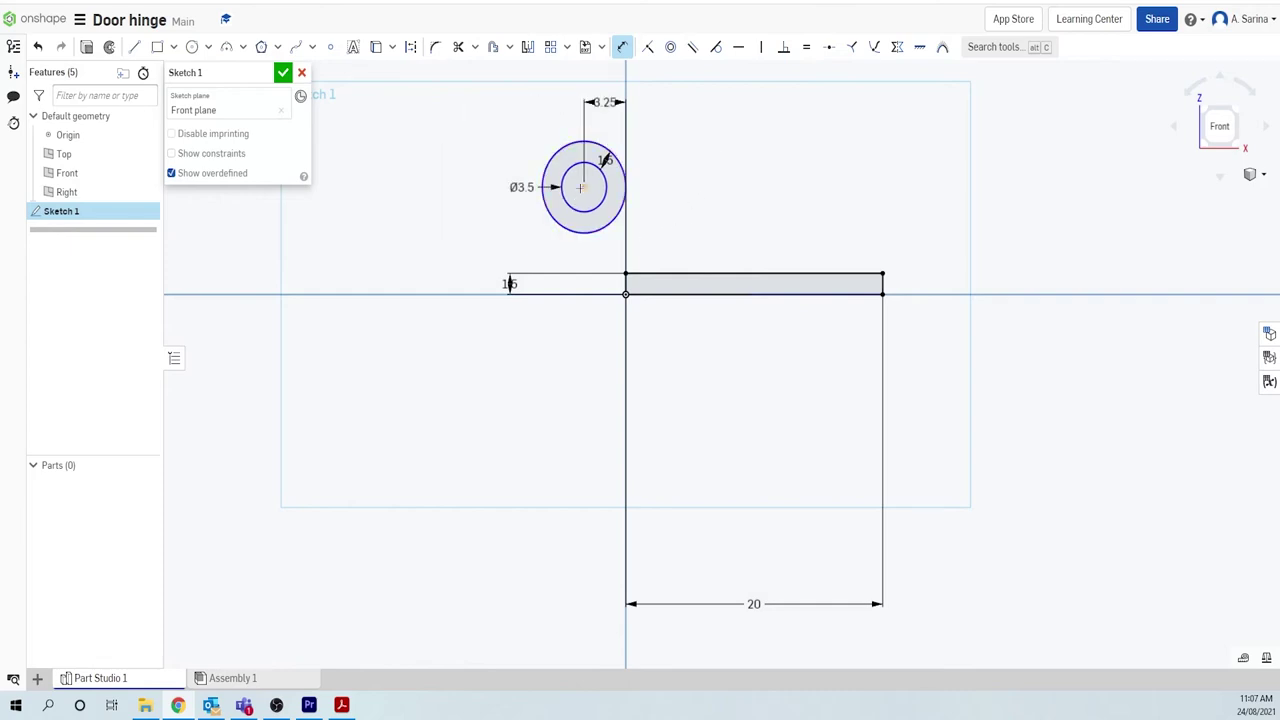
# Step: Dimension the circles' centre vertically from the origin at 1.5 mm
pyautogui.click(624, 293)
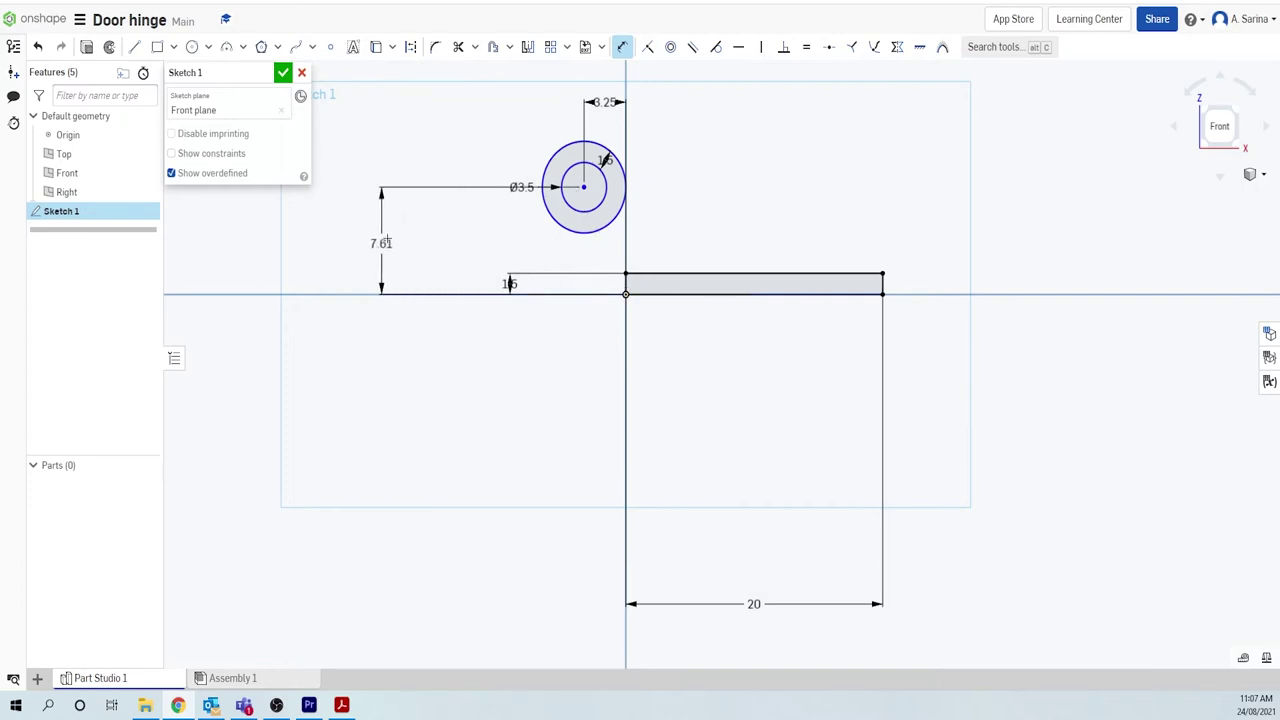
pyautogui.click(389, 237)
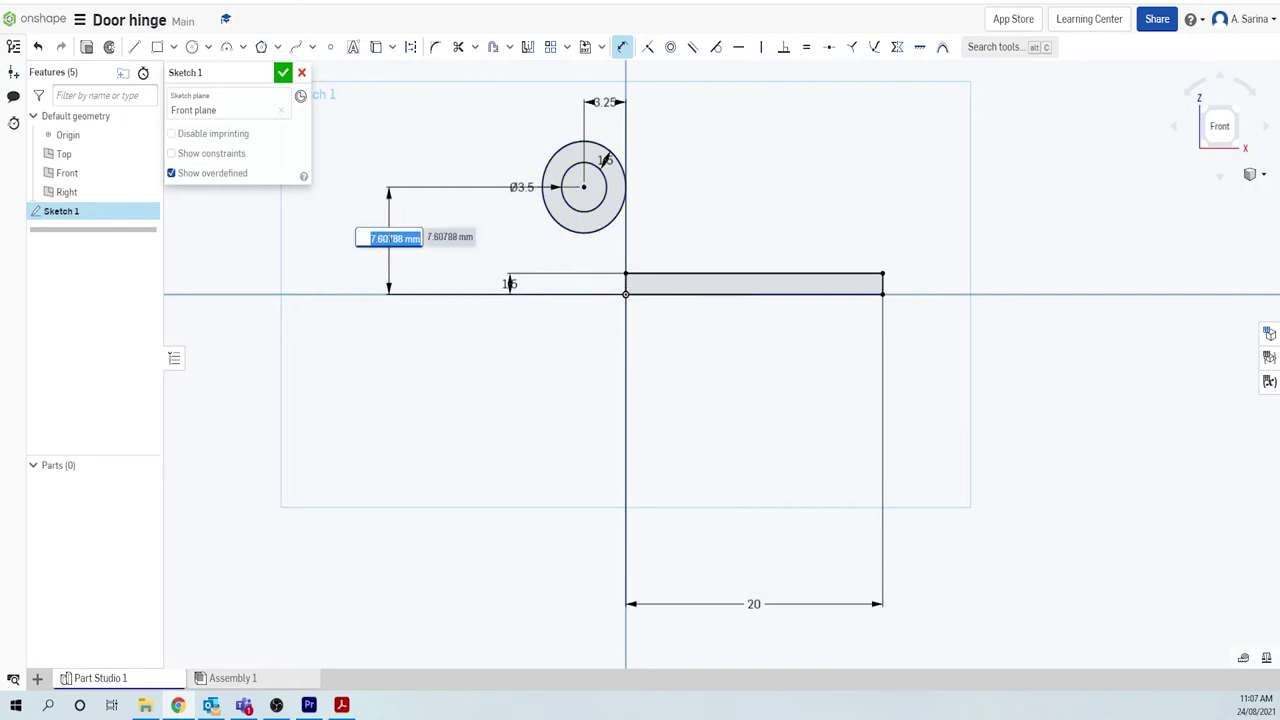
pyautogui.write('1.5')
pyautogui.press('Return')
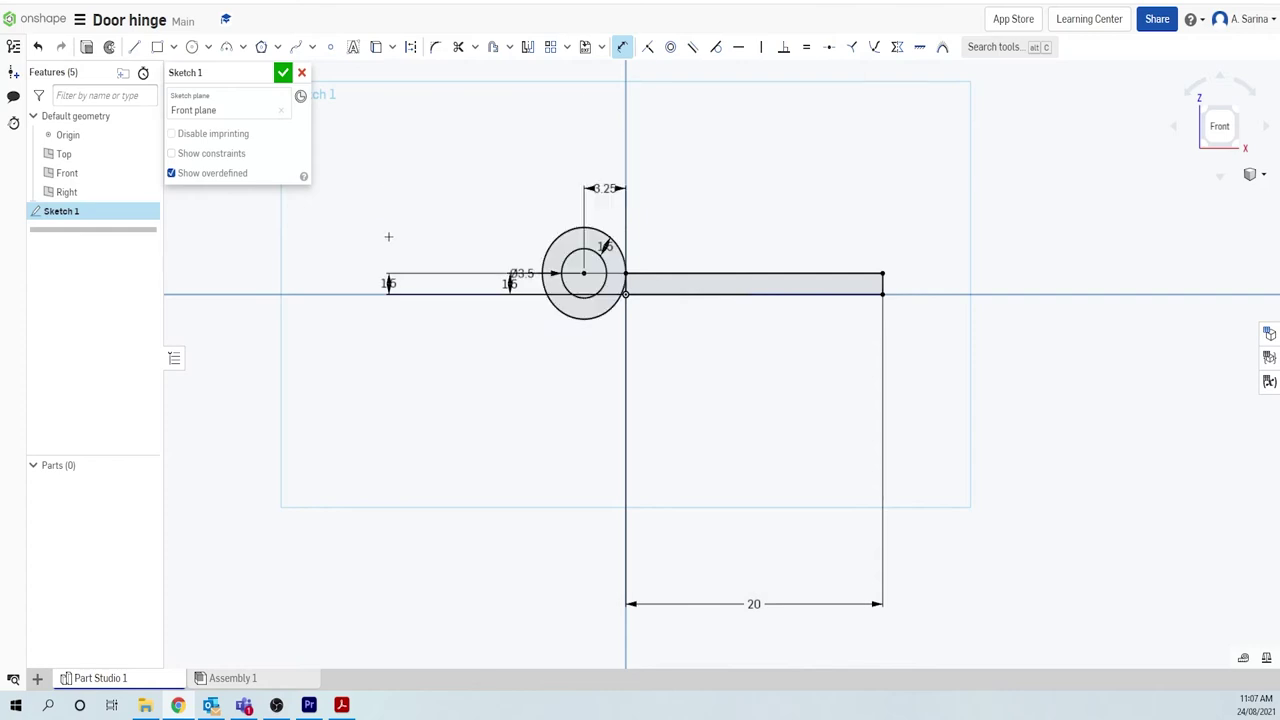
# Step: Draw a line about 1.5 mm long from the origin tangent to the outer circle's lower right, and finish the sketch
pyautogui.scroll(3, 606, 406)
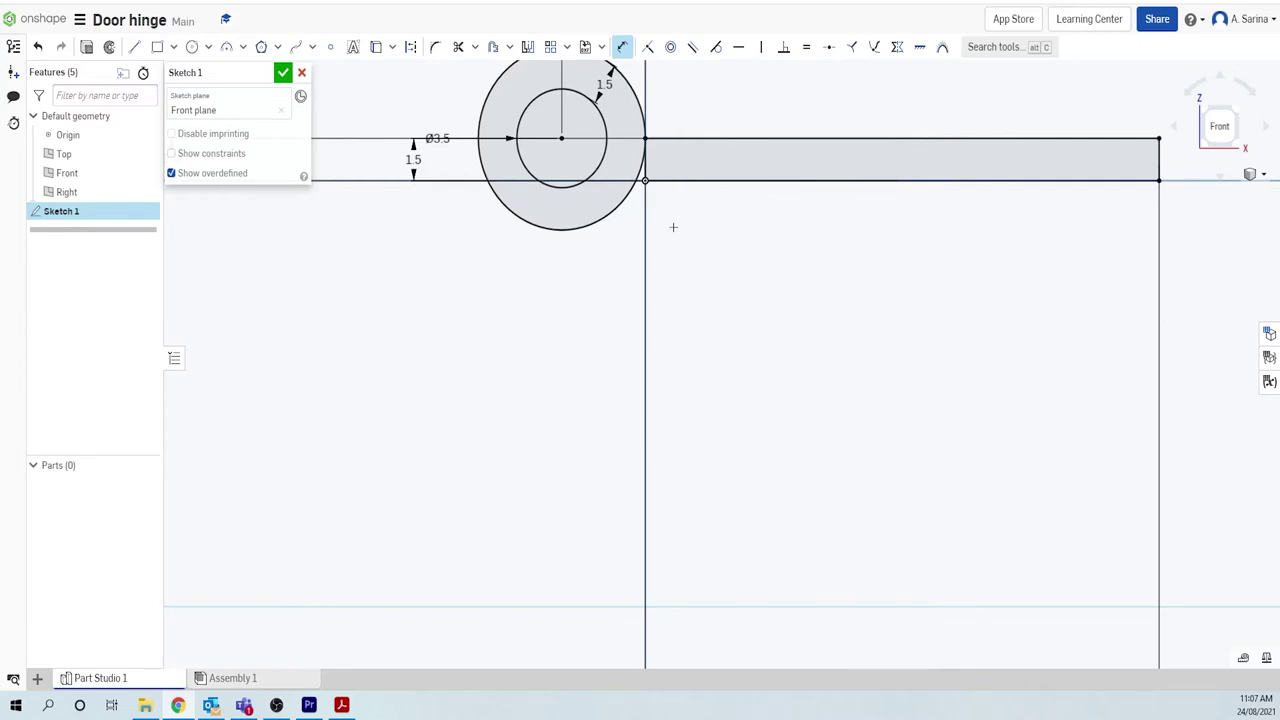
pyautogui.click(134, 48)
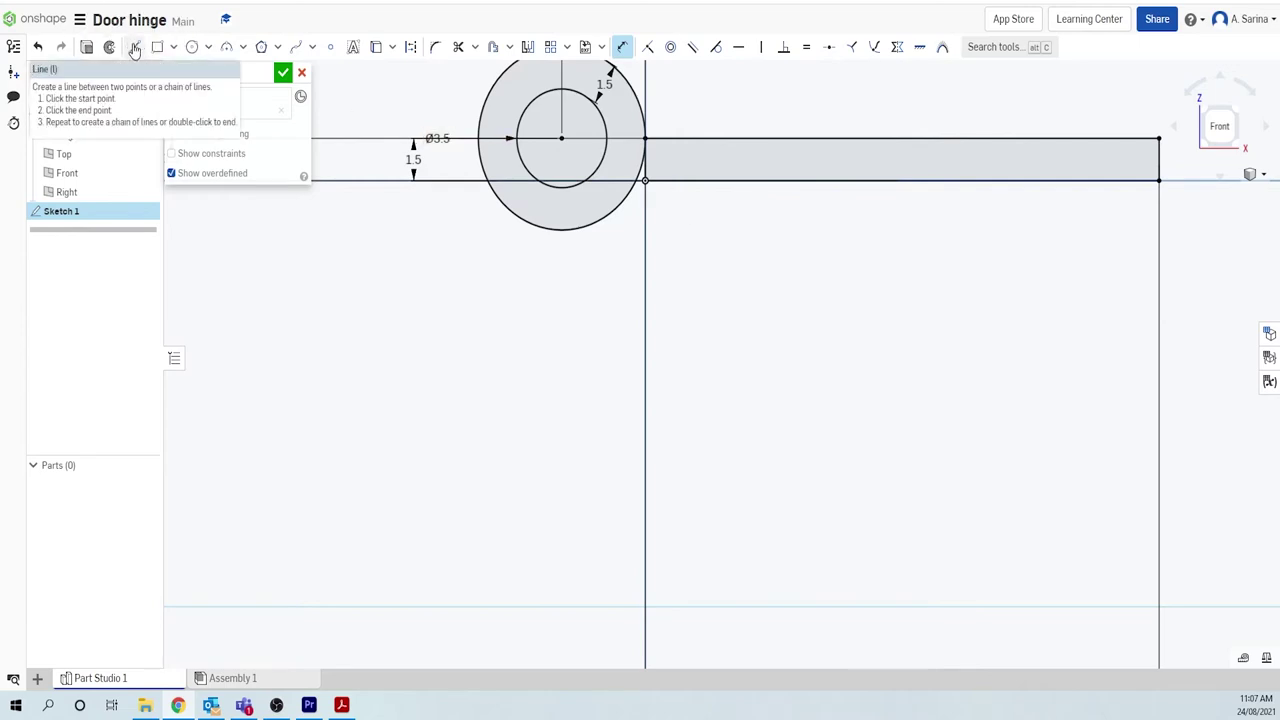
pyautogui.click(134, 48)
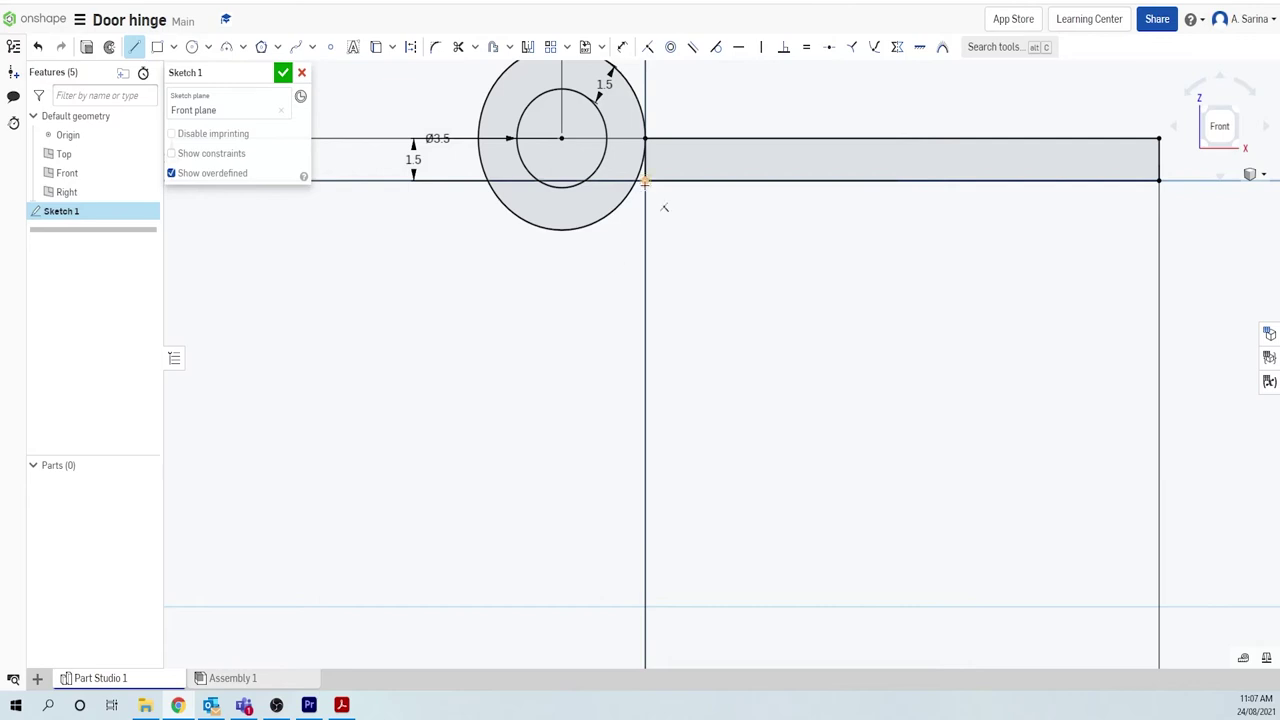
pyautogui.click(645, 182)
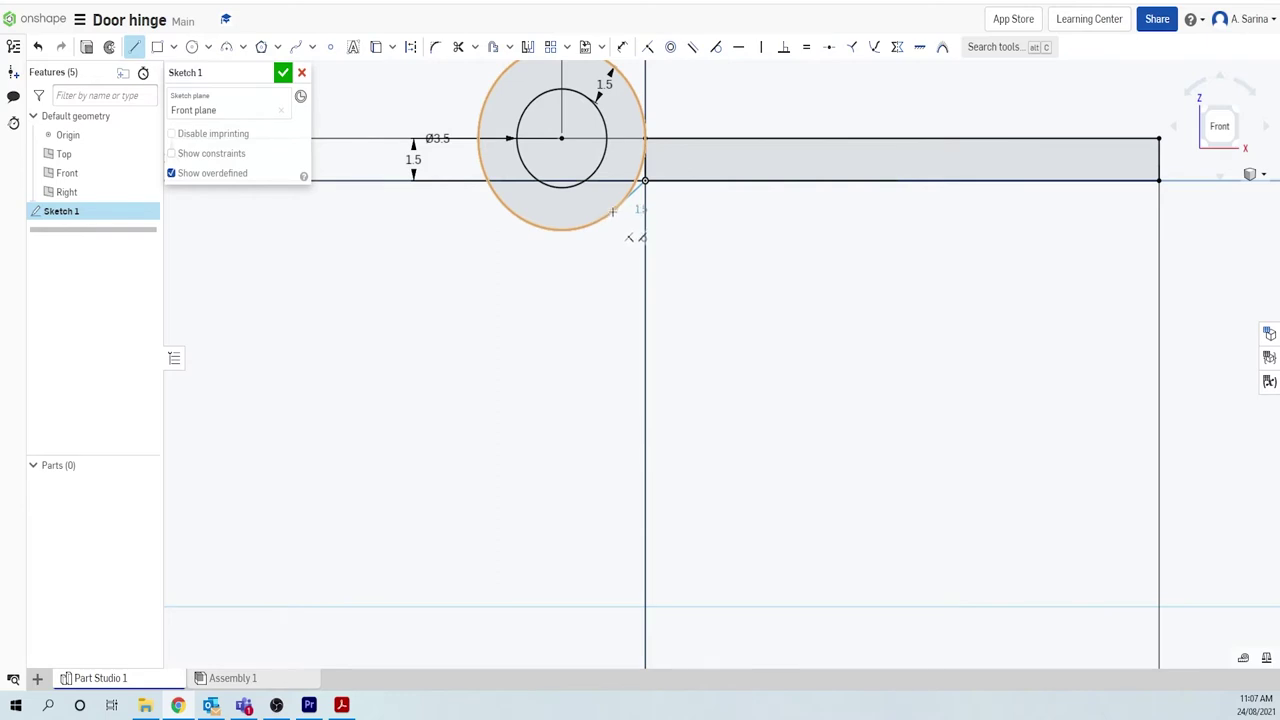
pyautogui.click(613, 212)
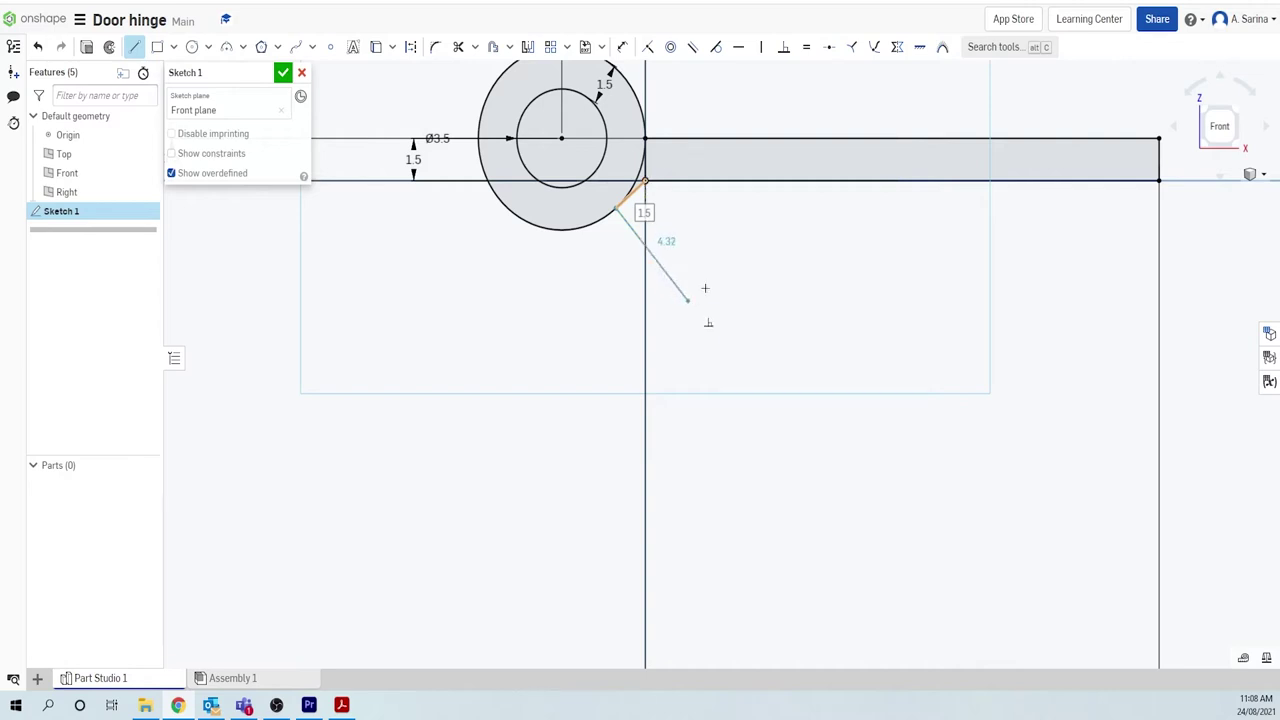
pyautogui.press('Escape')
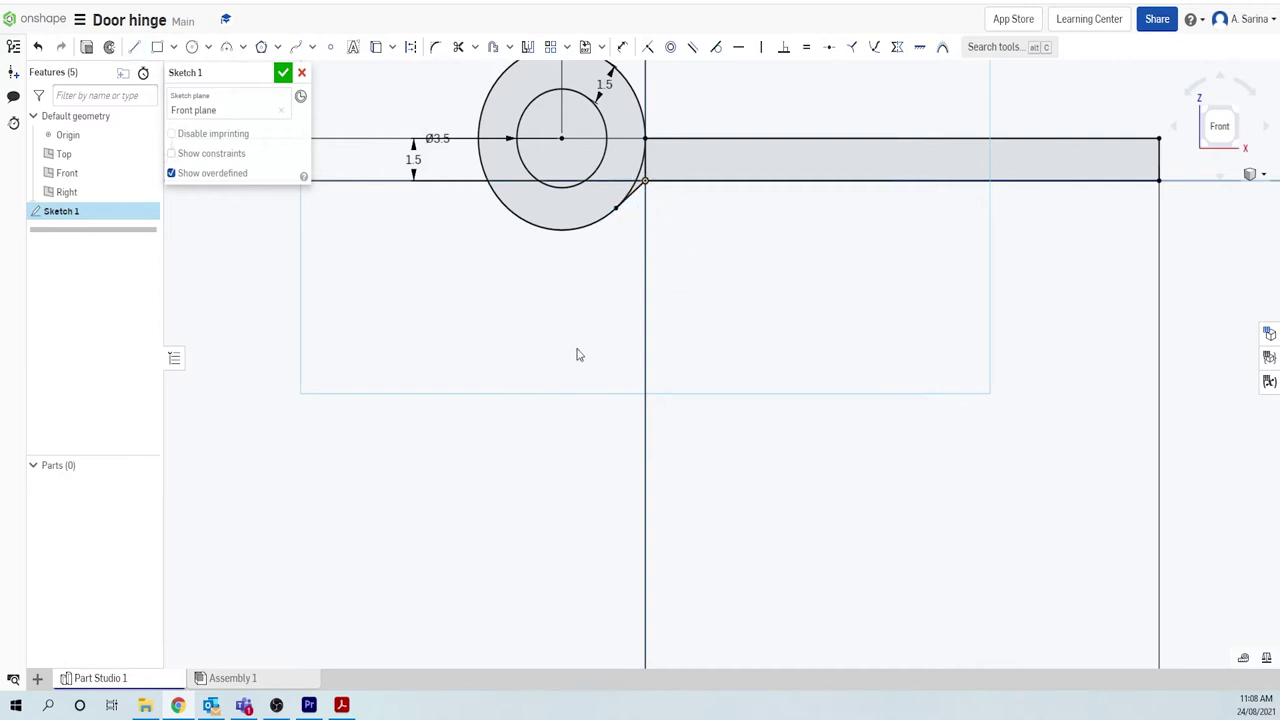
pyautogui.click(284, 73)
pyautogui.scroll(-3, 669, 234)
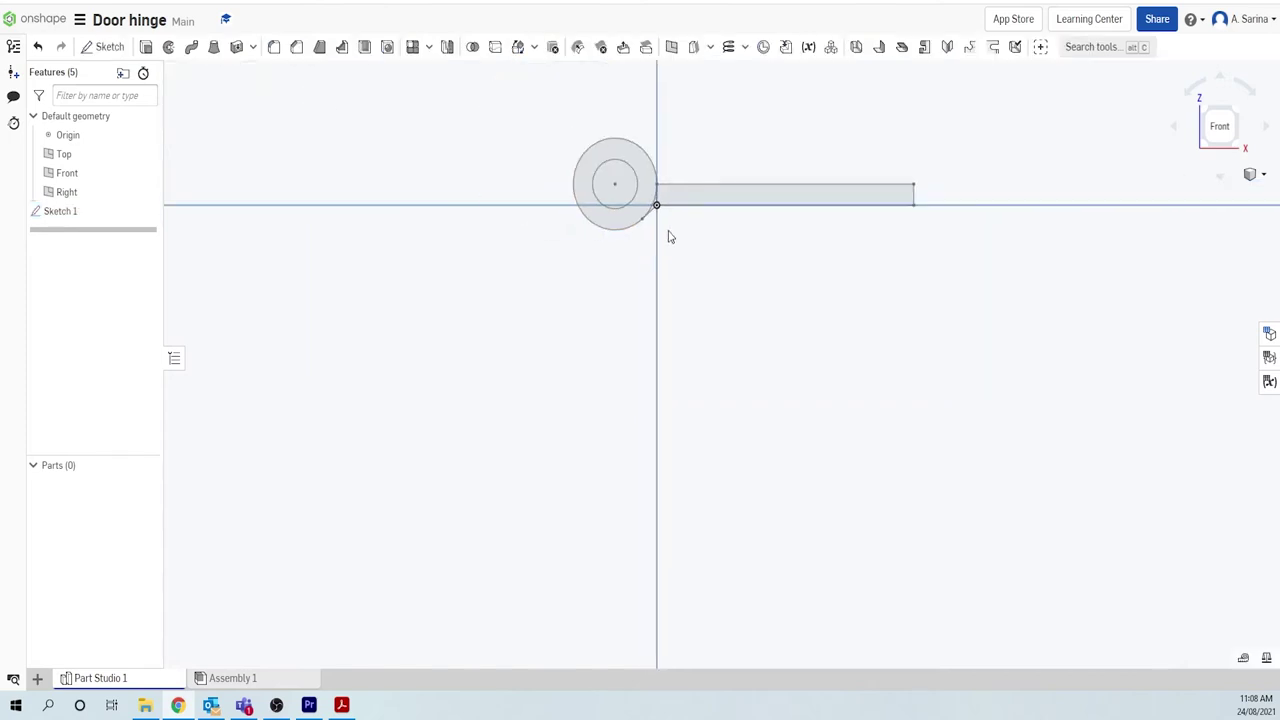
pyautogui.scroll(2, 948, 166)
pyautogui.scroll(2, 986, 152)
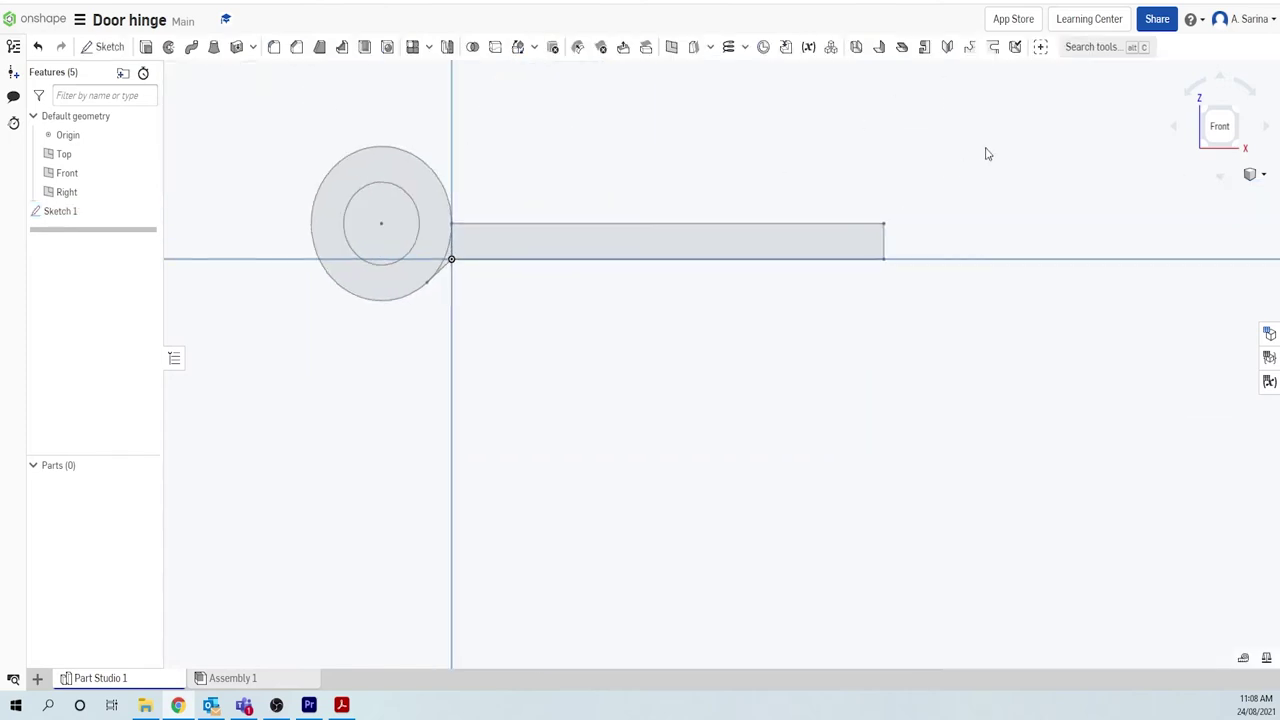
# Step: Extrude the rectangle, the ring between the circles and the small tangent wedge together as a new solid, 80 mm deep
pyautogui.scroll(-1, 983, 140)
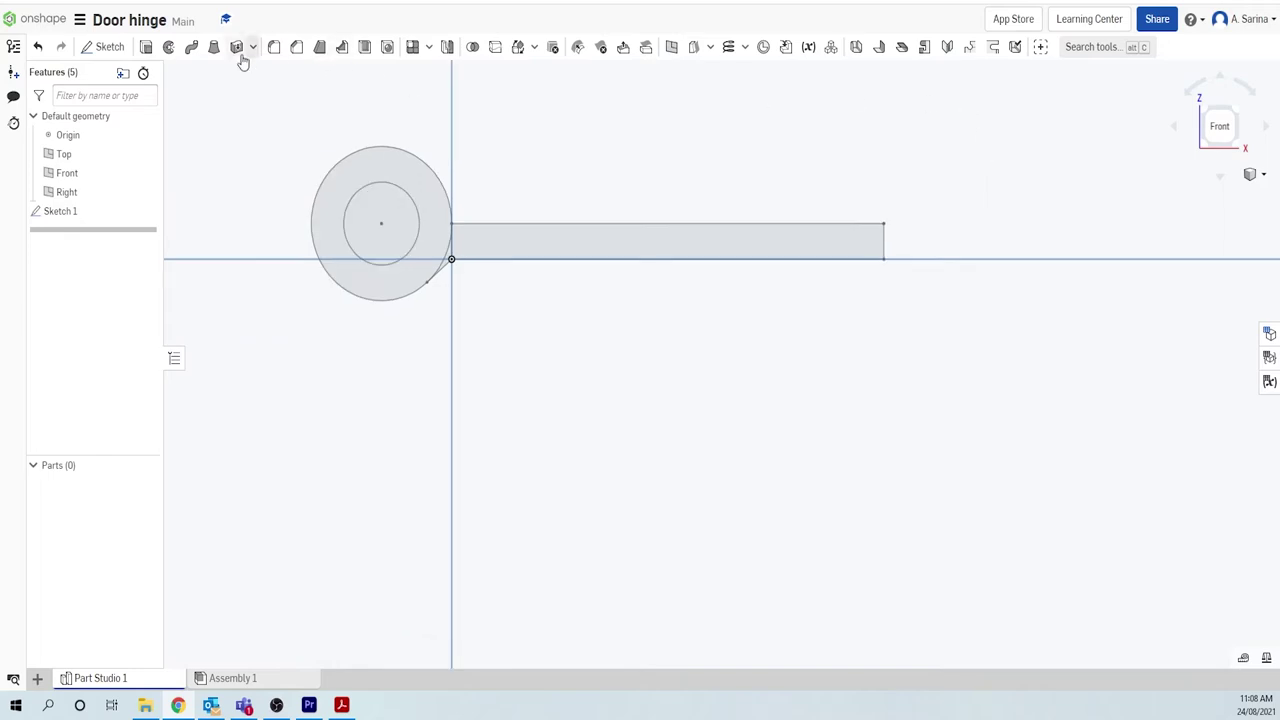
pyautogui.click(145, 50)
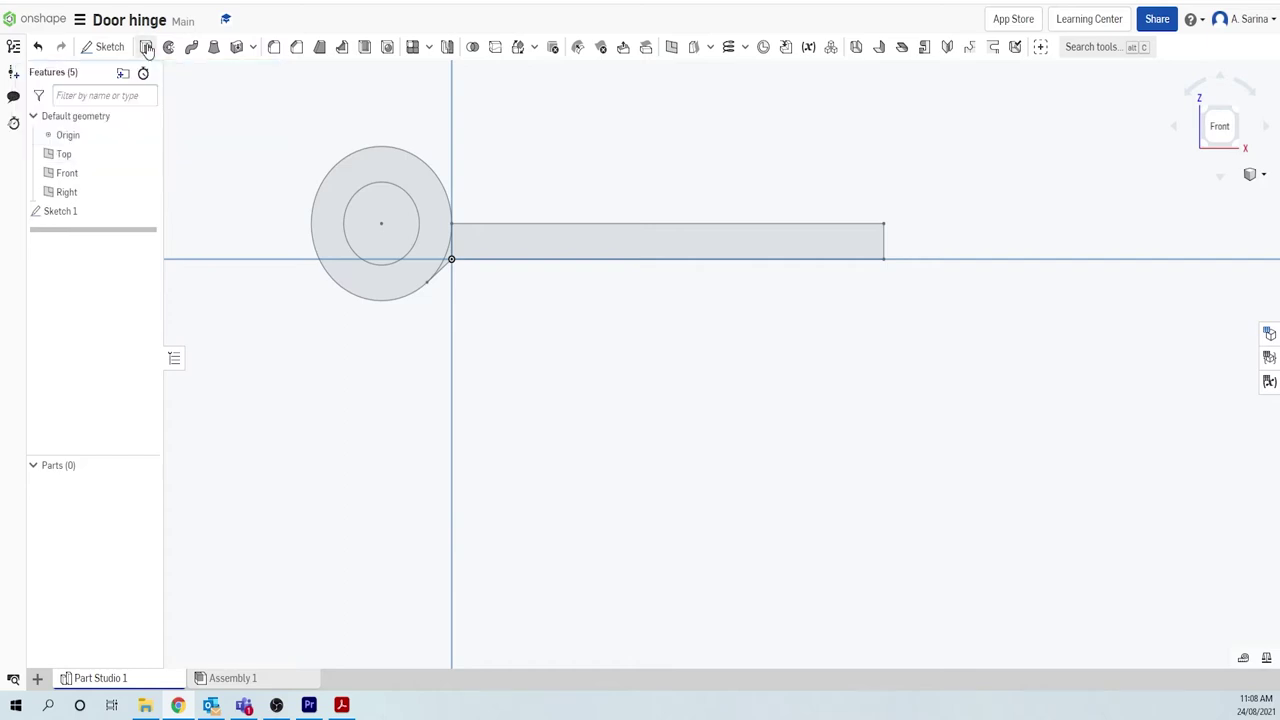
pyautogui.click(565, 245)
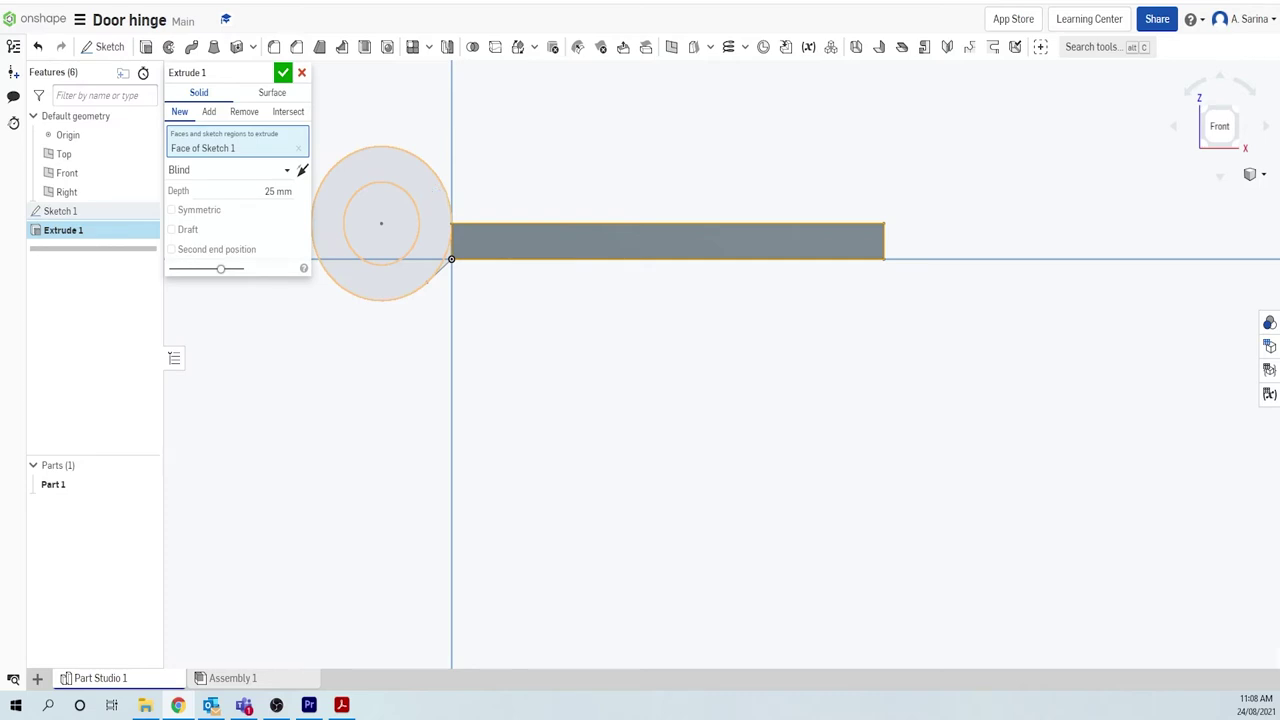
pyautogui.click(430, 183)
pyautogui.scroll(3, 452, 240)
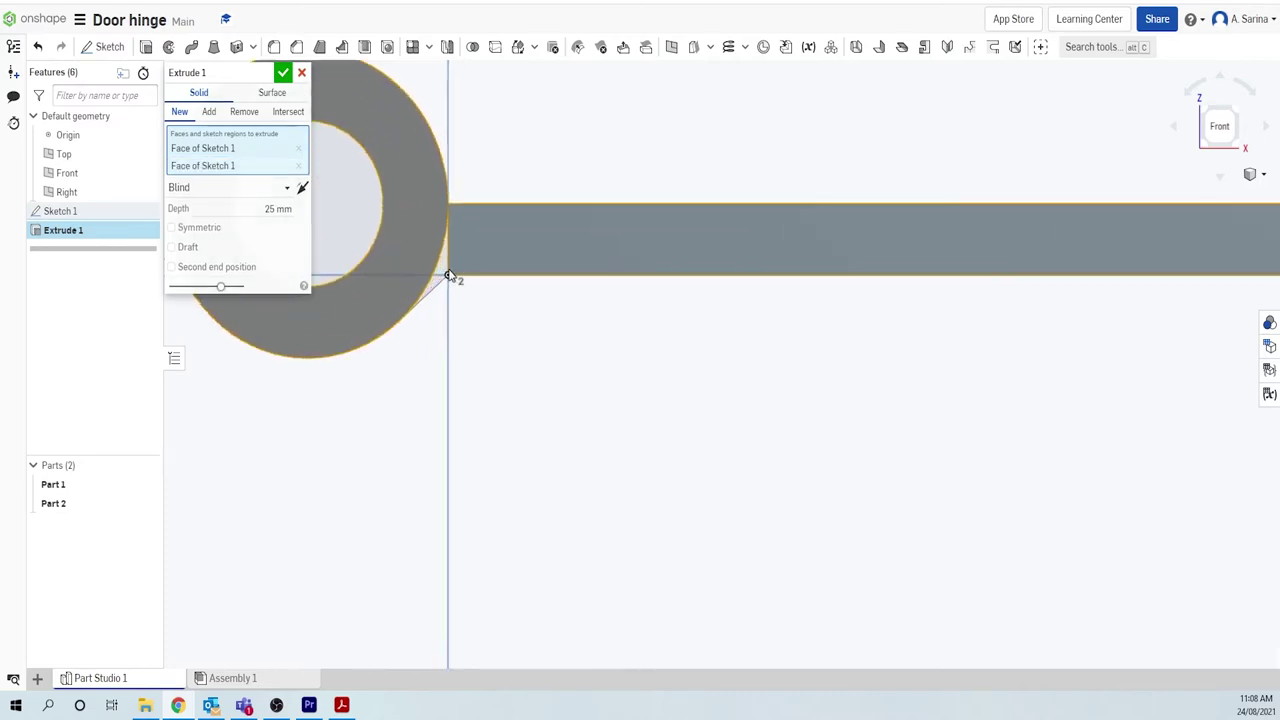
pyautogui.click(444, 278)
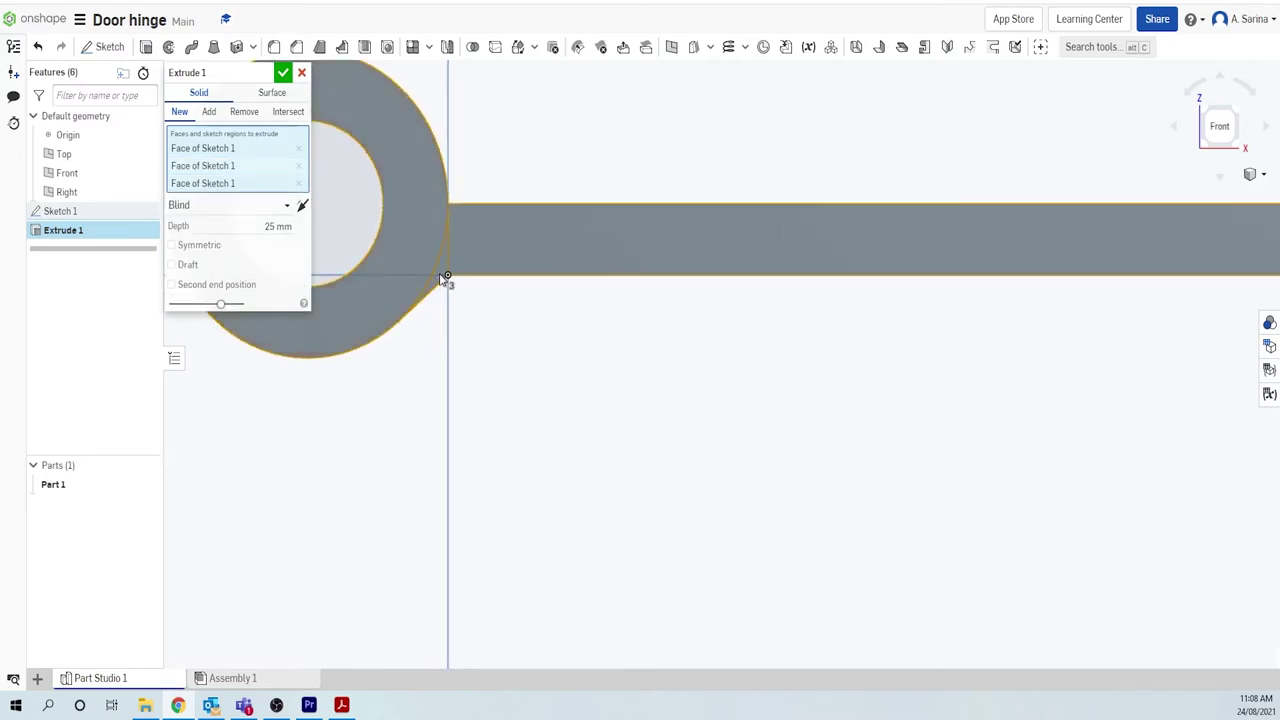
pyautogui.click(296, 225)
pyautogui.write('80')
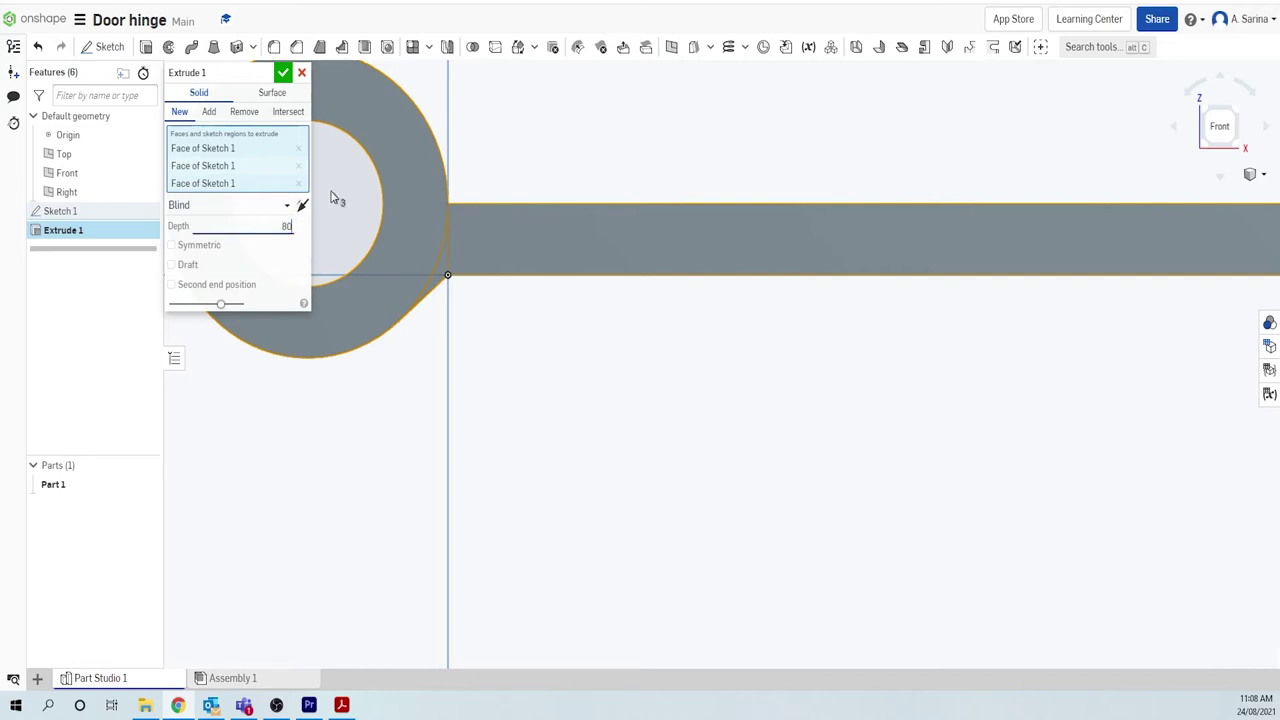
pyautogui.click(283, 72)
# Step: Examine the extruded hinge leaf from several sides, including its barrel, tangent edge and underside
pyautogui.scroll(-5, 586, 346)
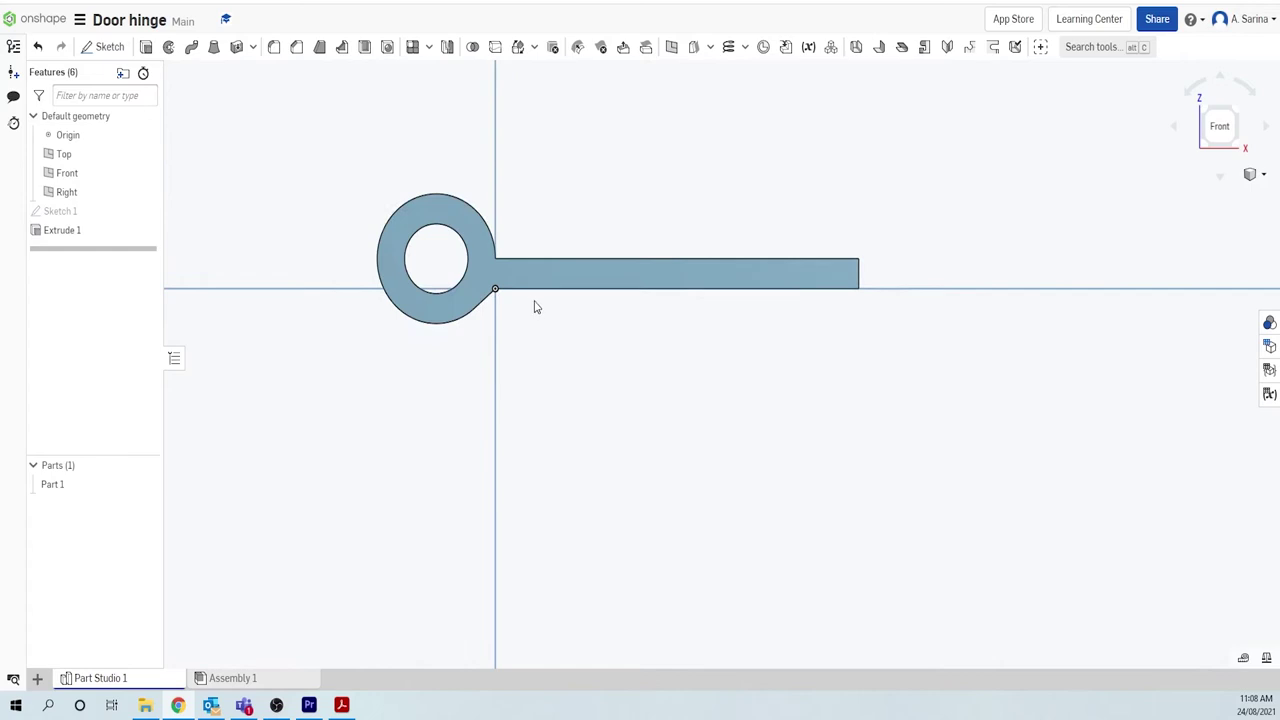
pyautogui.moveTo(794, 212); pyautogui.dragTo(771, 258, button='right')
pyautogui.scroll(-7, 776, 257)
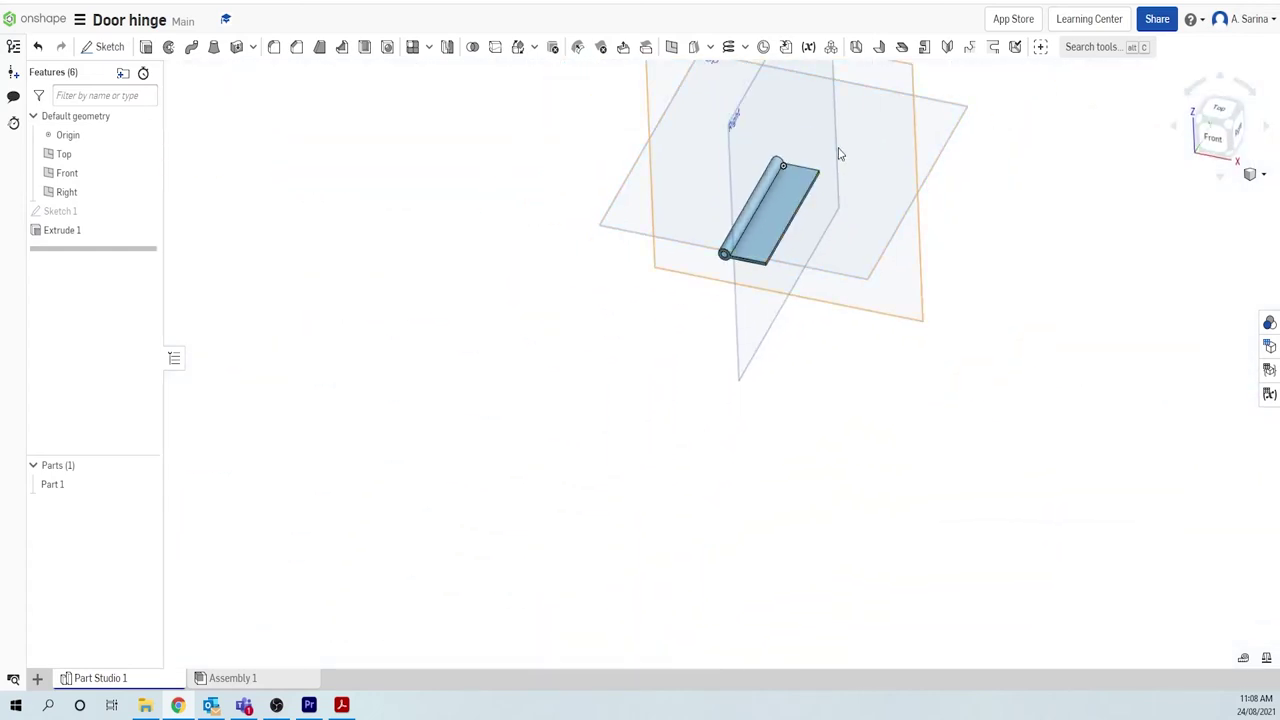
pyautogui.scroll(4, 840, 155)
pyautogui.moveTo(838, 290); pyautogui.dragTo(773, 298, button='right')
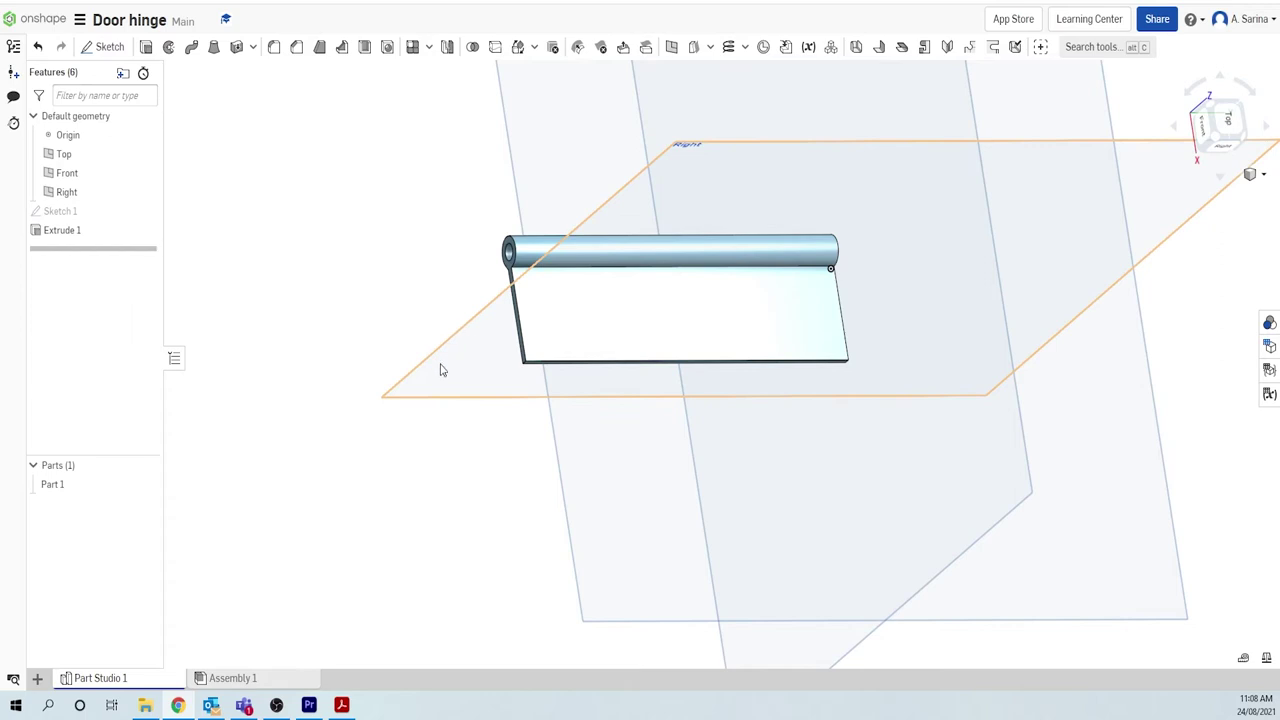
pyautogui.moveTo(443, 446); pyautogui.dragTo(708, 193, button='right')
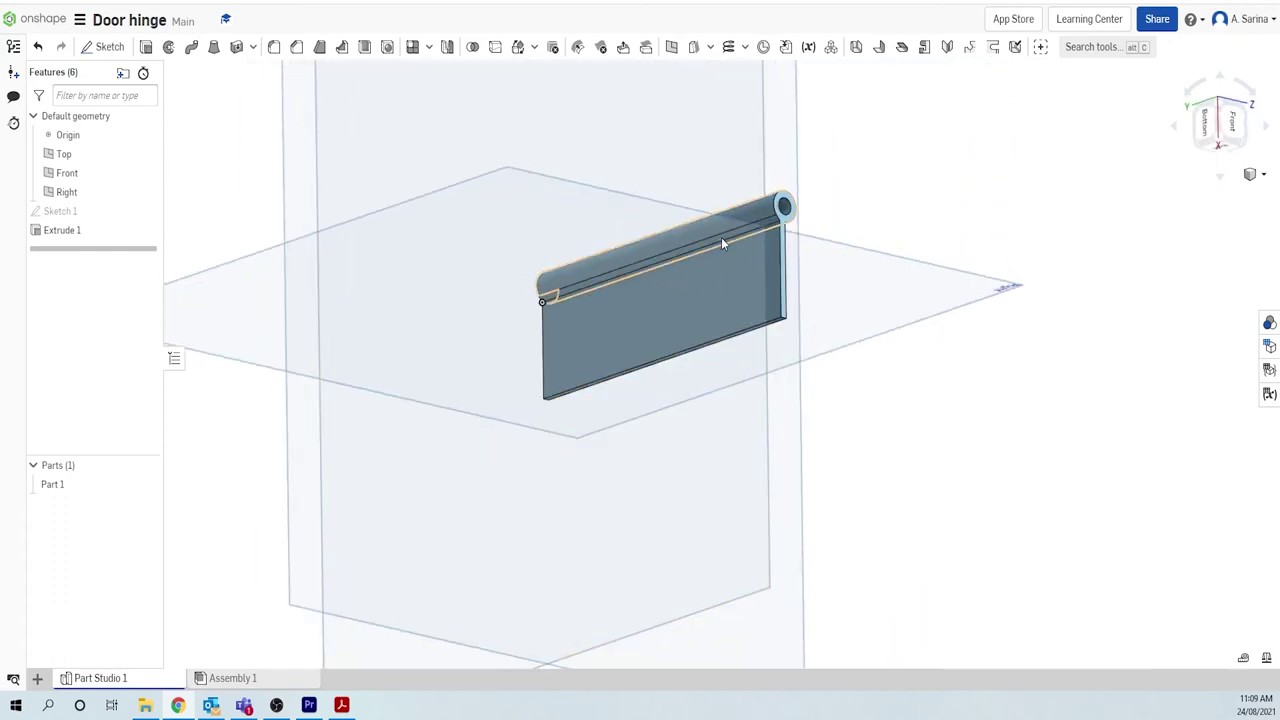
pyautogui.moveTo(914, 251); pyautogui.dragTo(955, 261, button='right')
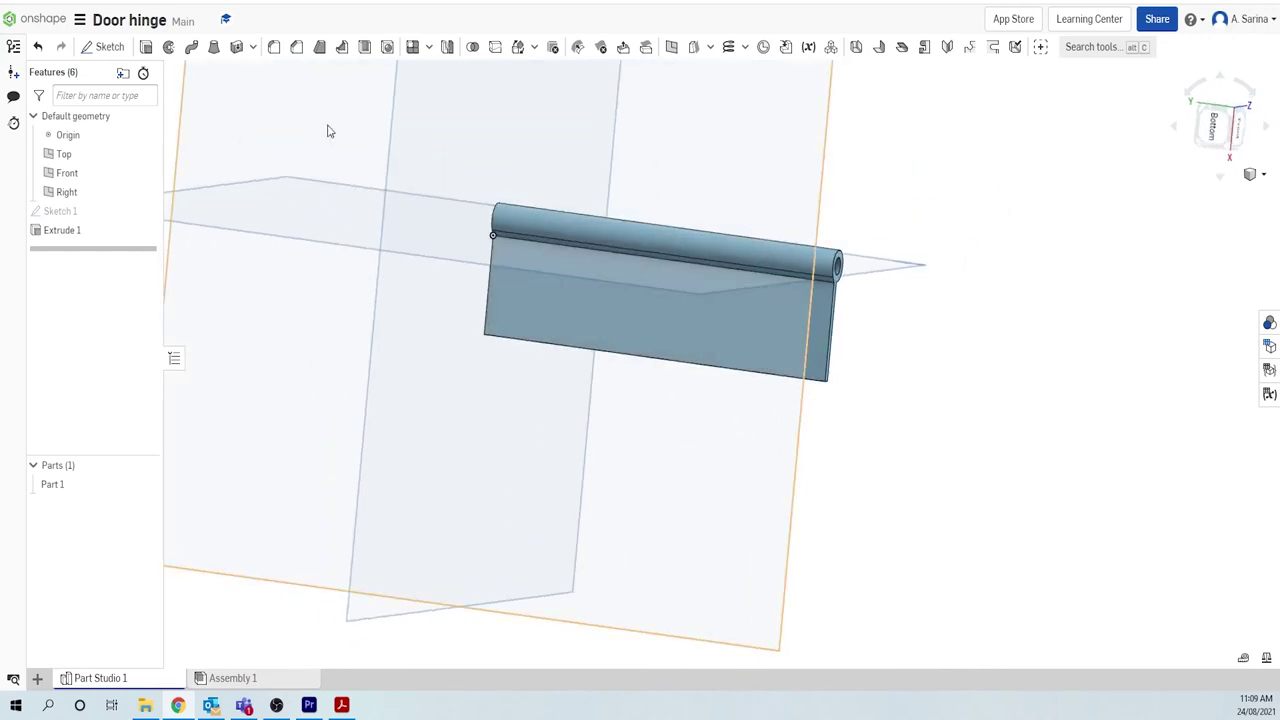
pyautogui.moveTo(900, 337); pyautogui.dragTo(877, 320, button='right')
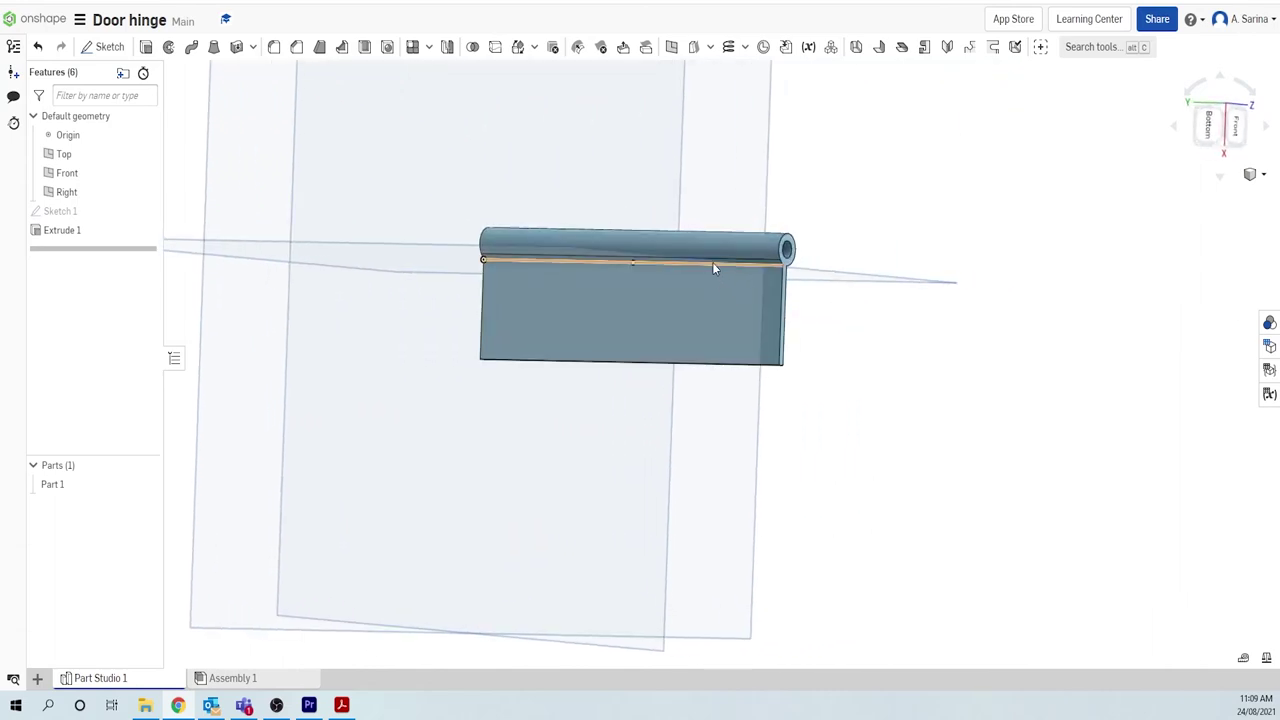
pyautogui.scroll(4, 721, 285)
pyautogui.moveTo(989, 322); pyautogui.dragTo(694, 303, button='right')
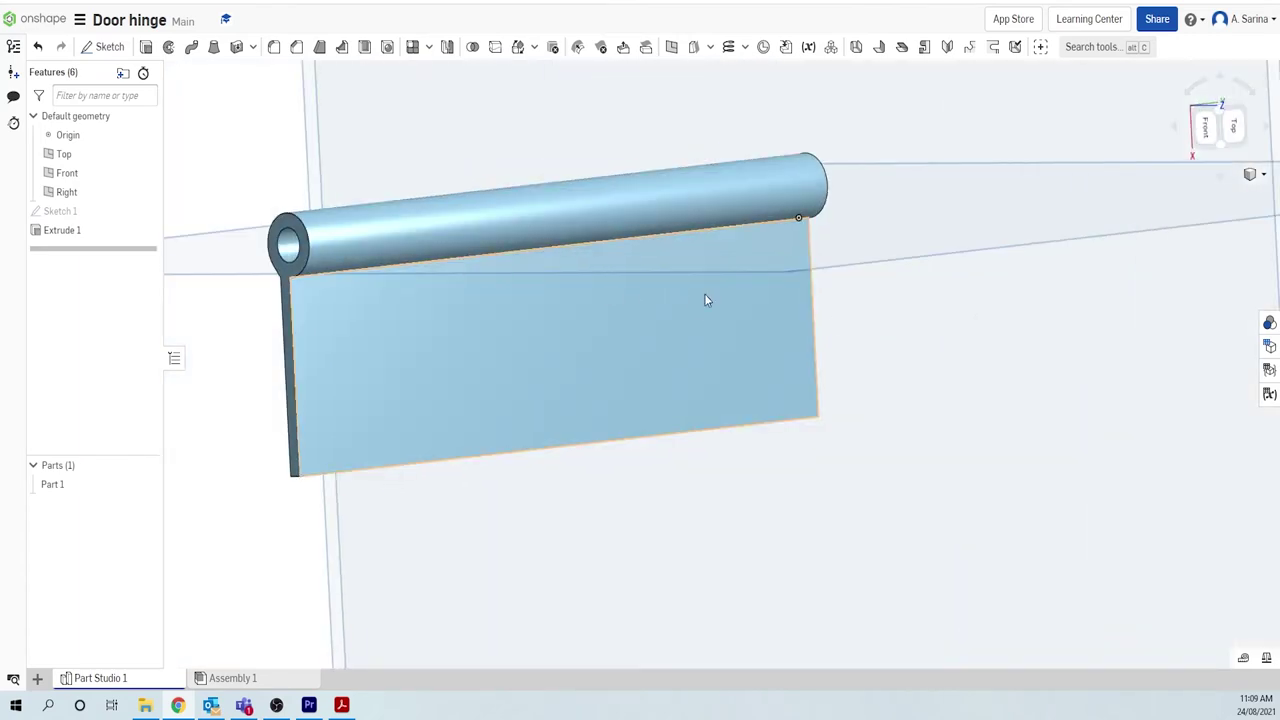
pyautogui.moveTo(479, 351); pyautogui.dragTo(587, 291, button='right')
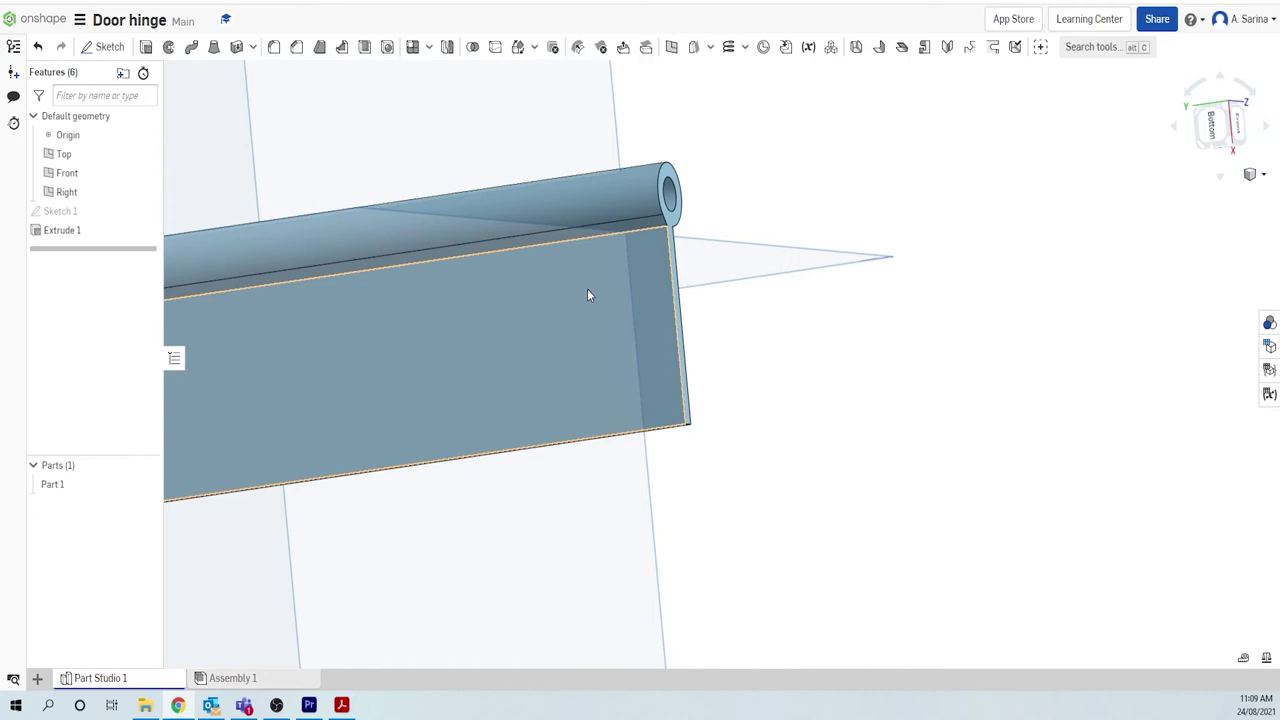
pyautogui.scroll(-3, 835, 305)
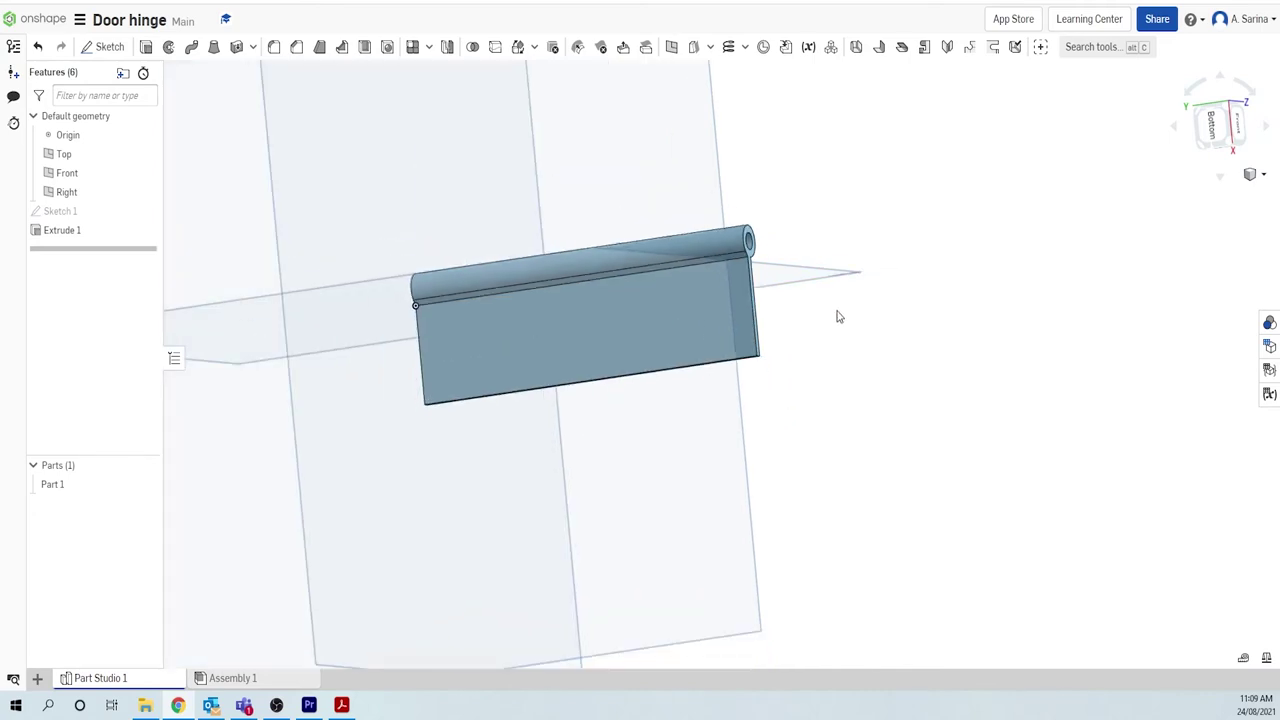
# Step: Start a new sketch on the large flat underside face of the hinge leaf's plate
pyautogui.click(110, 48)
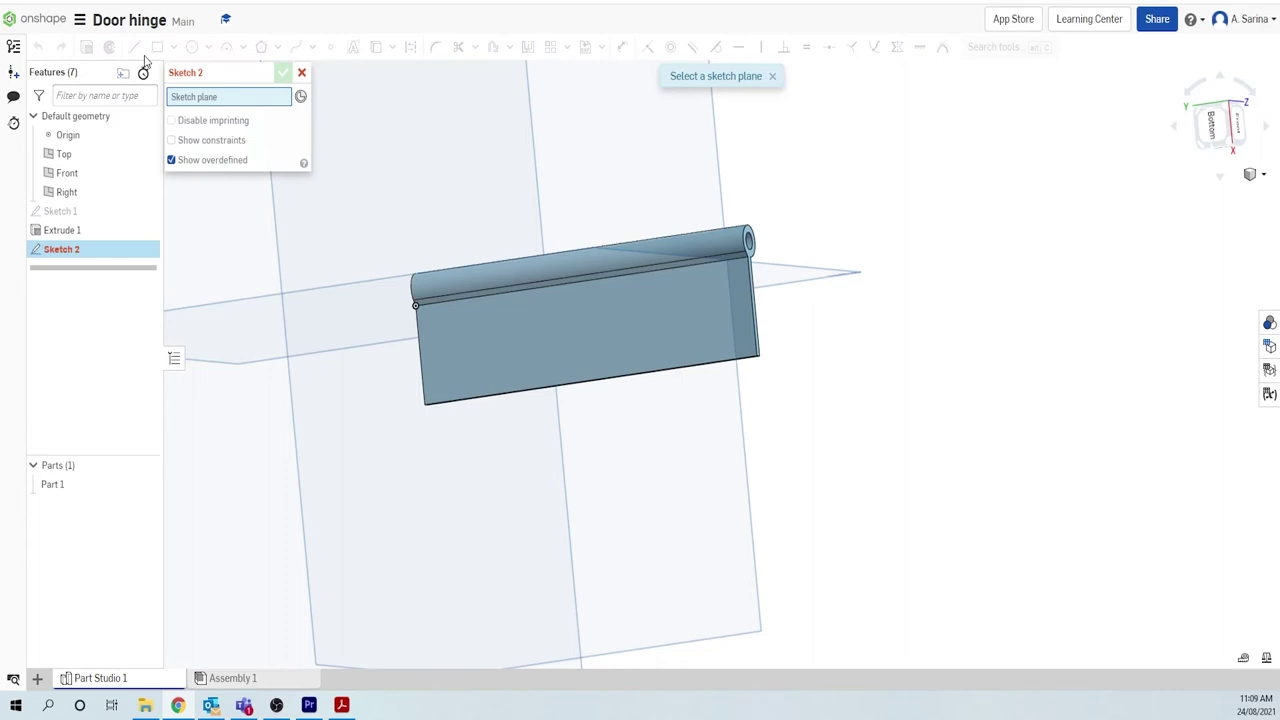
pyautogui.click(586, 336)
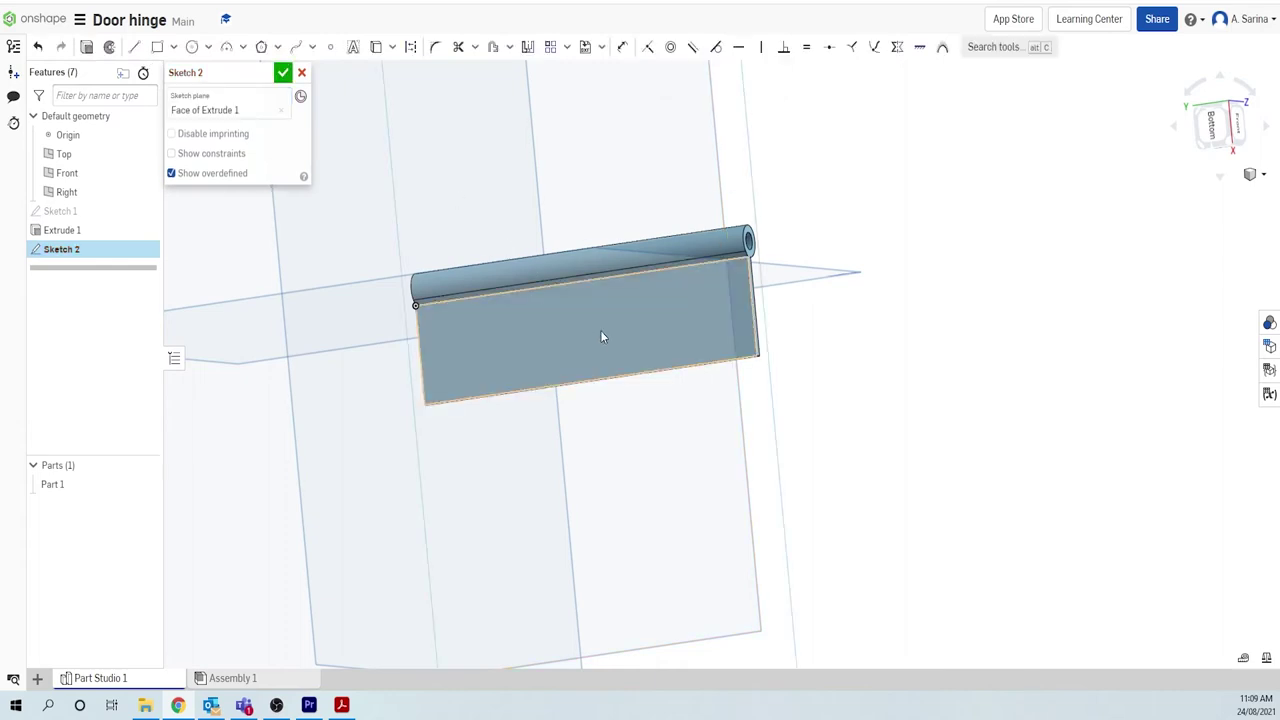
pyautogui.press('n')
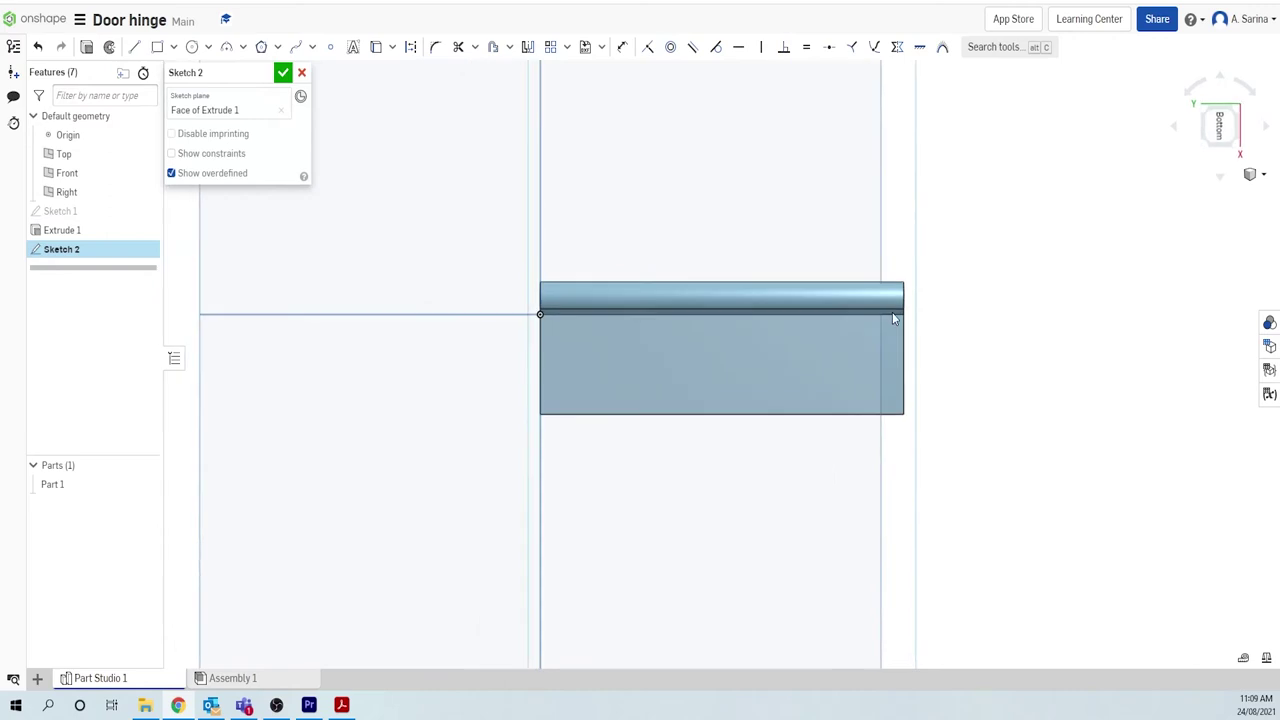
pyautogui.scroll(2, 946, 341)
pyautogui.scroll(-2, 946, 341)
pyautogui.scroll(1, 898, 285)
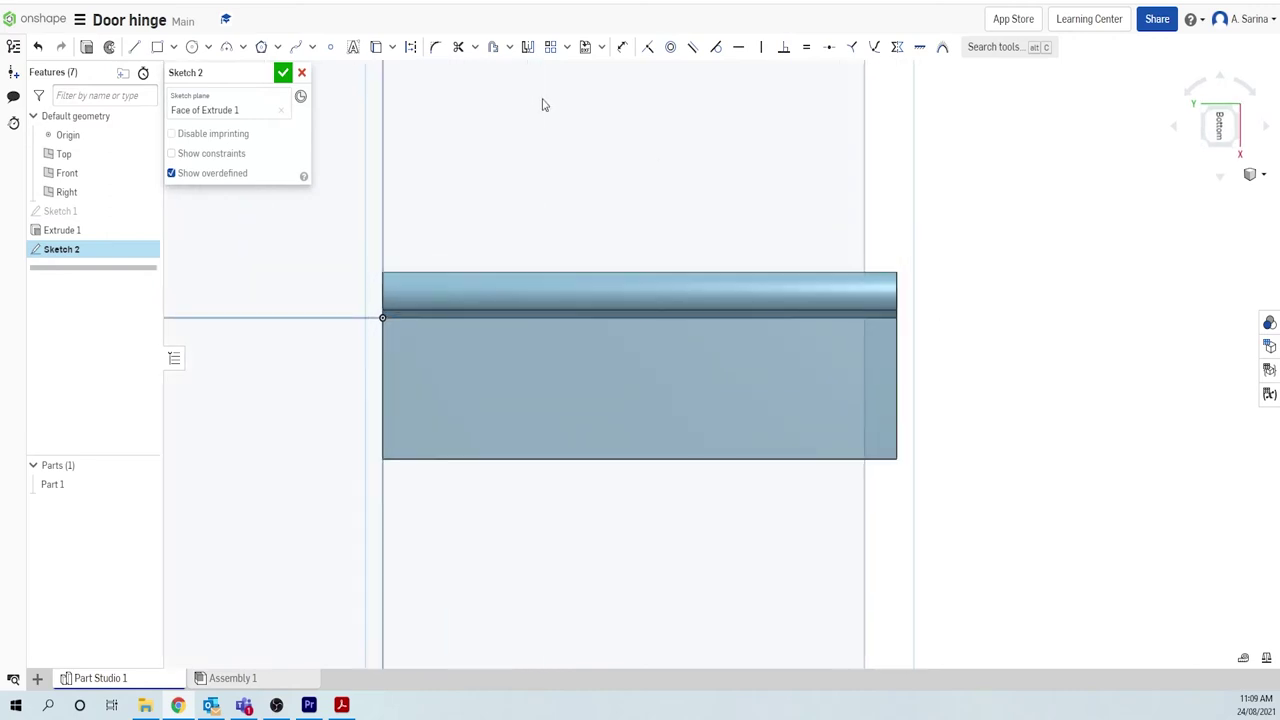
# Step: Draw a corner rectangle above the hinge barrel and set it to 20 mm wide and 7 mm high
pyautogui.click(157, 47)
pyautogui.click(484, 188)
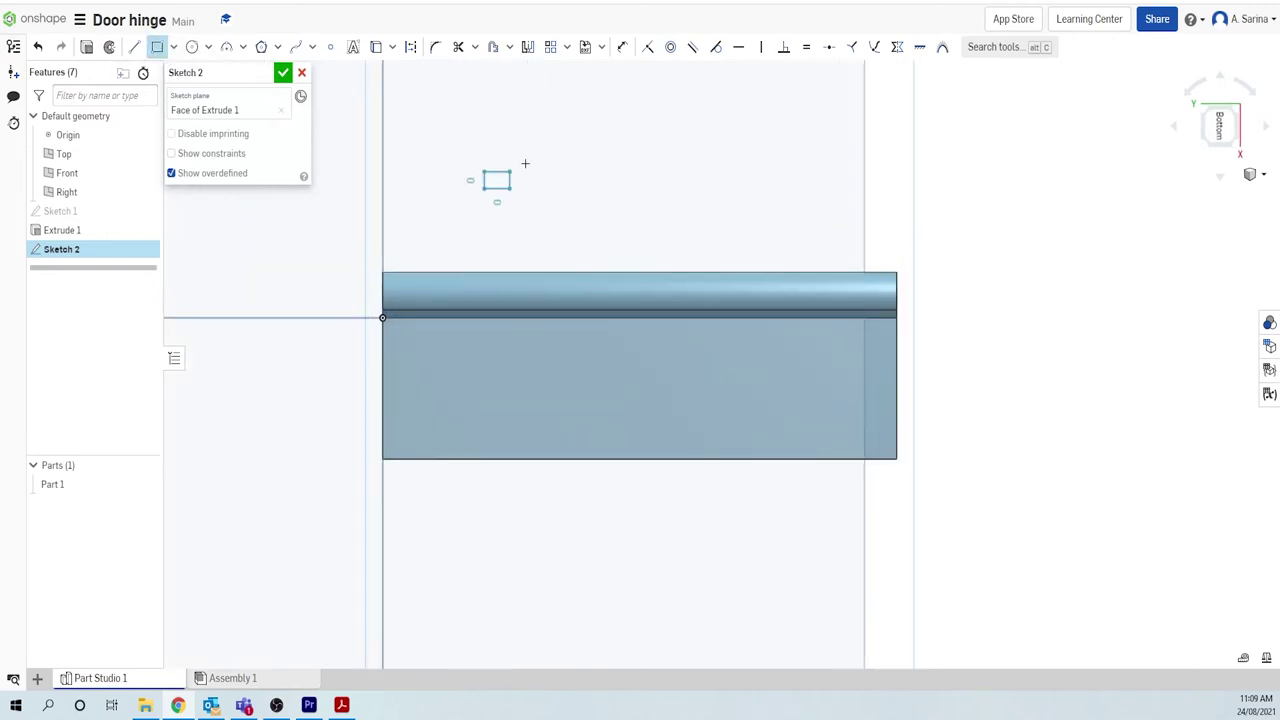
pyautogui.click(659, 132)
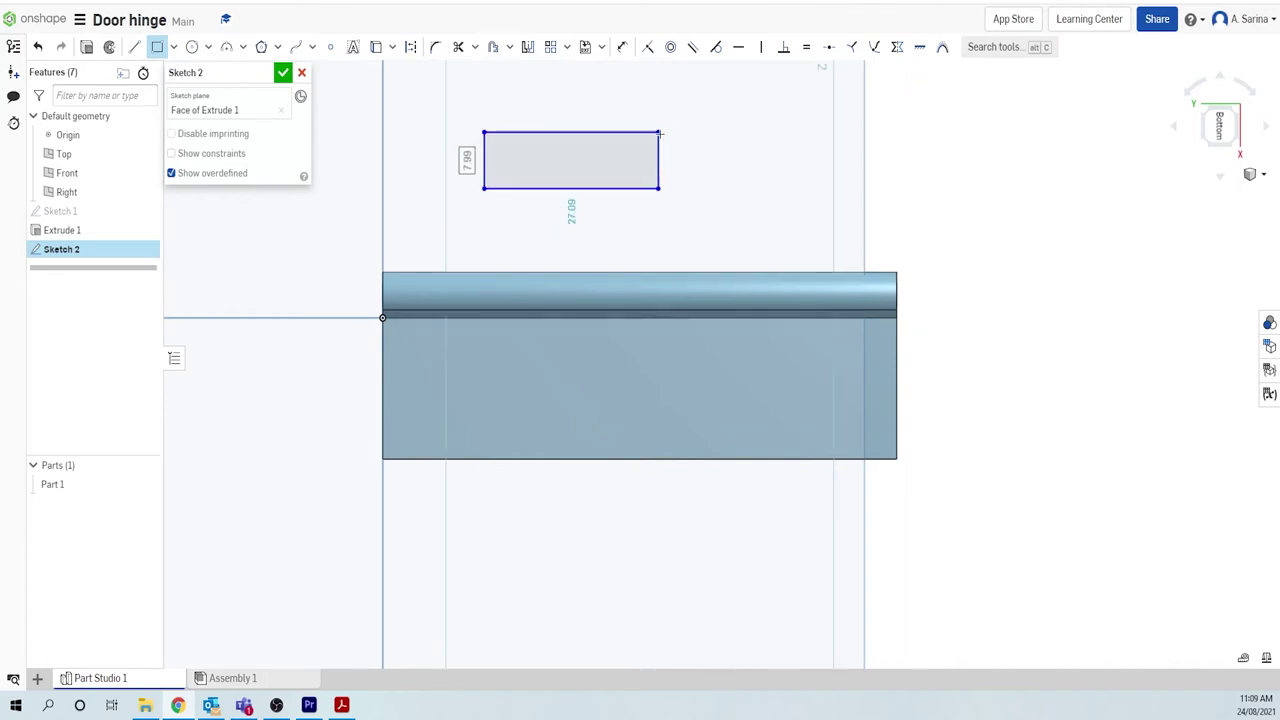
pyautogui.doubleClick(566, 212)
pyautogui.write('20')
pyautogui.press('Return')
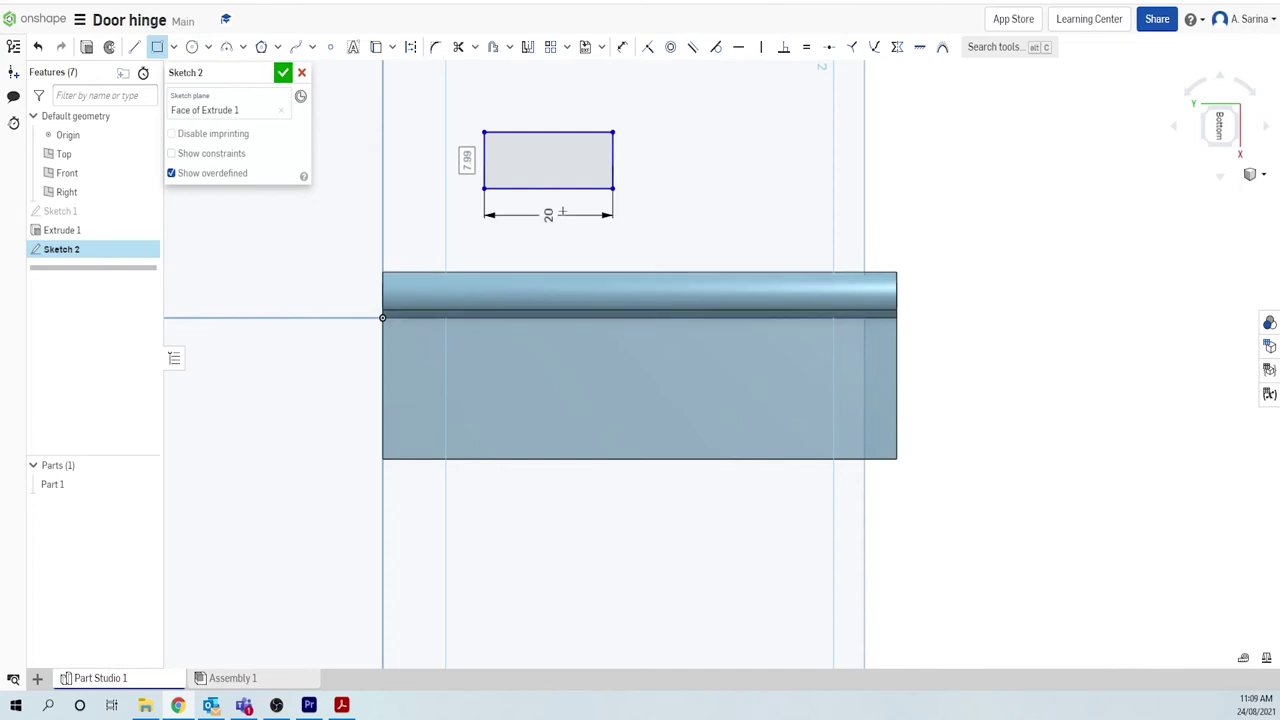
pyautogui.doubleClick(467, 160)
pyautogui.write('7')
pyautogui.press('Return')
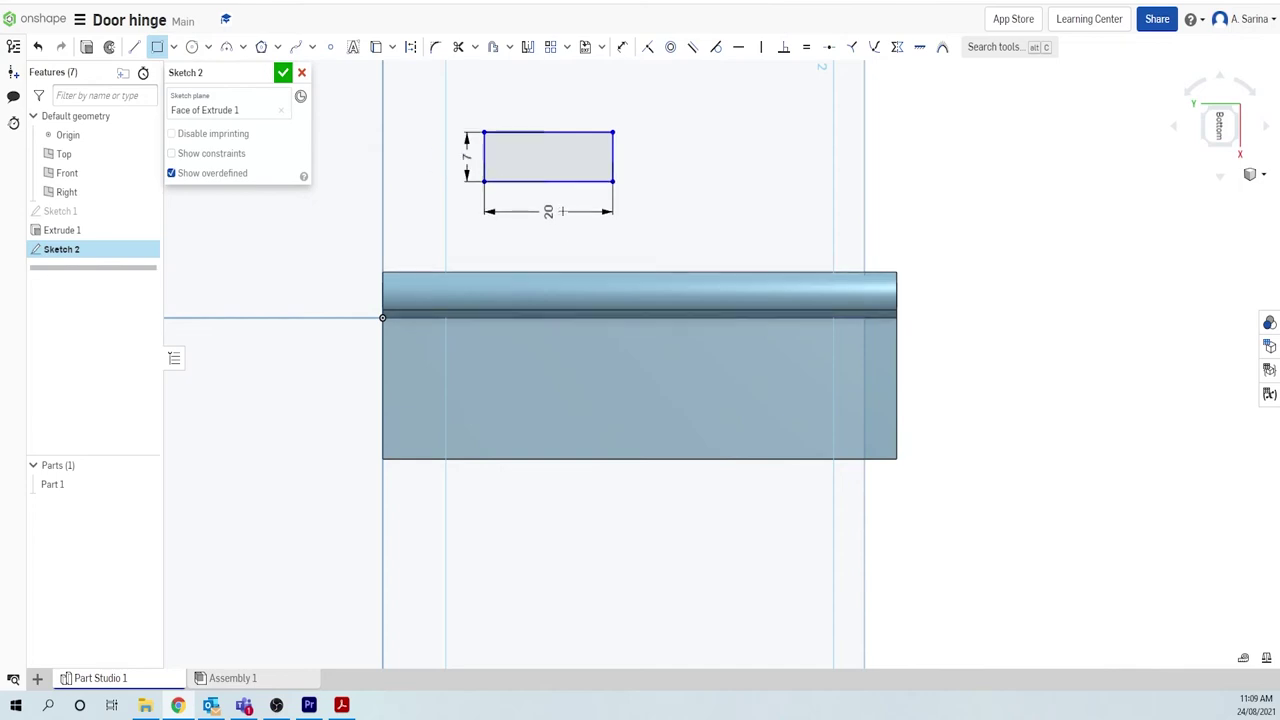
# Step: Dimension the rectangle's left side at 0 mm from the leaf's left end edge
pyautogui.click(622, 47)
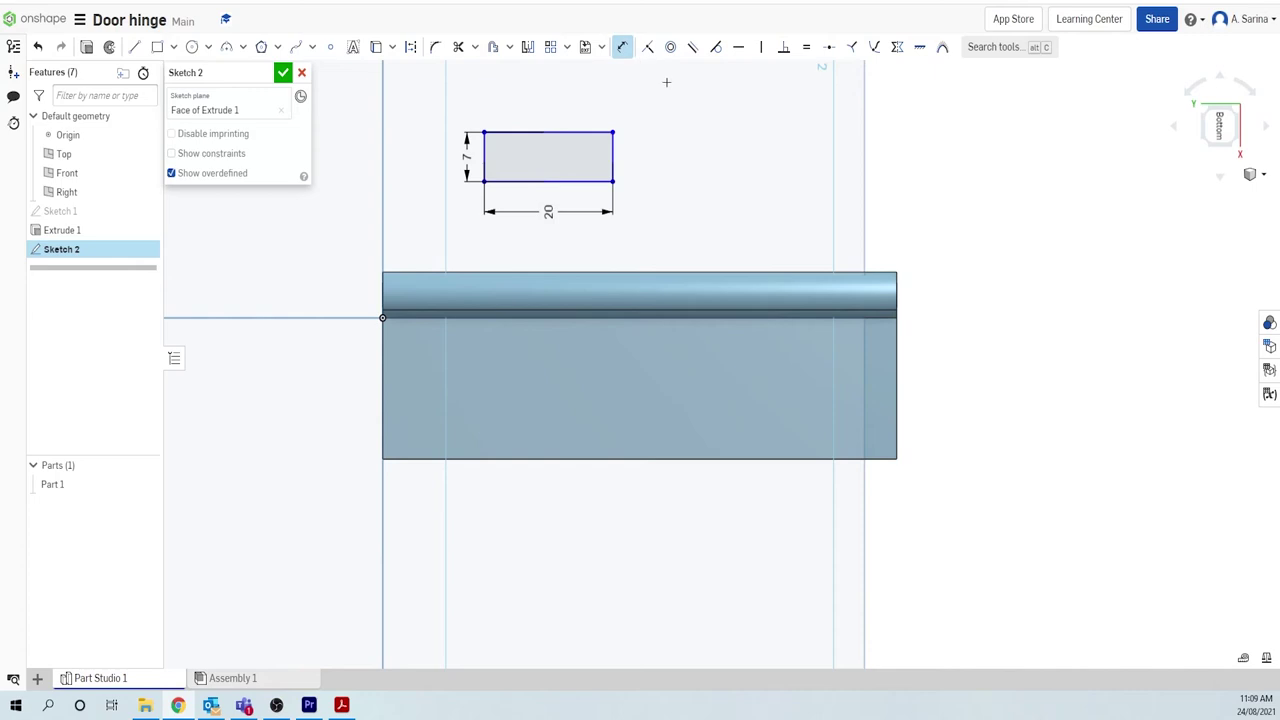
pyautogui.click(484, 155)
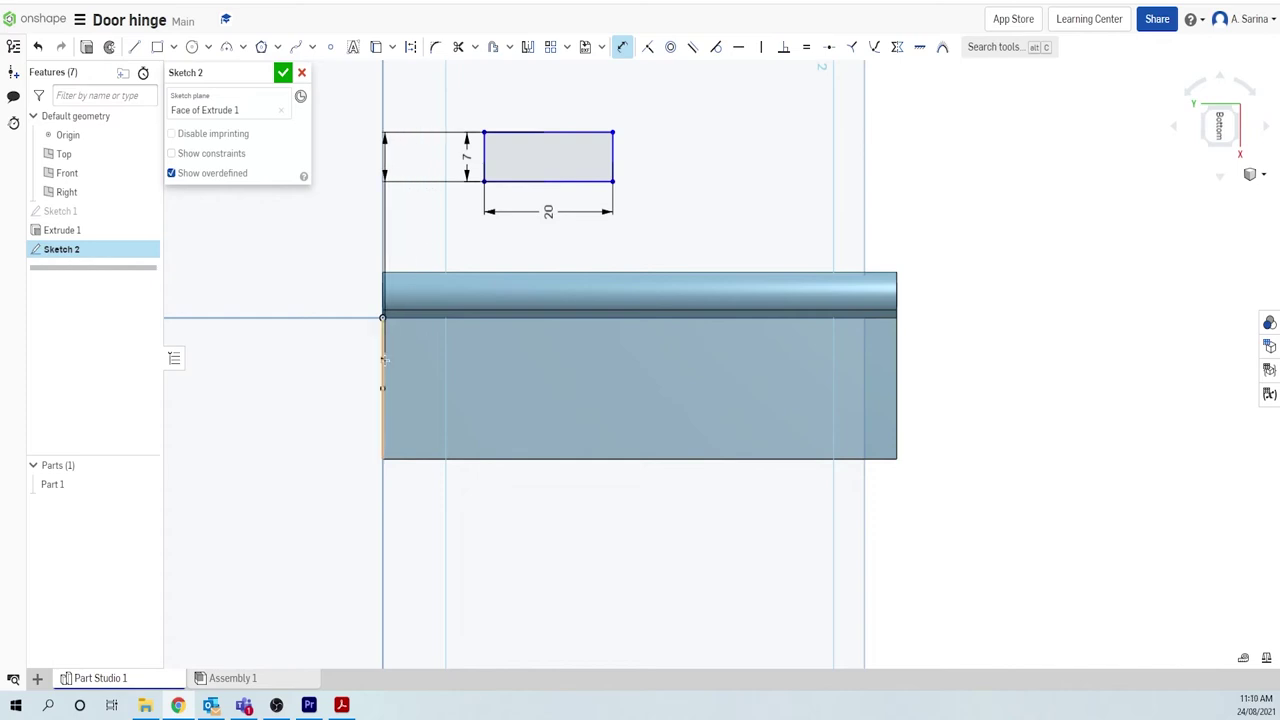
pyautogui.click(383, 361)
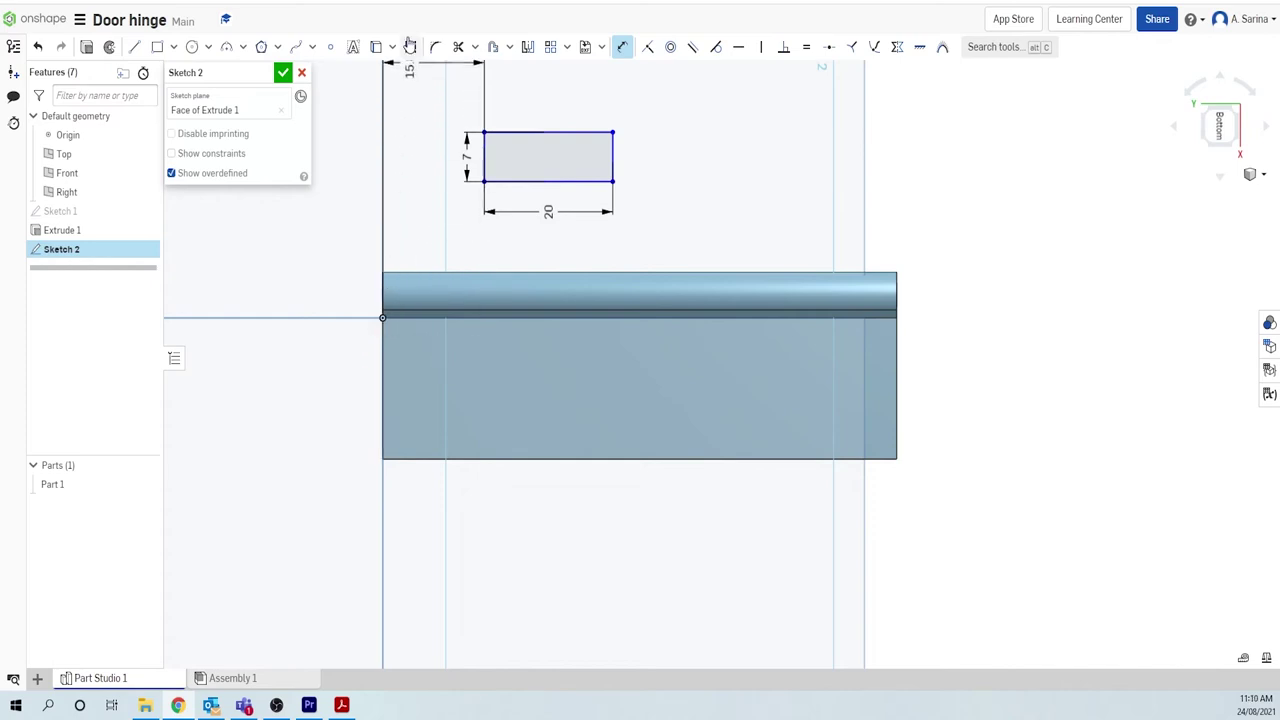
pyautogui.click(425, 85)
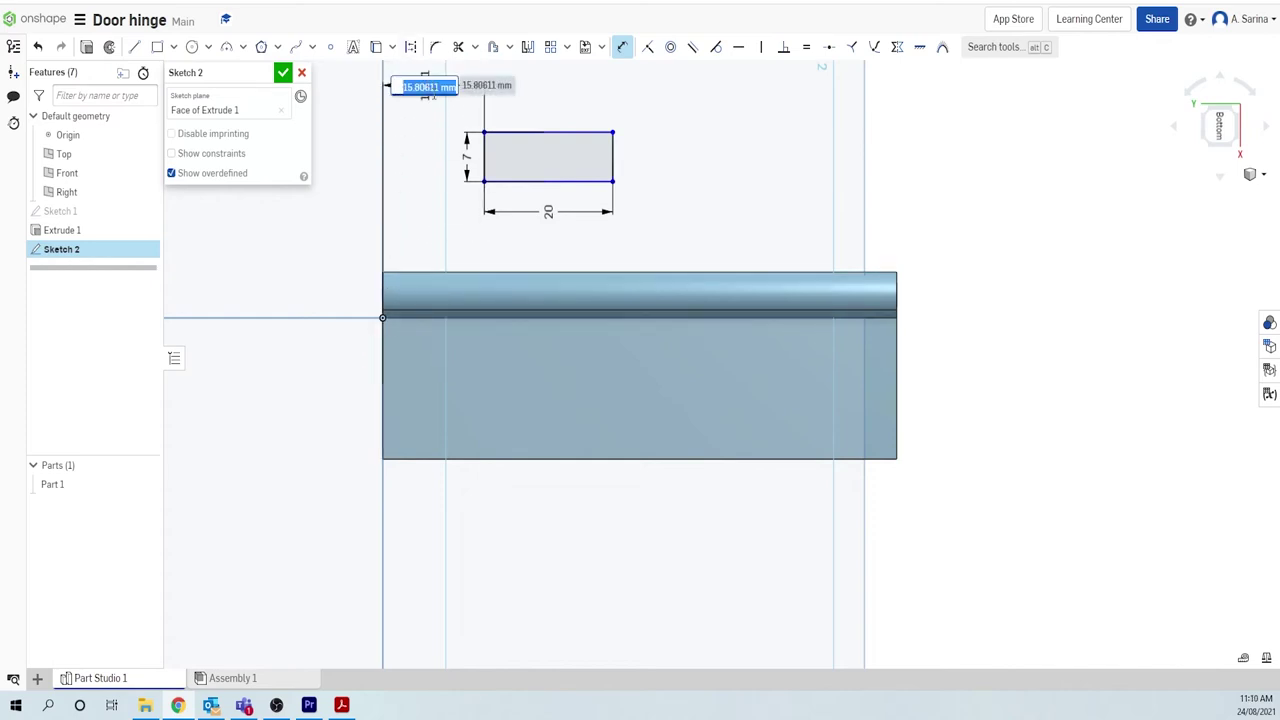
pyautogui.press('BackSpace')
pyautogui.write('0')
pyautogui.press('Return')
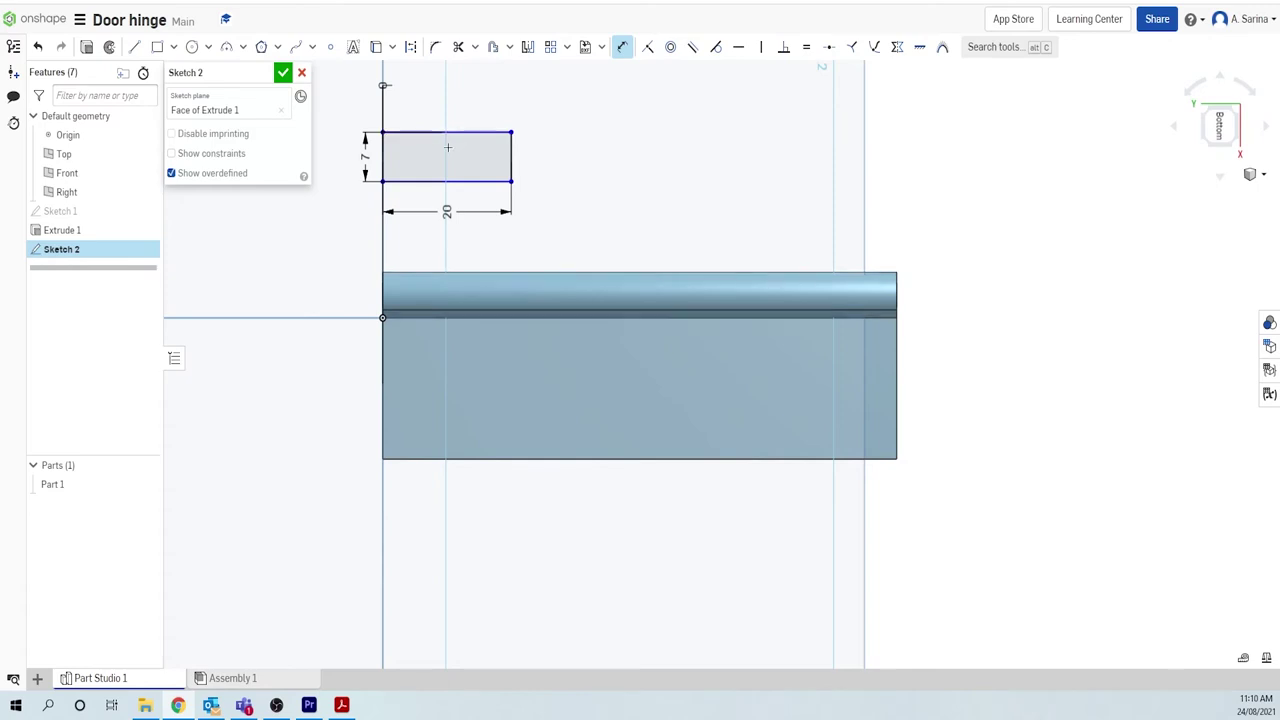
# Step: Dimension the rectangle's upper side vertically at 6.5 mm from the plate's long edge through the origin
pyautogui.click(458, 132)
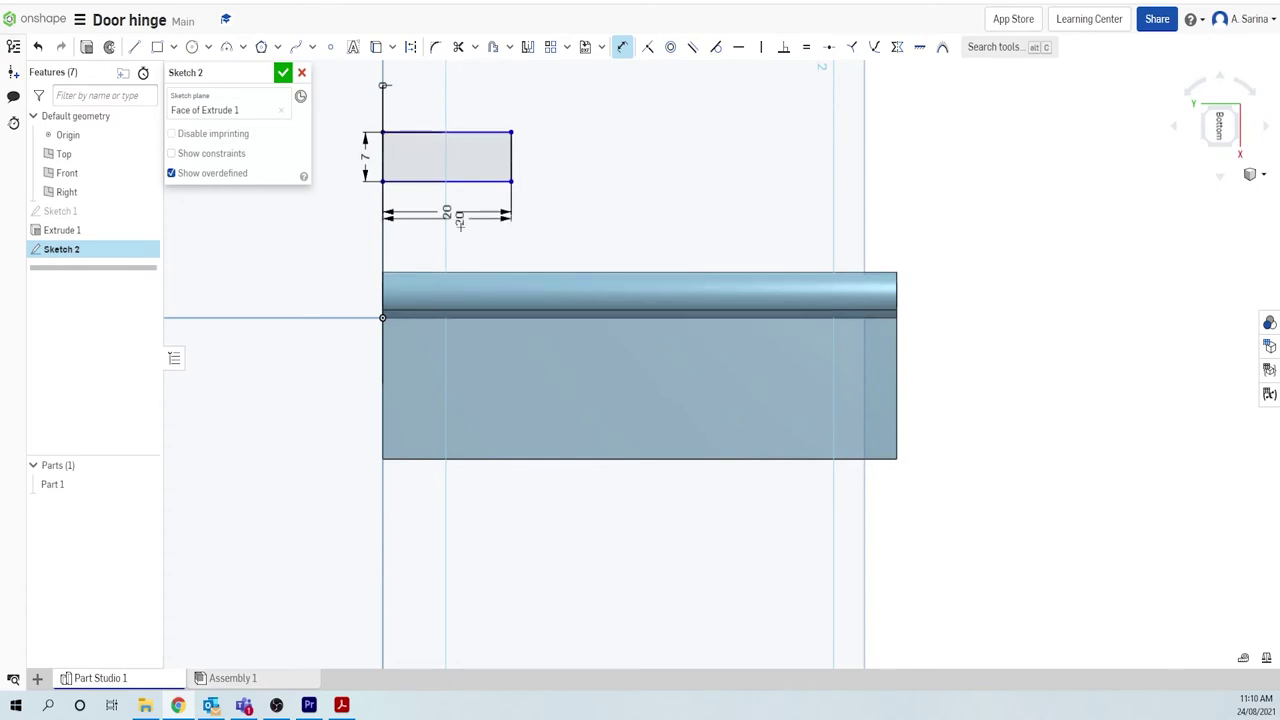
pyautogui.click(448, 310)
pyautogui.click(286, 284)
pyautogui.write('6')
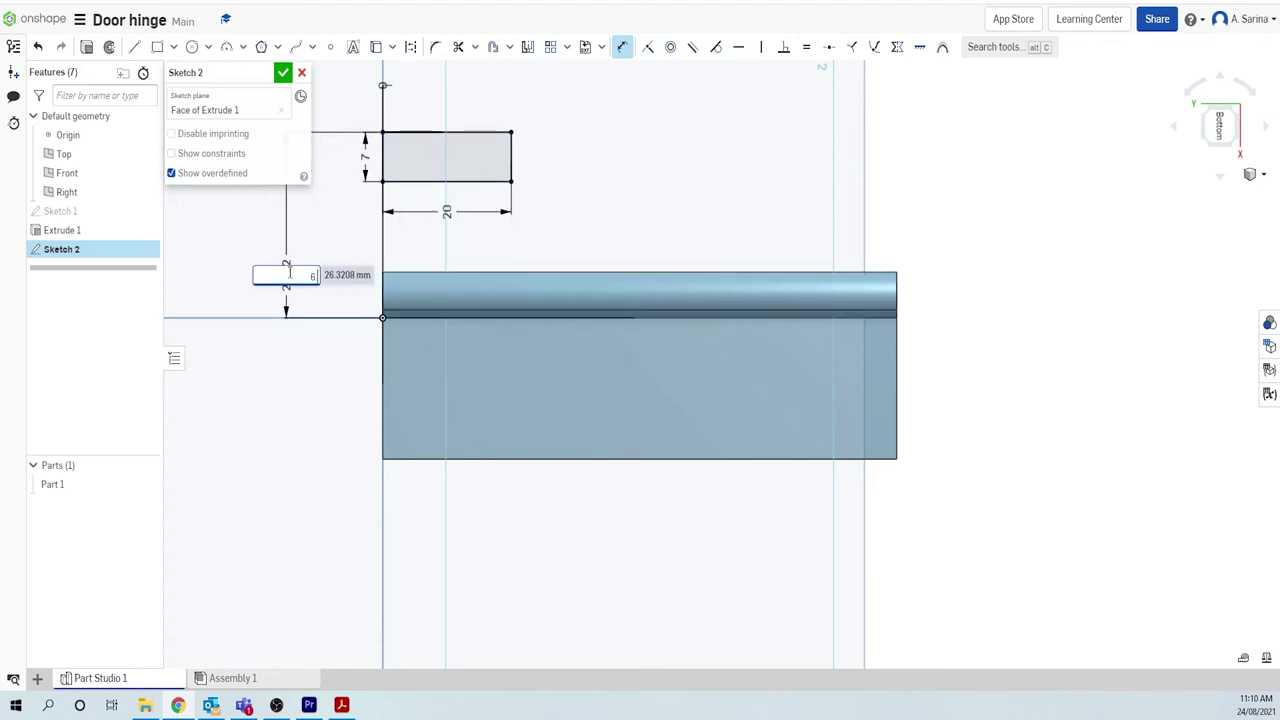
pyautogui.write('.5')
pyautogui.press('Return')
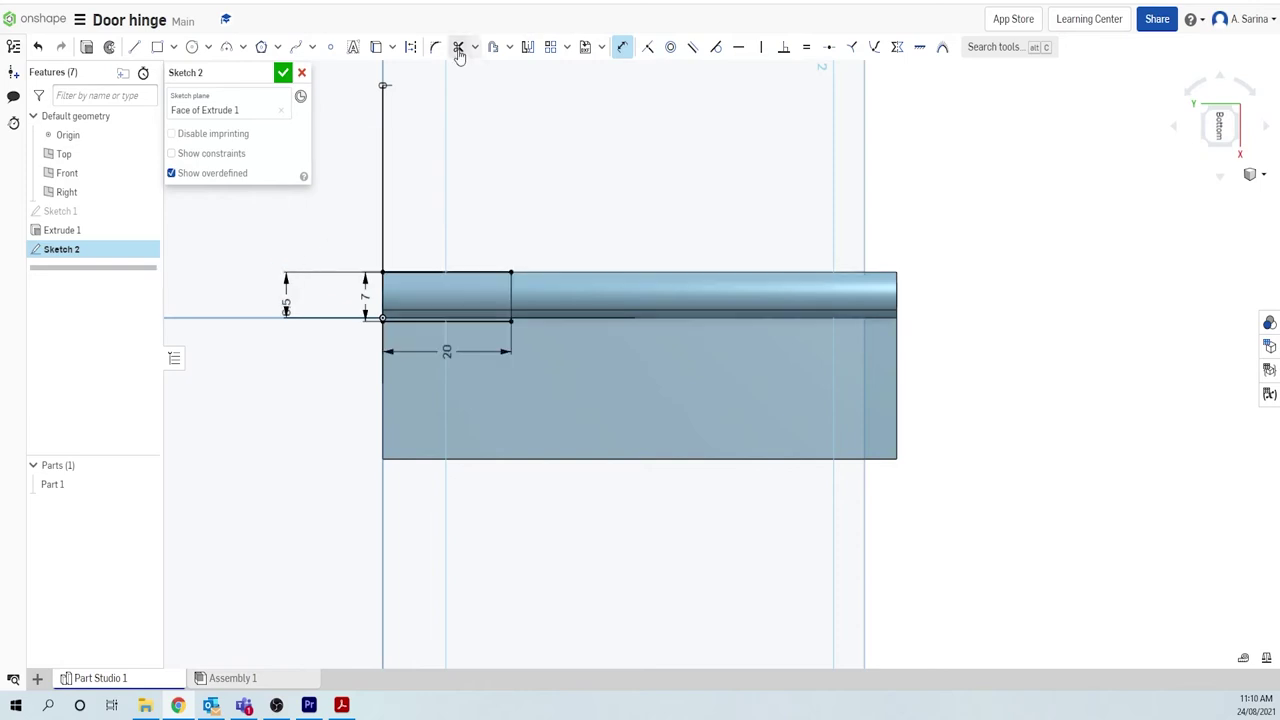
# Step: Draw a second corner rectangle above the hinge barrel and set it to 20 mm wide and 7 mm high
pyautogui.click(157, 47)
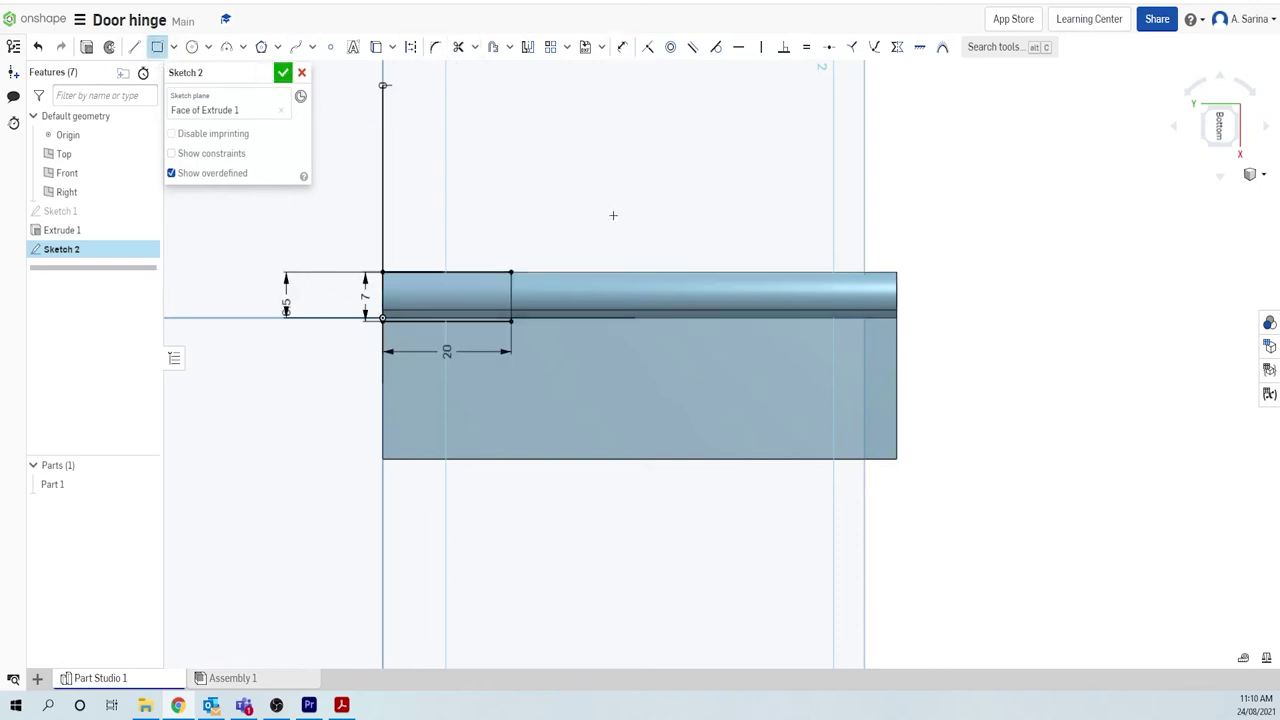
pyautogui.click(740, 132)
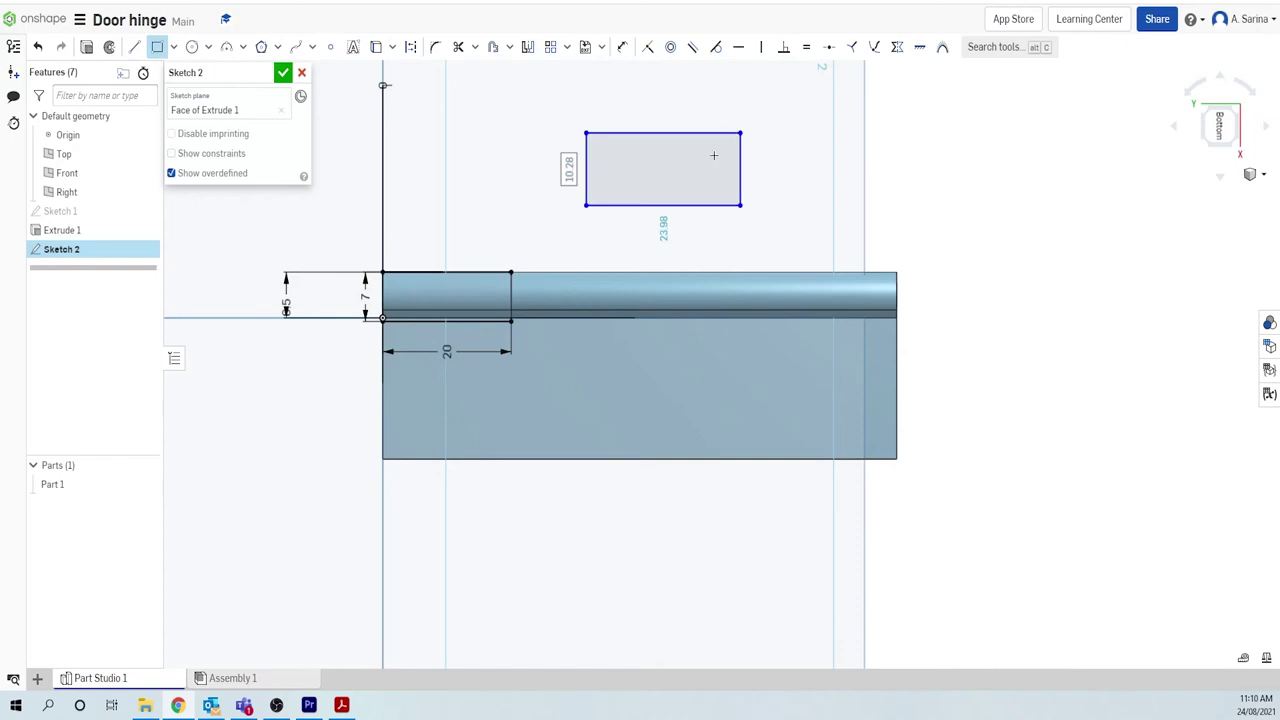
pyautogui.doubleClick(663, 230)
pyautogui.write('20')
pyautogui.press('Return')
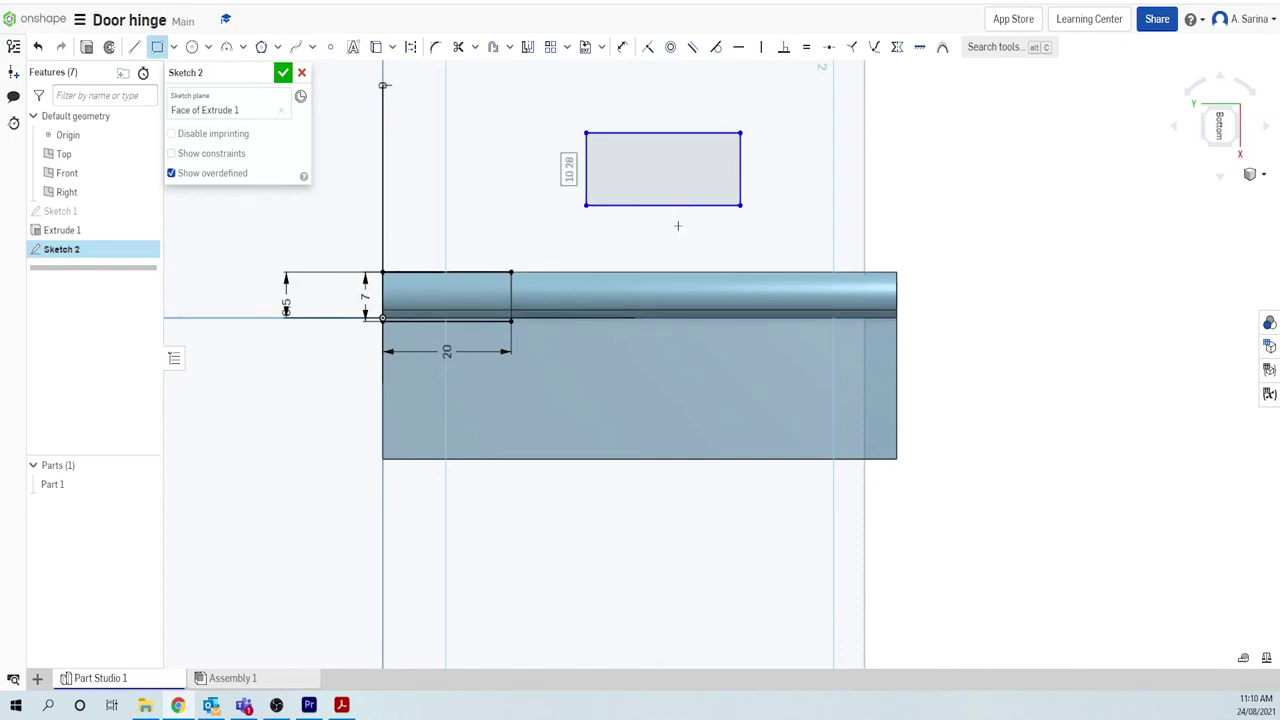
pyautogui.write('7')
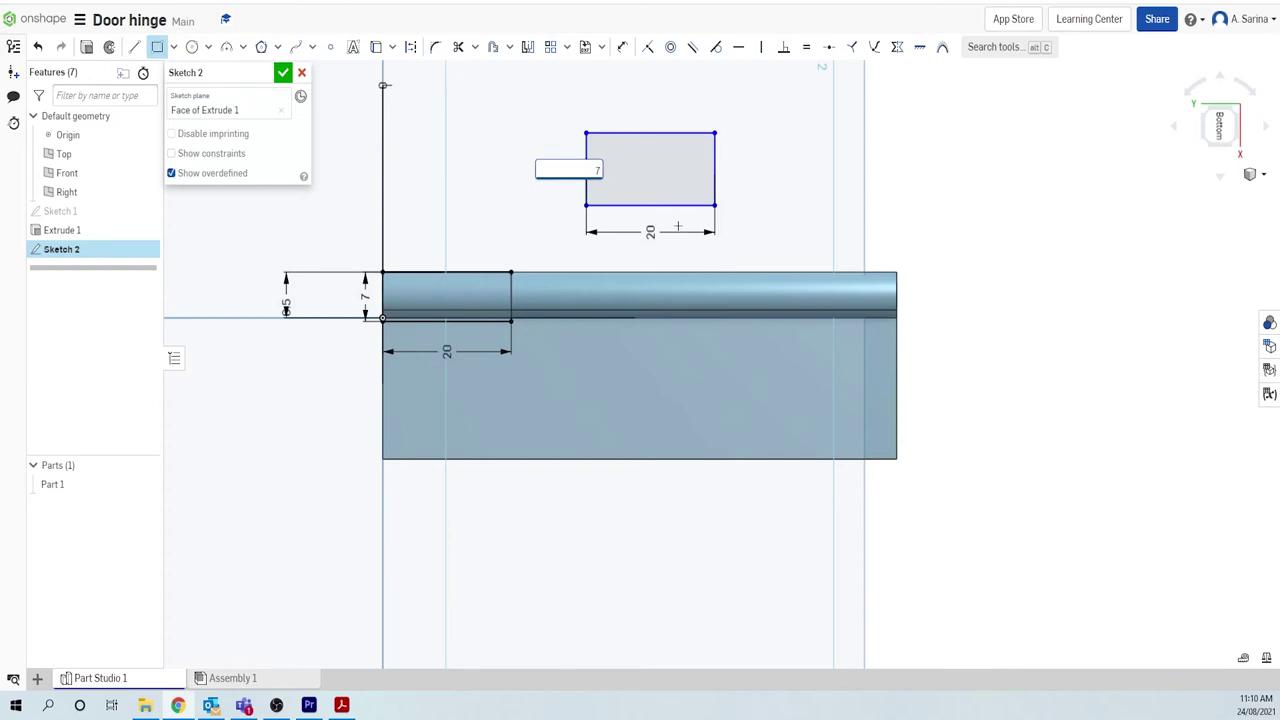
pyautogui.press('Return')
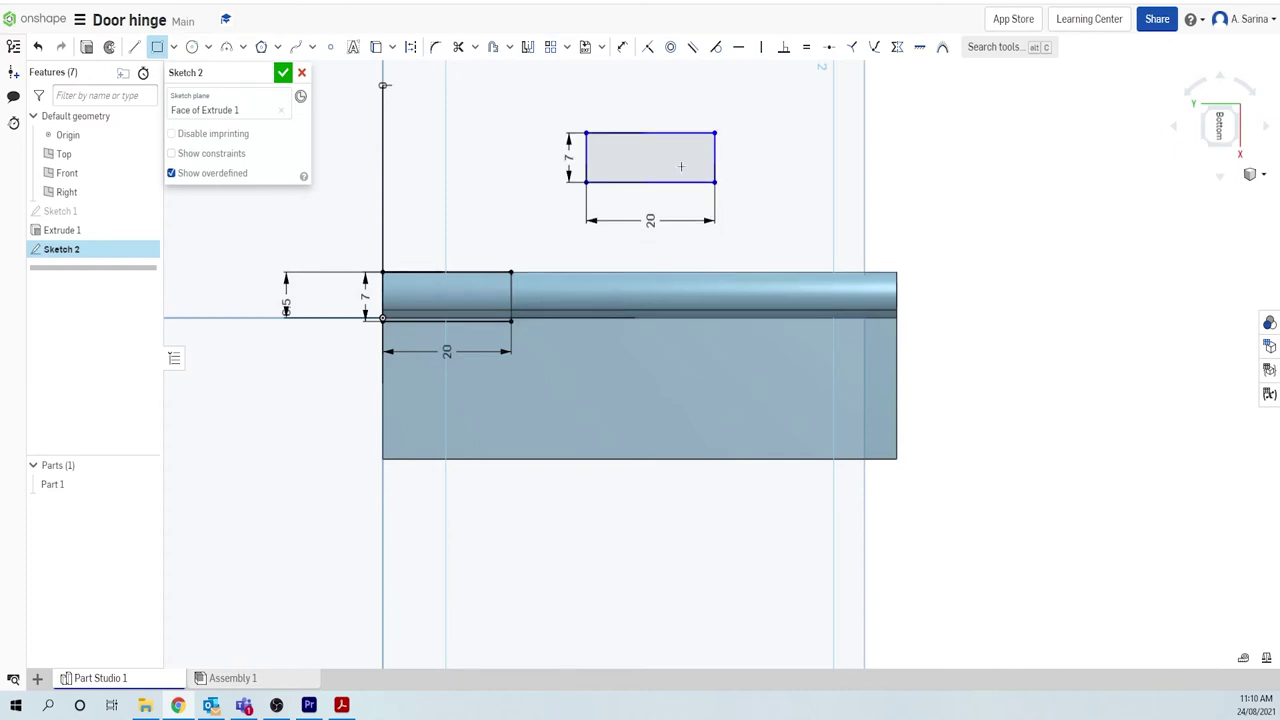
# Step: Dimension the second rectangle's left side at 40 mm from the leaf's left end edge
pyautogui.click(622, 50)
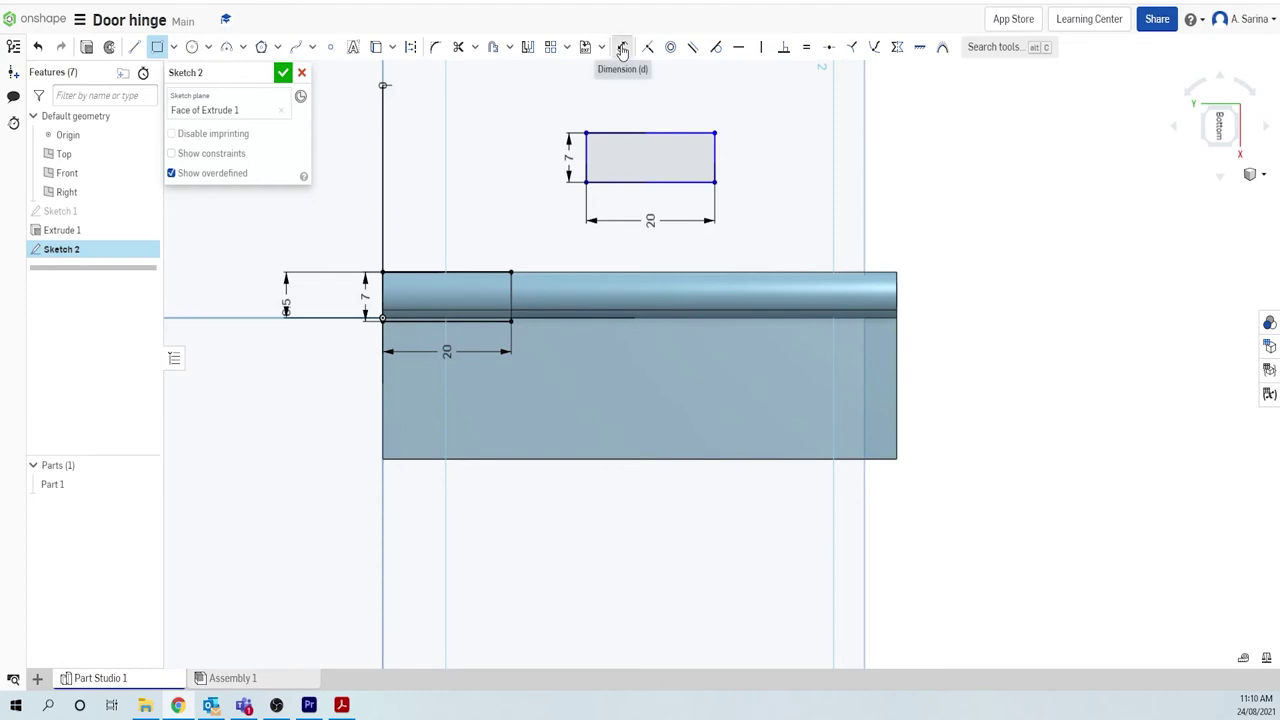
pyautogui.click(587, 150)
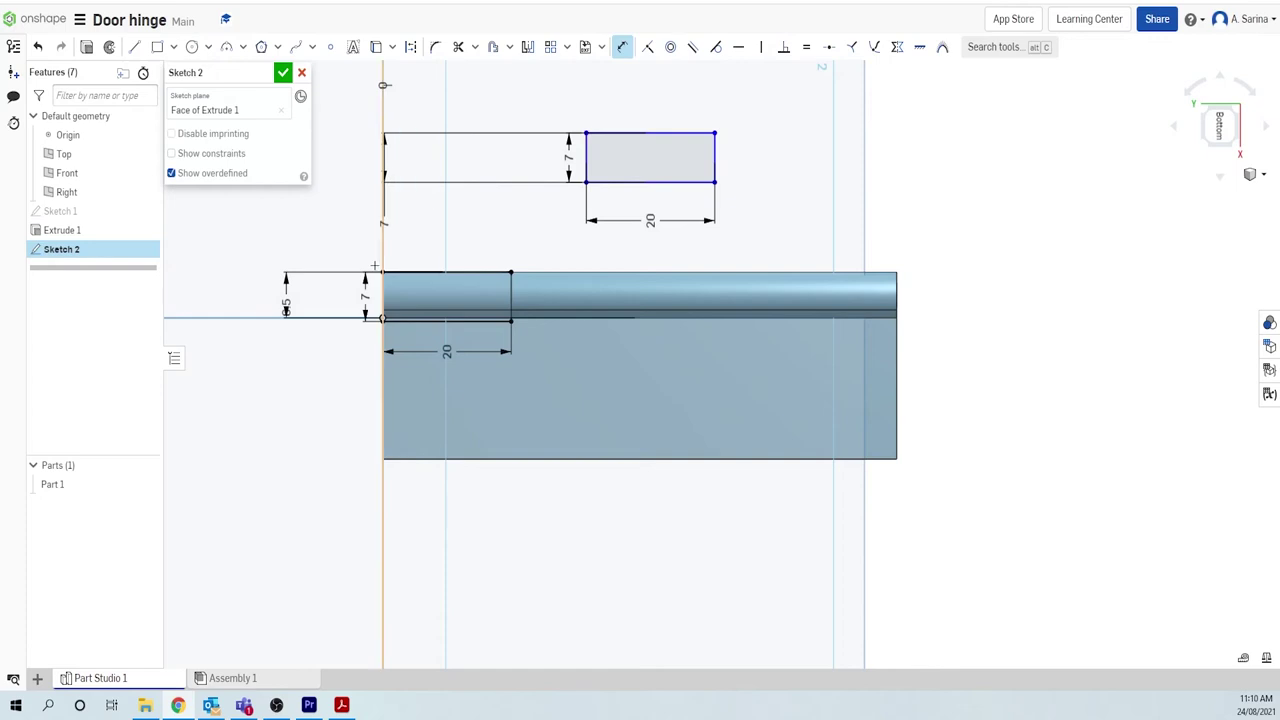
pyautogui.click(382, 388)
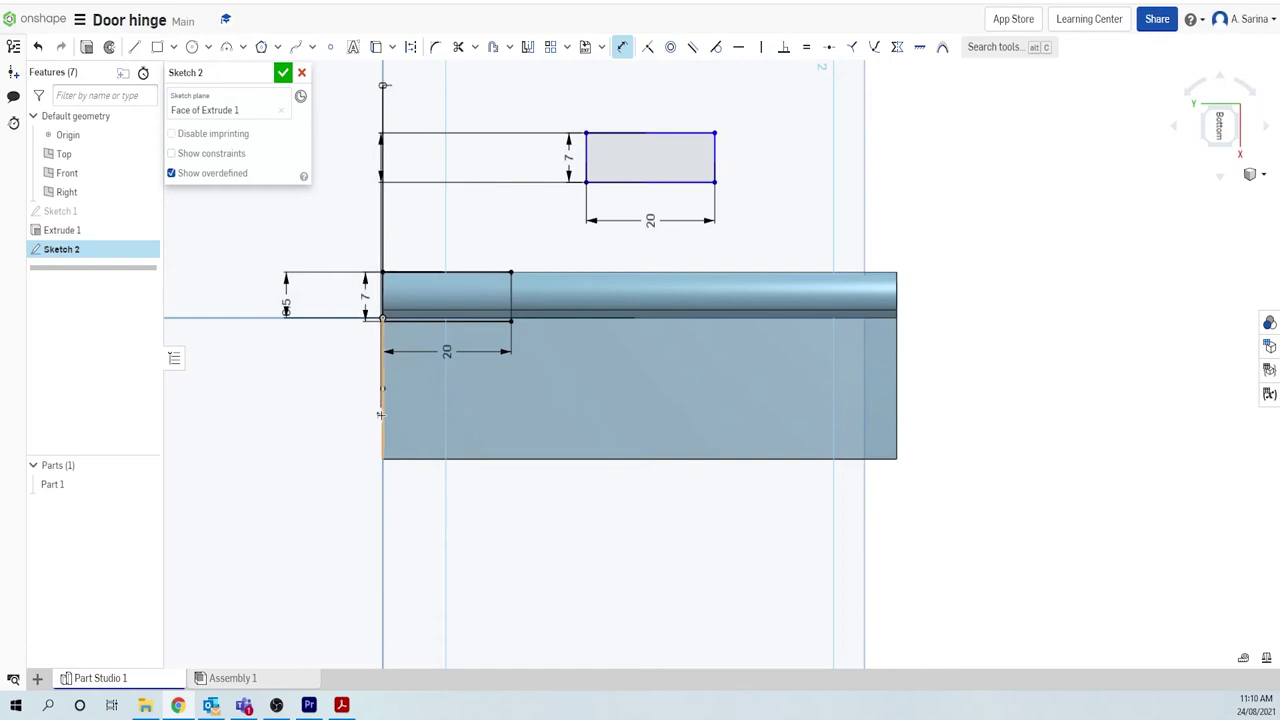
pyautogui.click(489, 558)
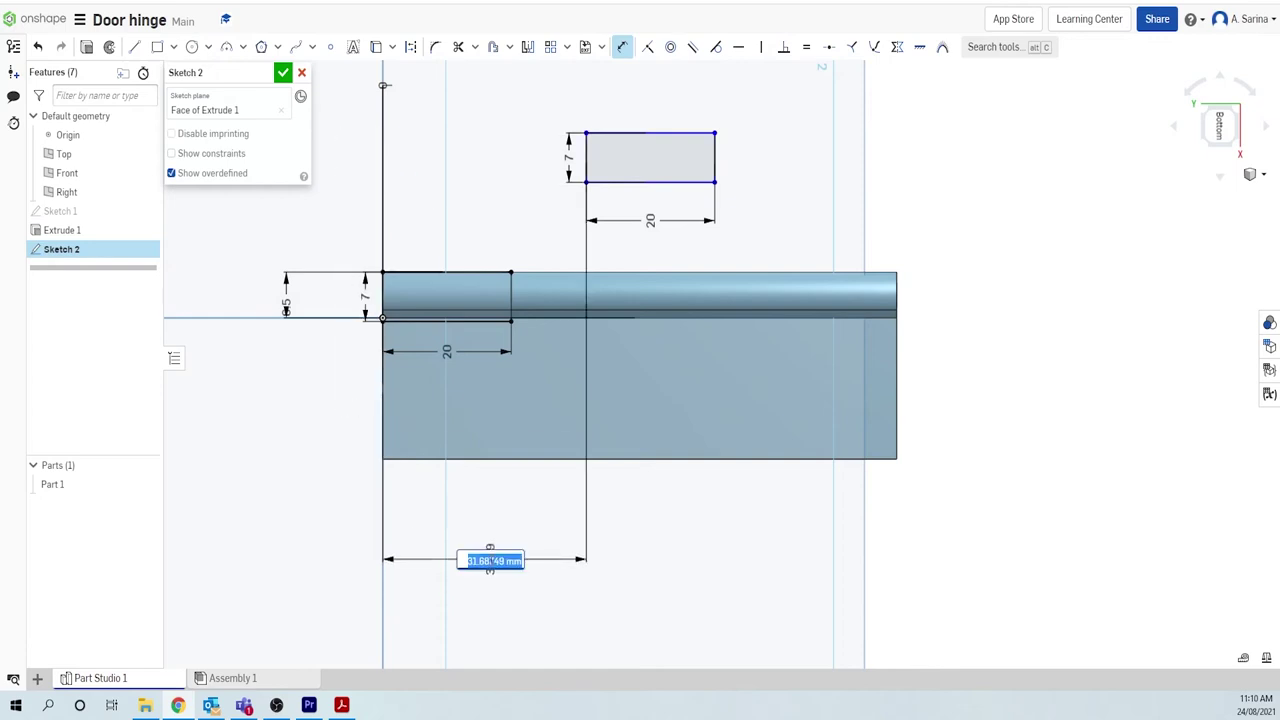
pyautogui.write('4')
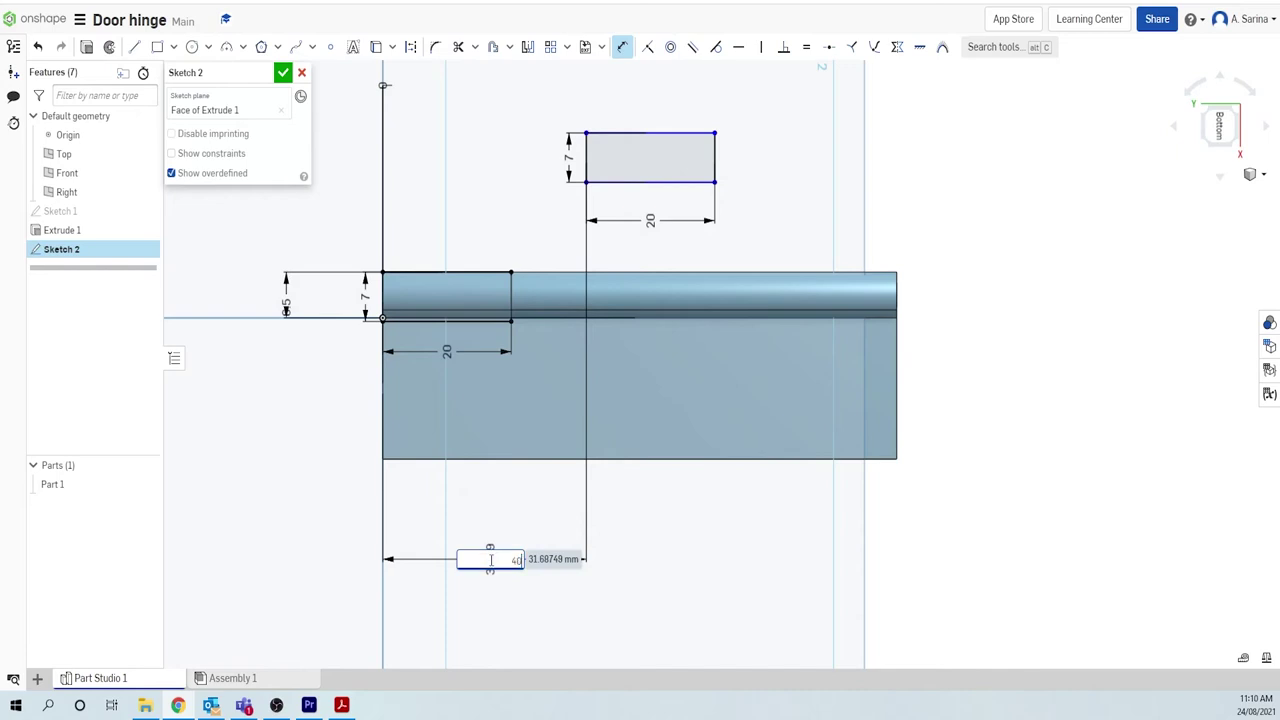
pyautogui.write('0')
pyautogui.press('Return')
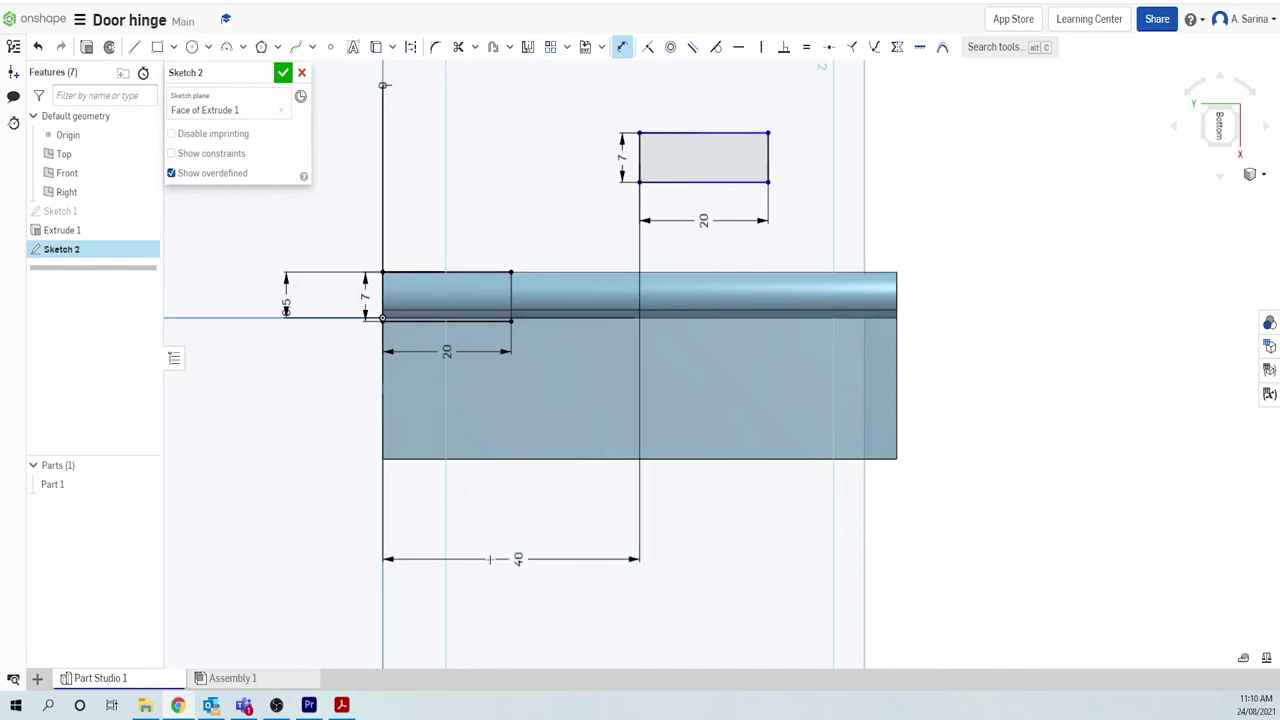
# Step: Dimension the second rectangle's upper side at 6.5 mm from the plate's long edge at the barrel and finish the sketch
pyautogui.click(733, 132)
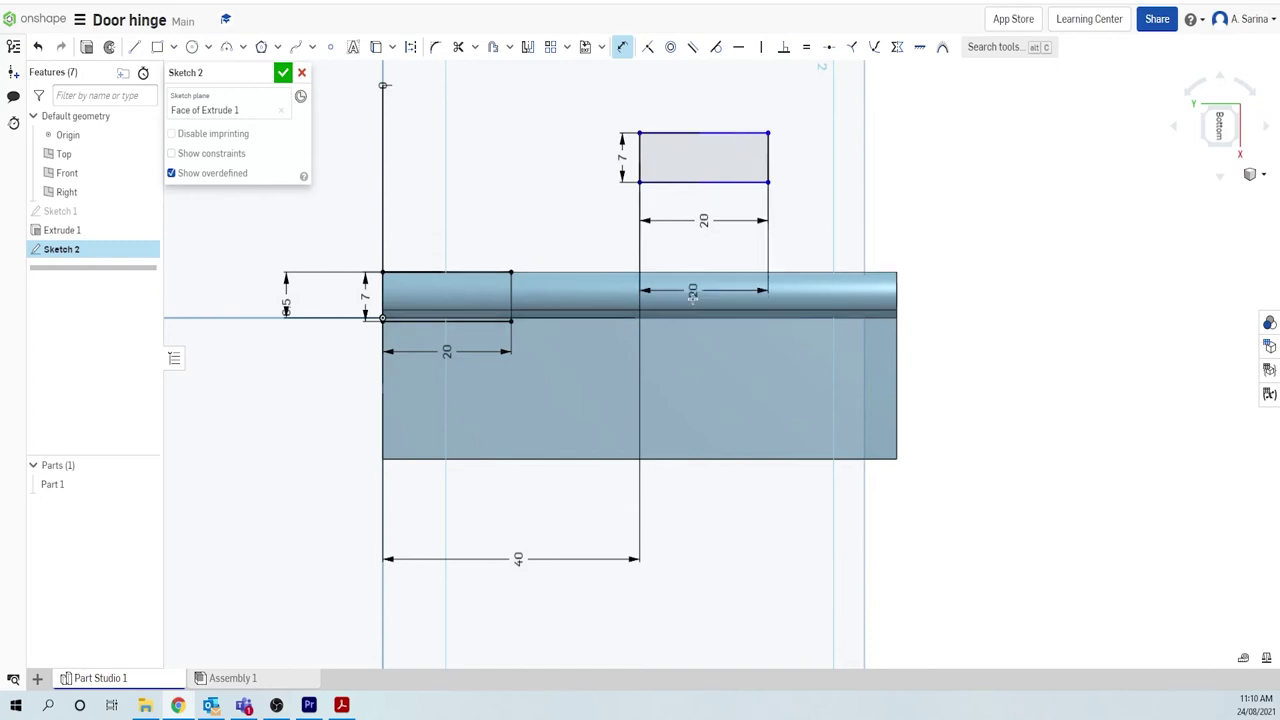
pyautogui.click(692, 308)
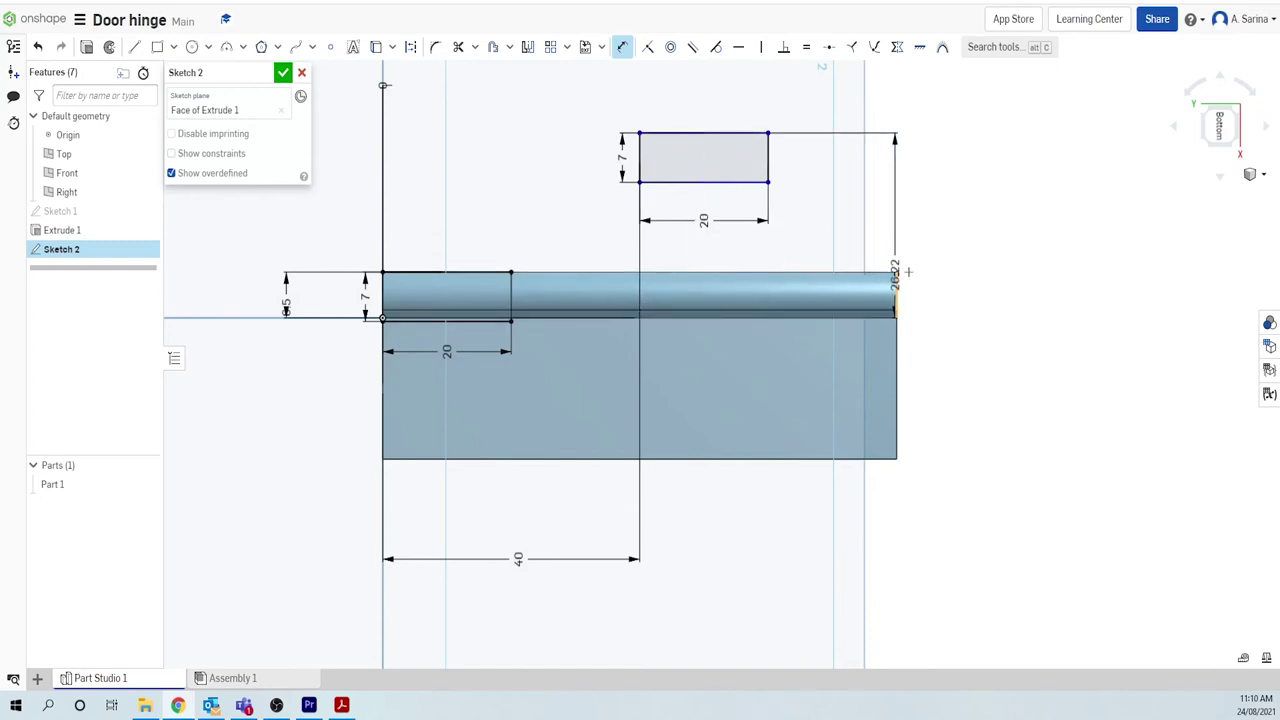
pyautogui.write('6.5')
pyautogui.press('Return')
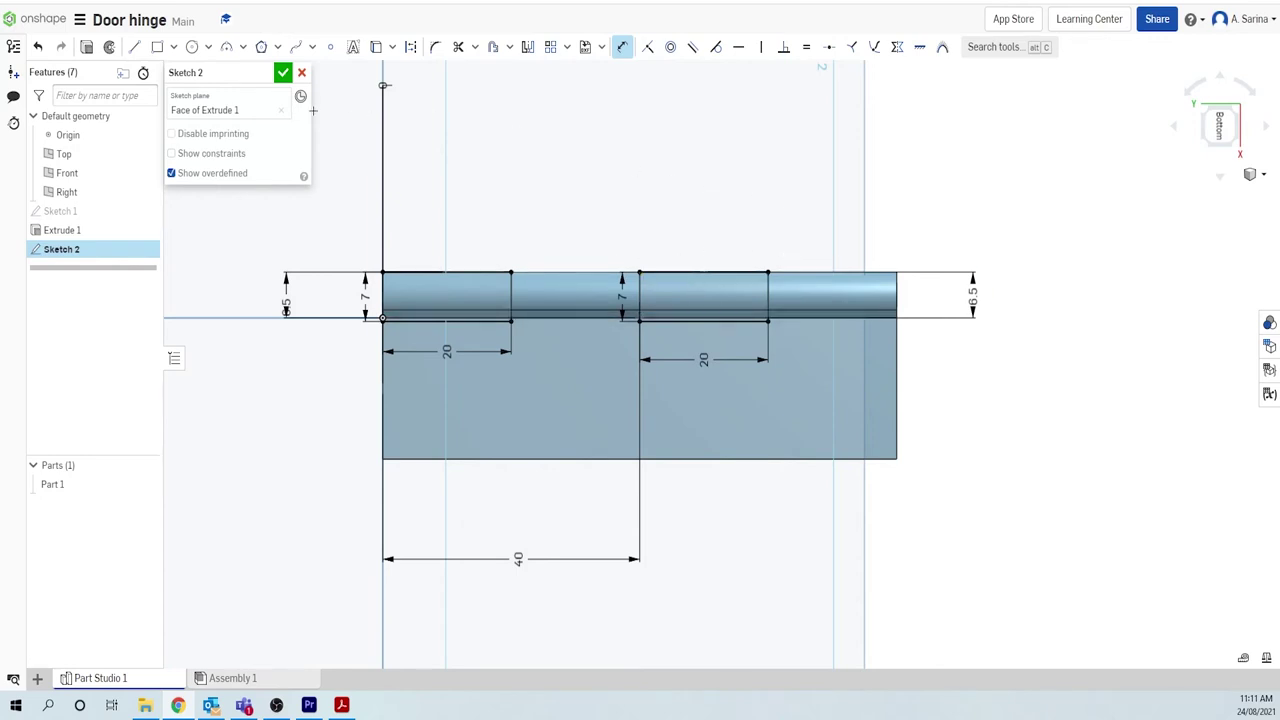
pyautogui.click(283, 76)
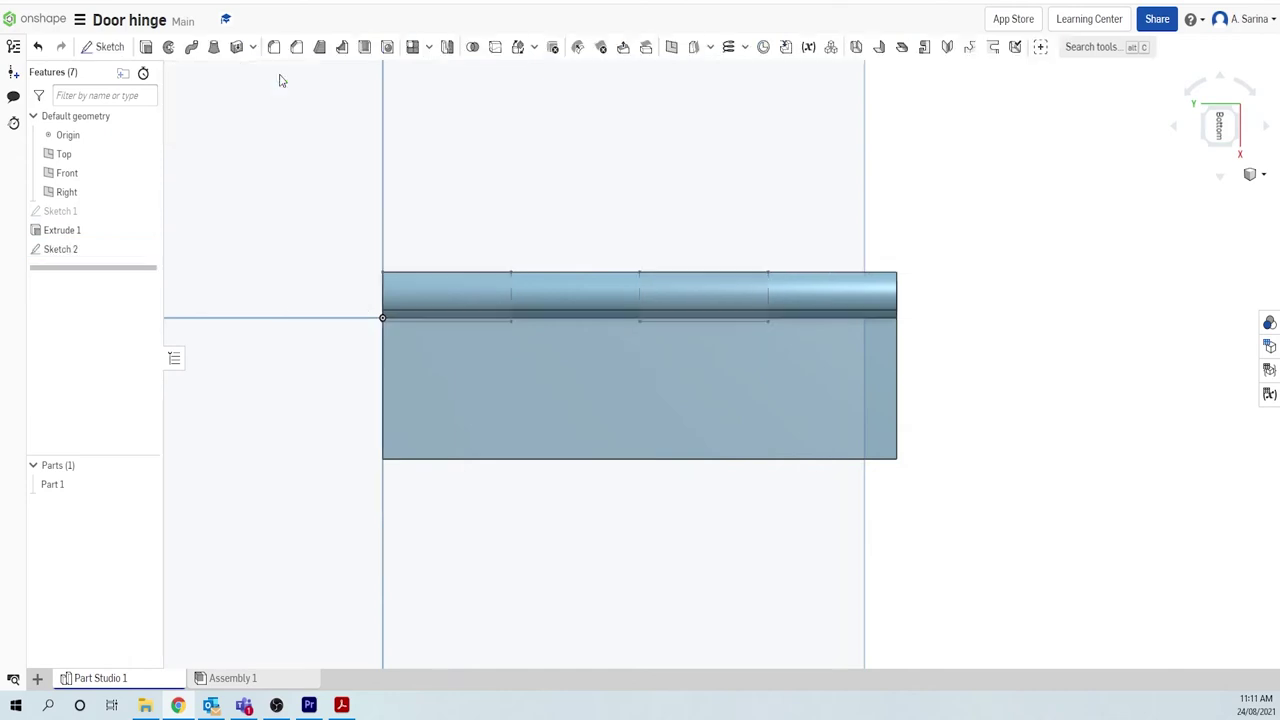
# Step: Cut both sketched rectangles out of the barrel with a Remove extrude set to Through all and Symmetric
pyautogui.moveTo(1037, 286); pyautogui.dragTo(966, 297, button='right')
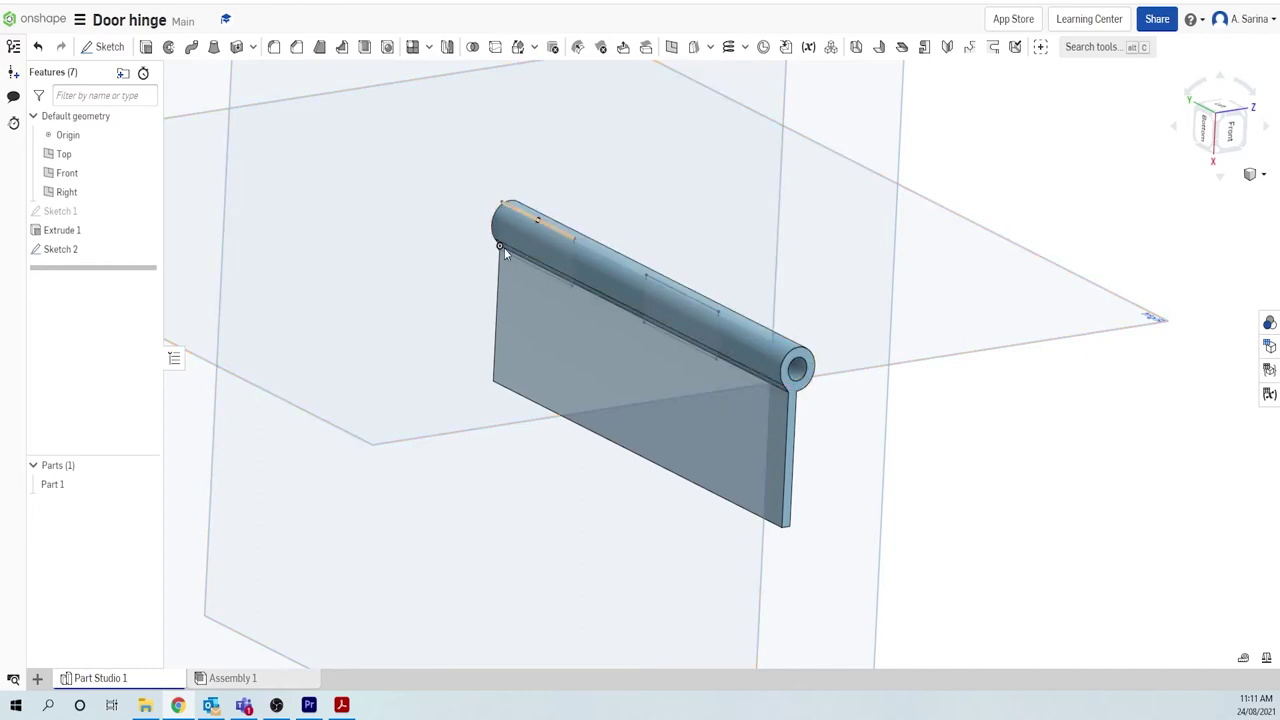
pyautogui.click(145, 47)
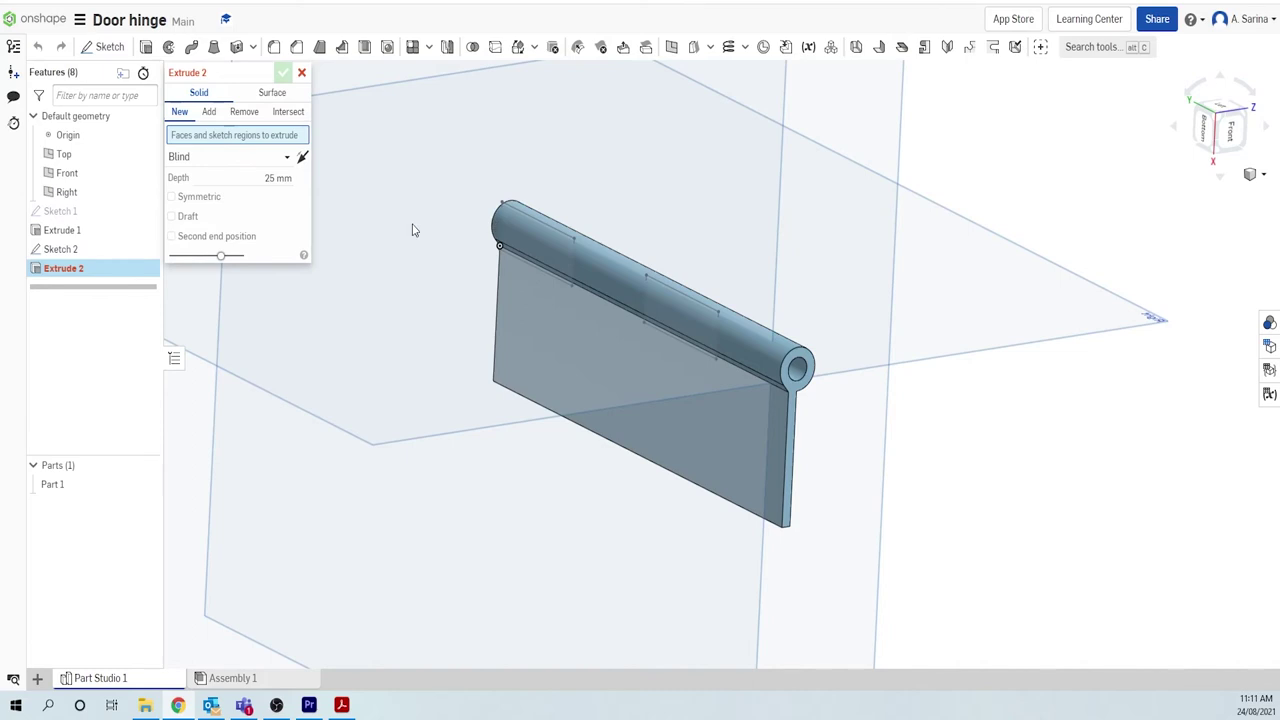
pyautogui.click(76, 251)
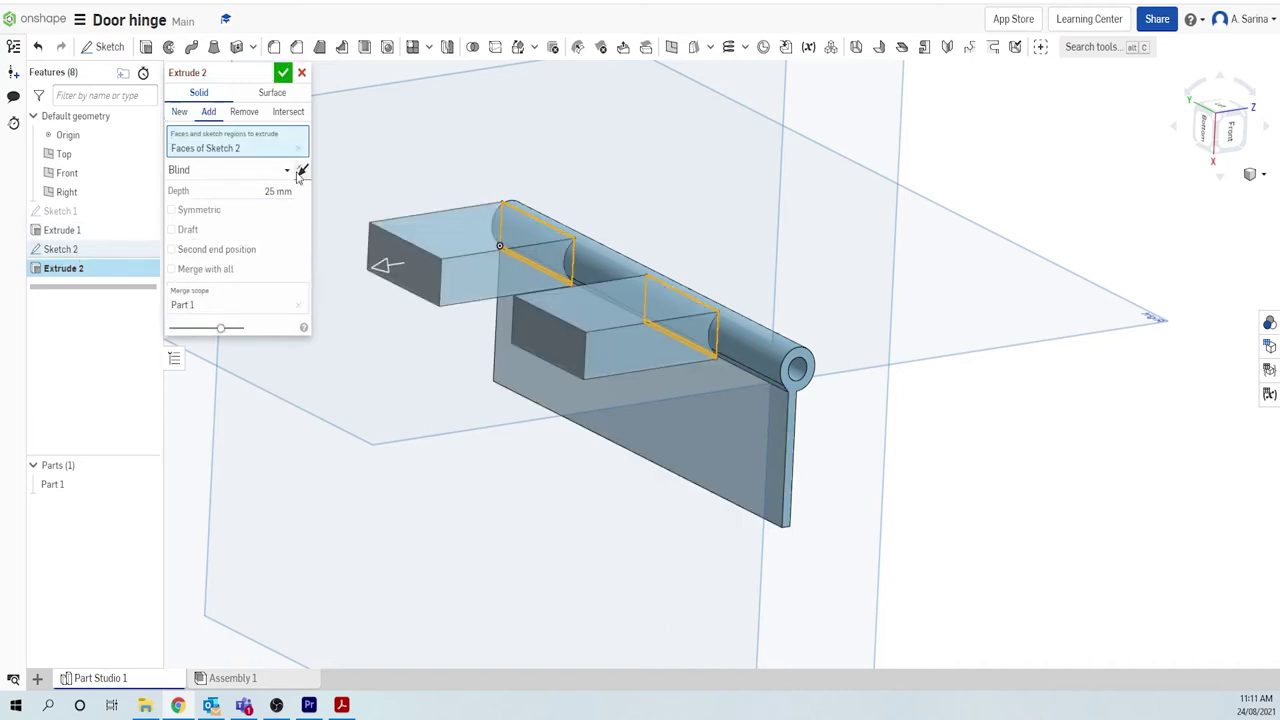
pyautogui.click(243, 112)
pyautogui.click(287, 175)
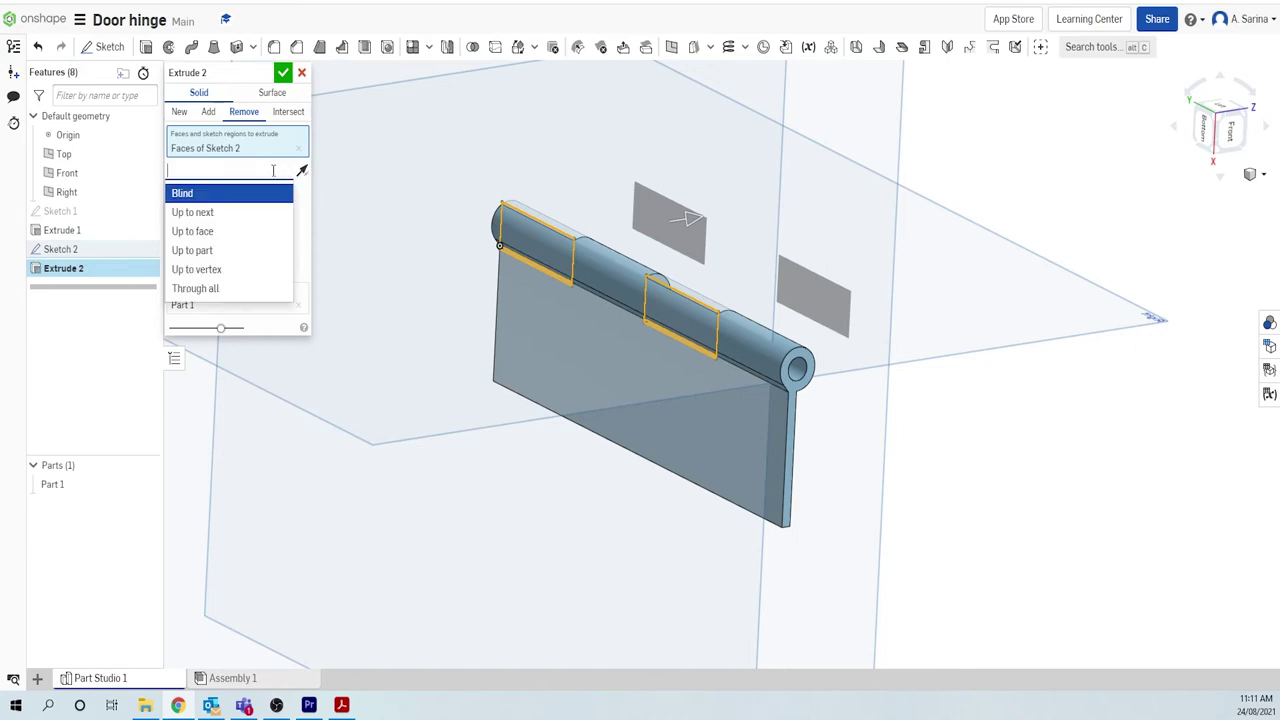
pyautogui.click(212, 288)
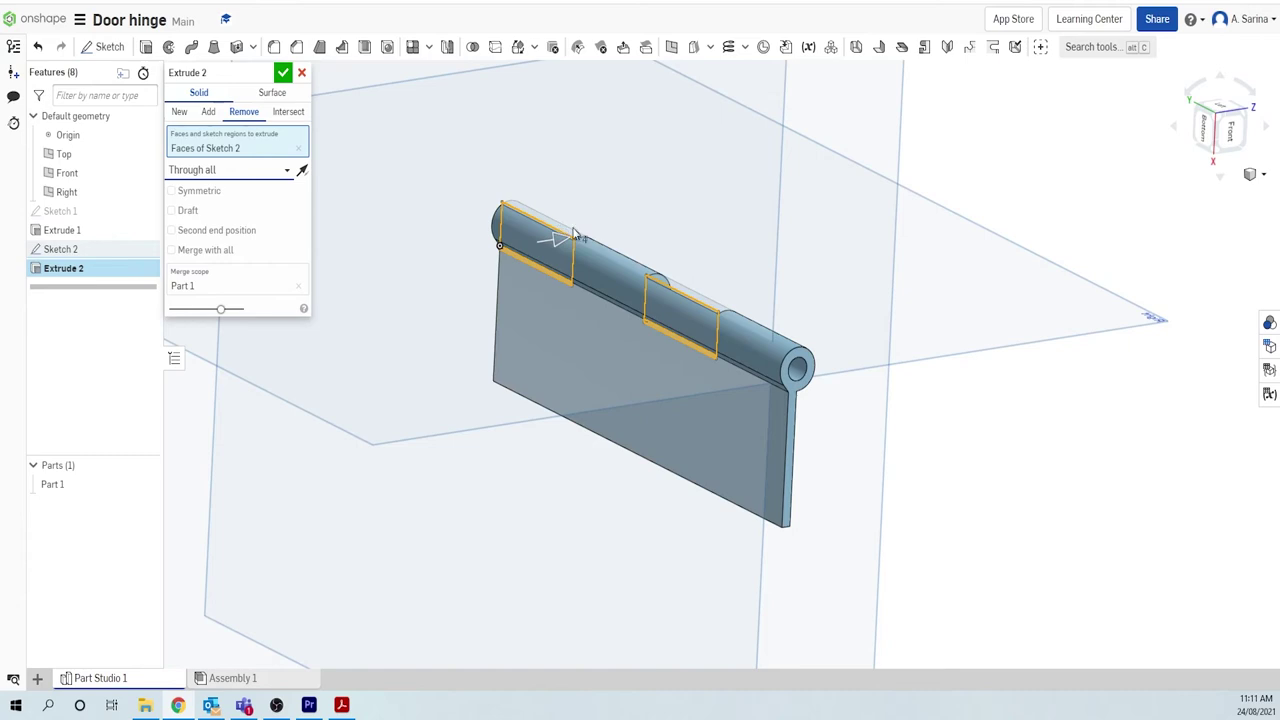
pyautogui.moveTo(888, 429); pyautogui.dragTo(922, 428, button='right')
pyautogui.click(171, 191)
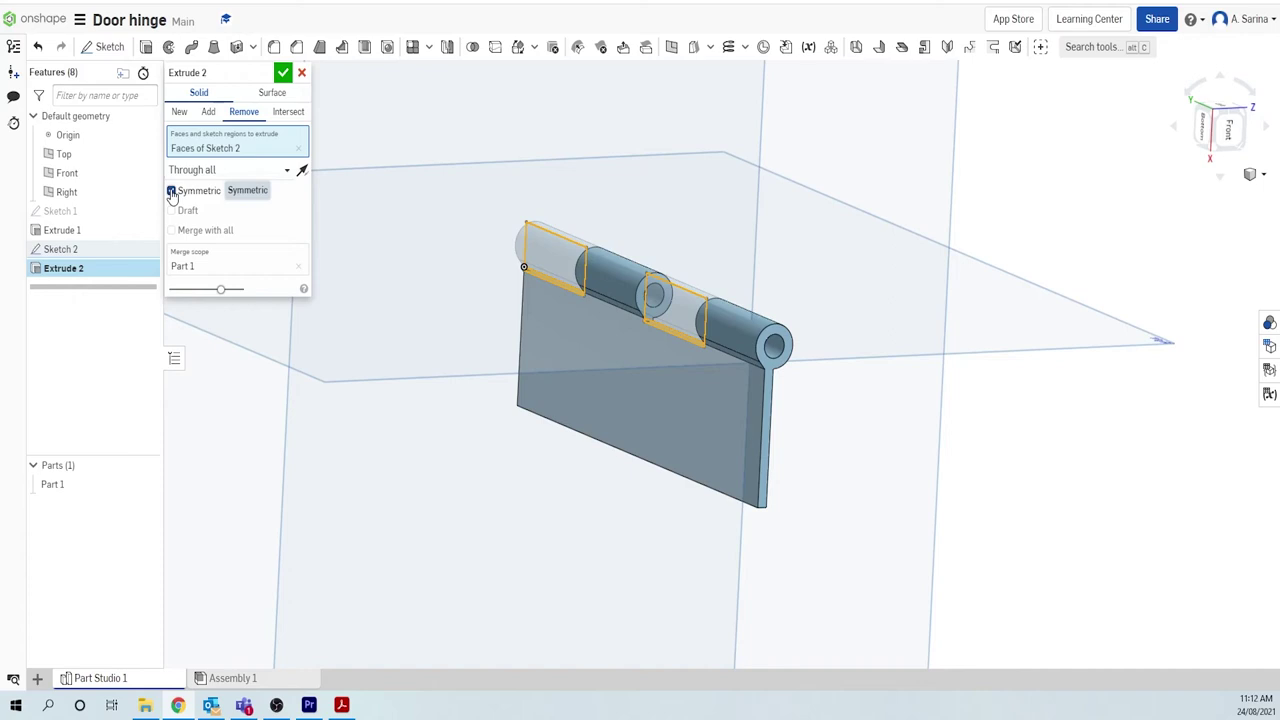
pyautogui.click(284, 74)
# Step: Start a new sketch on the plate's large flat face on the Top view side, viewed straight on
pyautogui.moveTo(900, 423); pyautogui.dragTo(1009, 426, button='right')
pyautogui.scroll(2, 1111, 474)
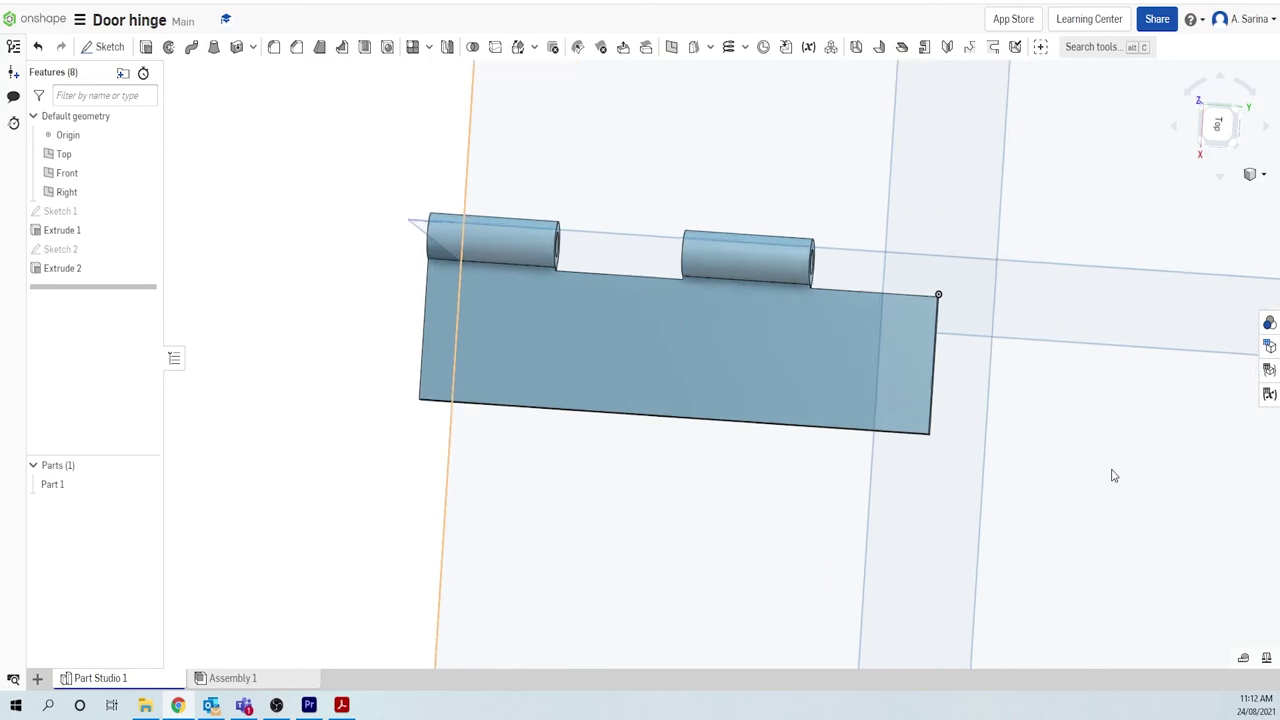
pyautogui.scroll(-1, 1111, 474)
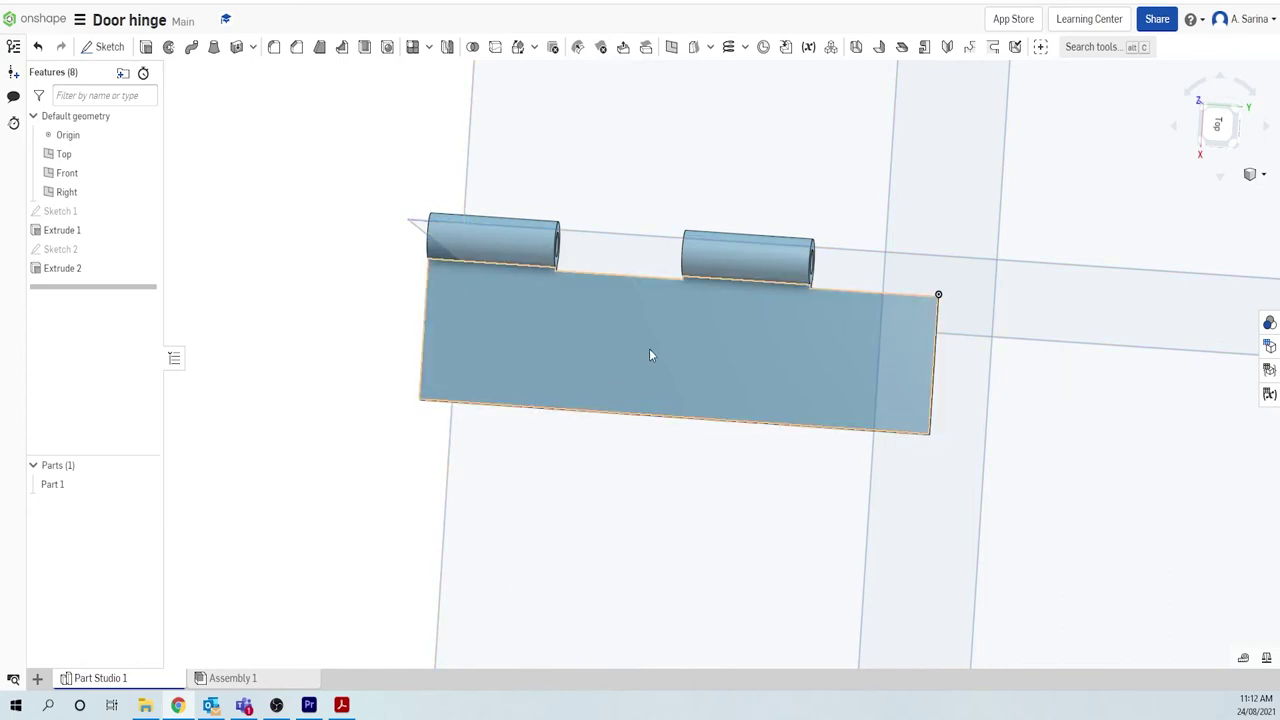
pyautogui.click(675, 350)
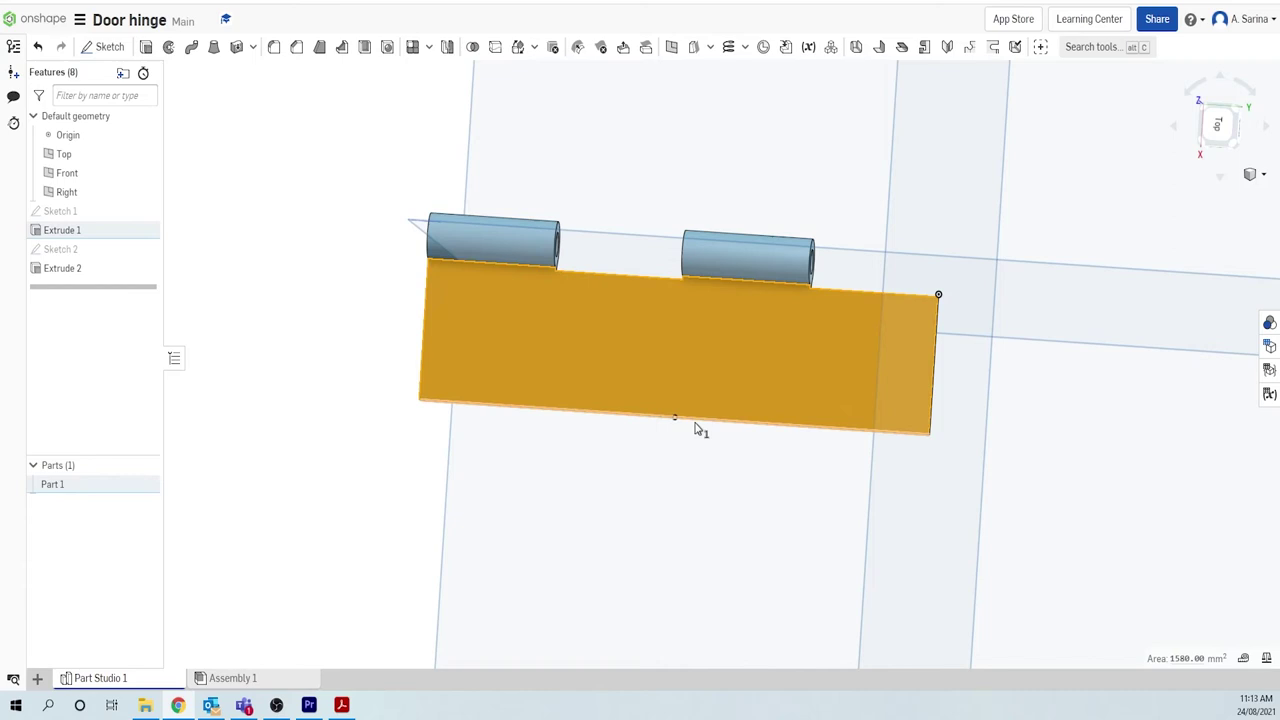
pyautogui.press('n')
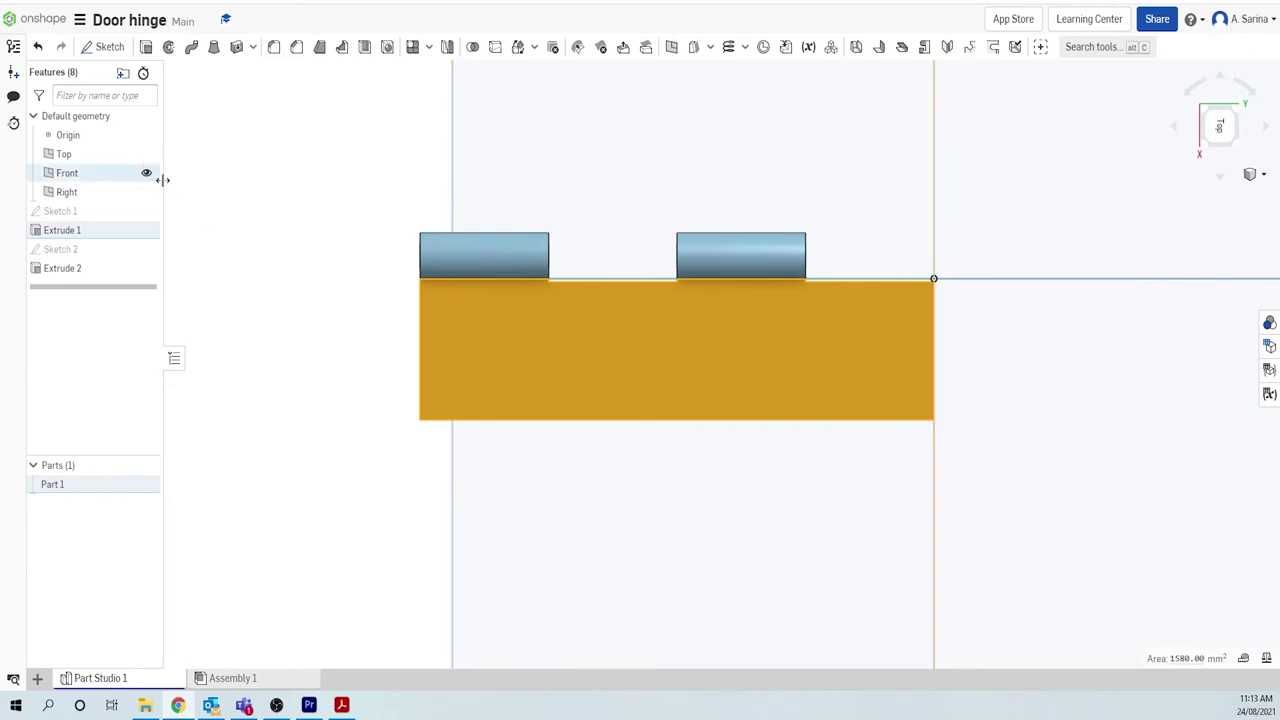
pyautogui.click(105, 47)
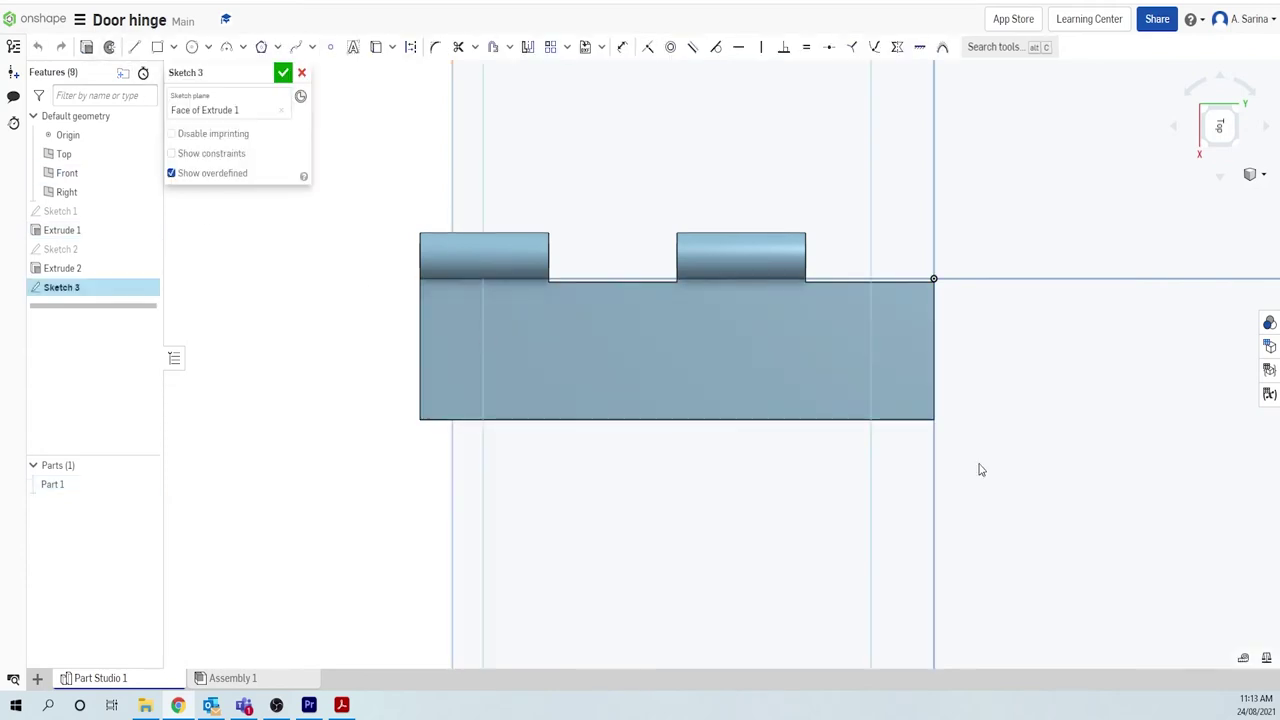
# Step: Draw a 5 mm diameter circle near the plate's lower left corner
pyautogui.scroll(1, 977, 469)
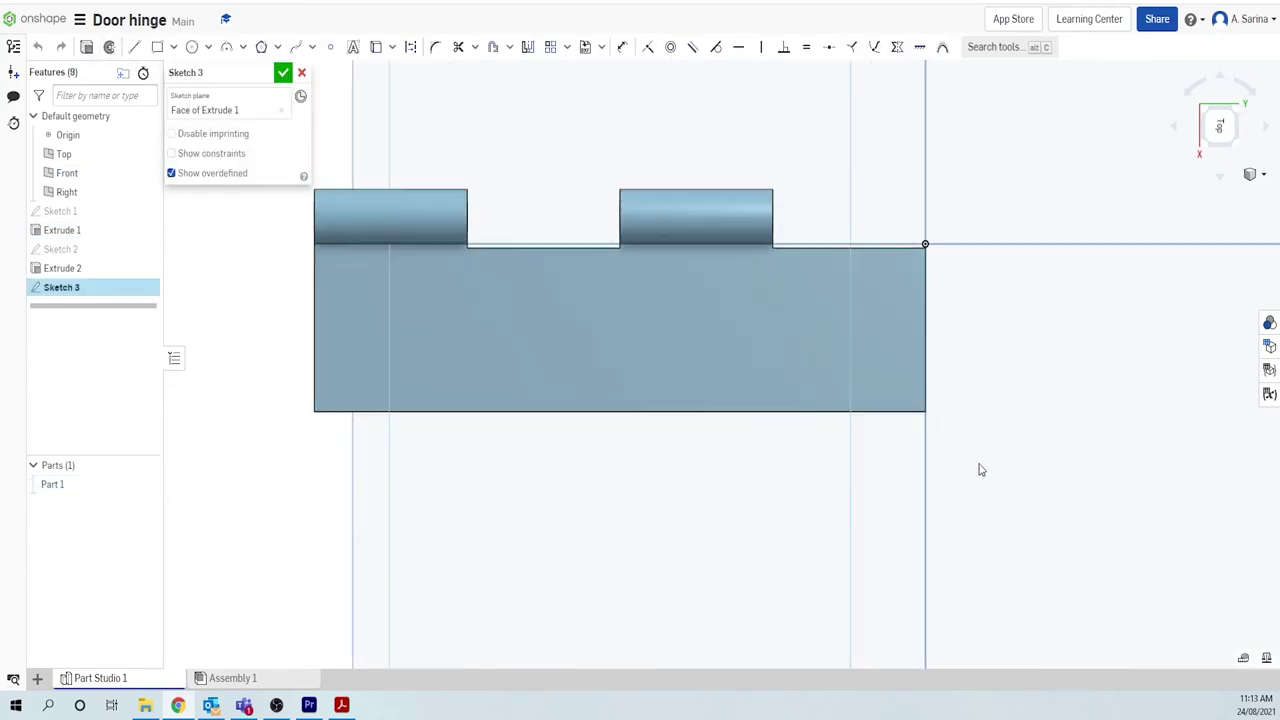
pyautogui.click(192, 47)
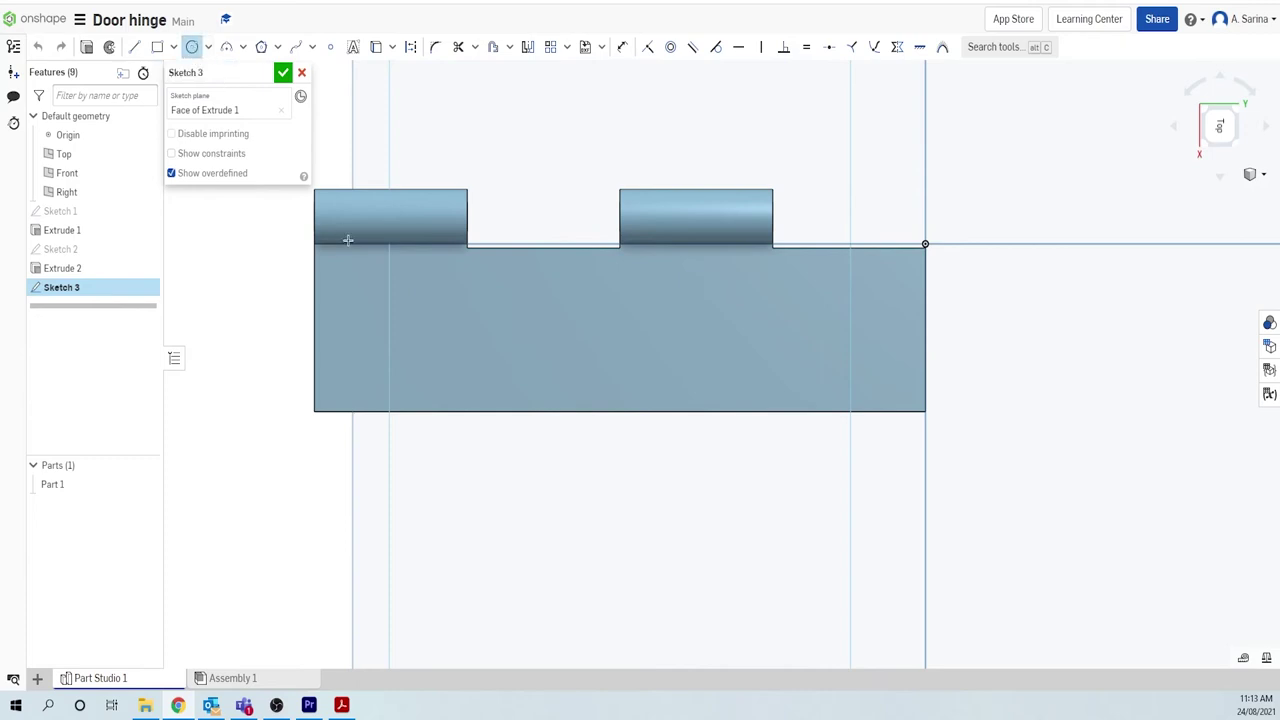
pyautogui.click(406, 380)
pyautogui.click(431, 365)
pyautogui.write('5')
pyautogui.press('Return')
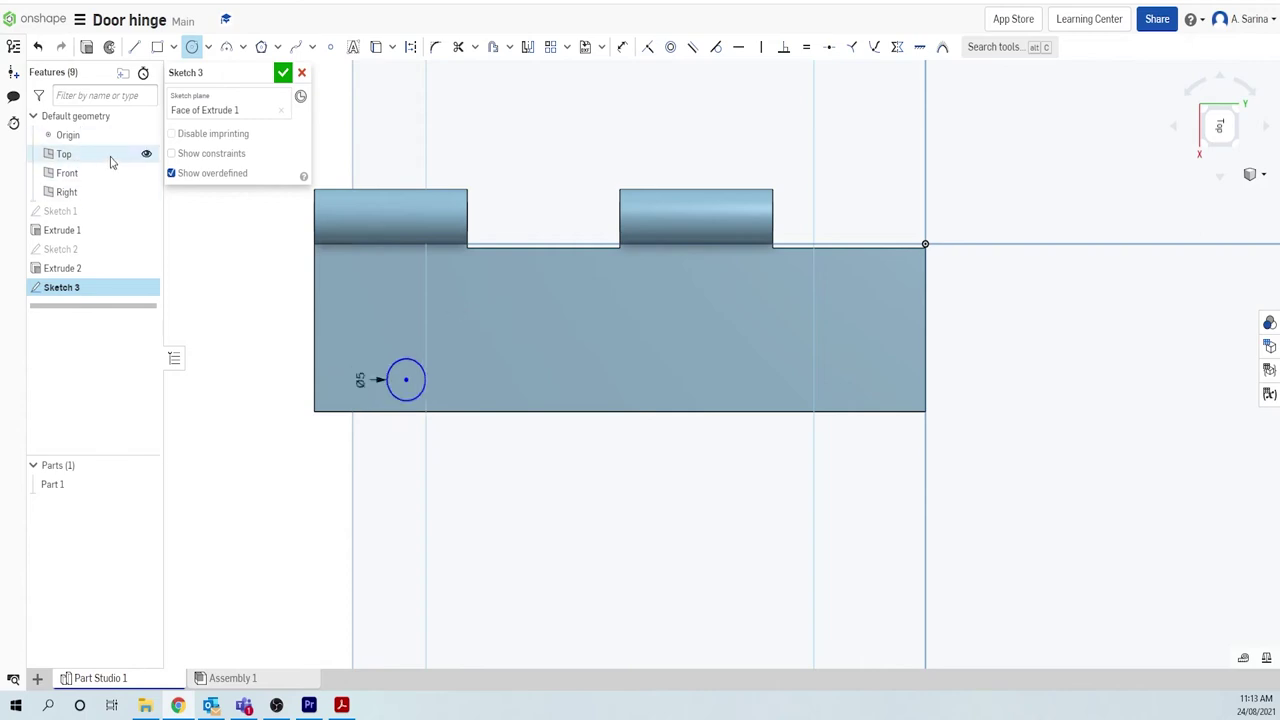
pyautogui.click(622, 47)
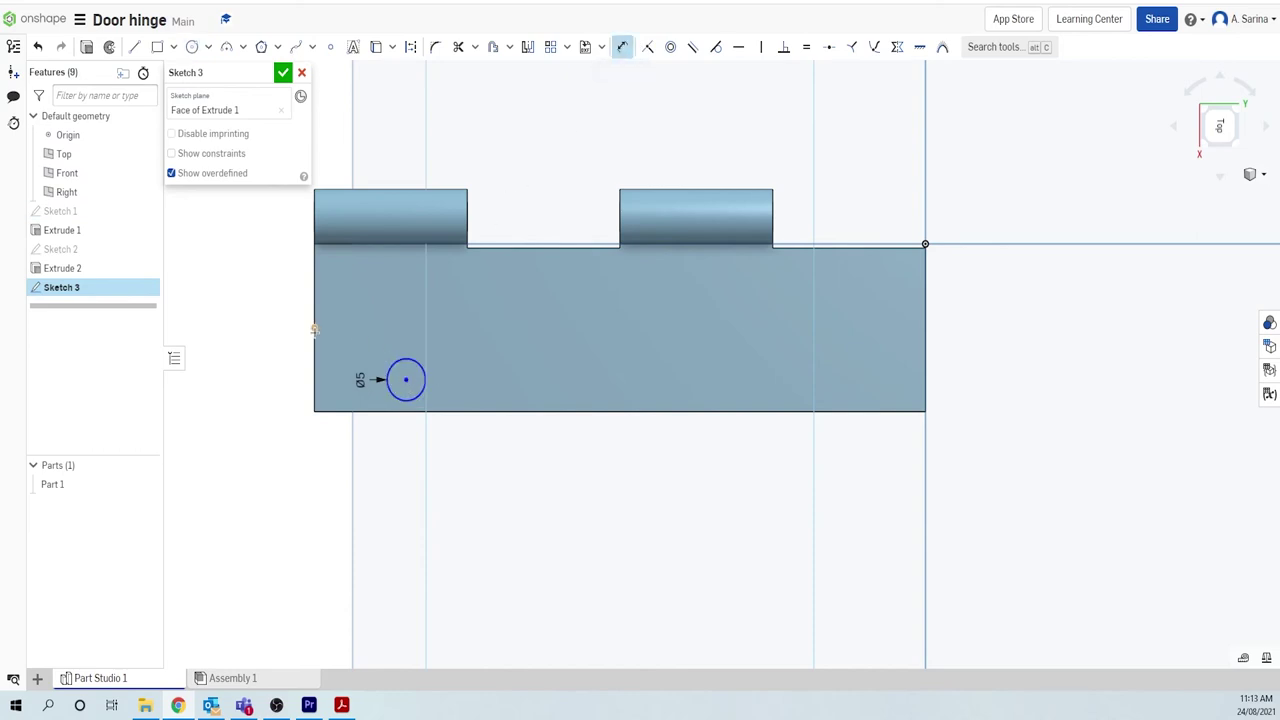
pyautogui.click(315, 328)
pyautogui.press('Escape')
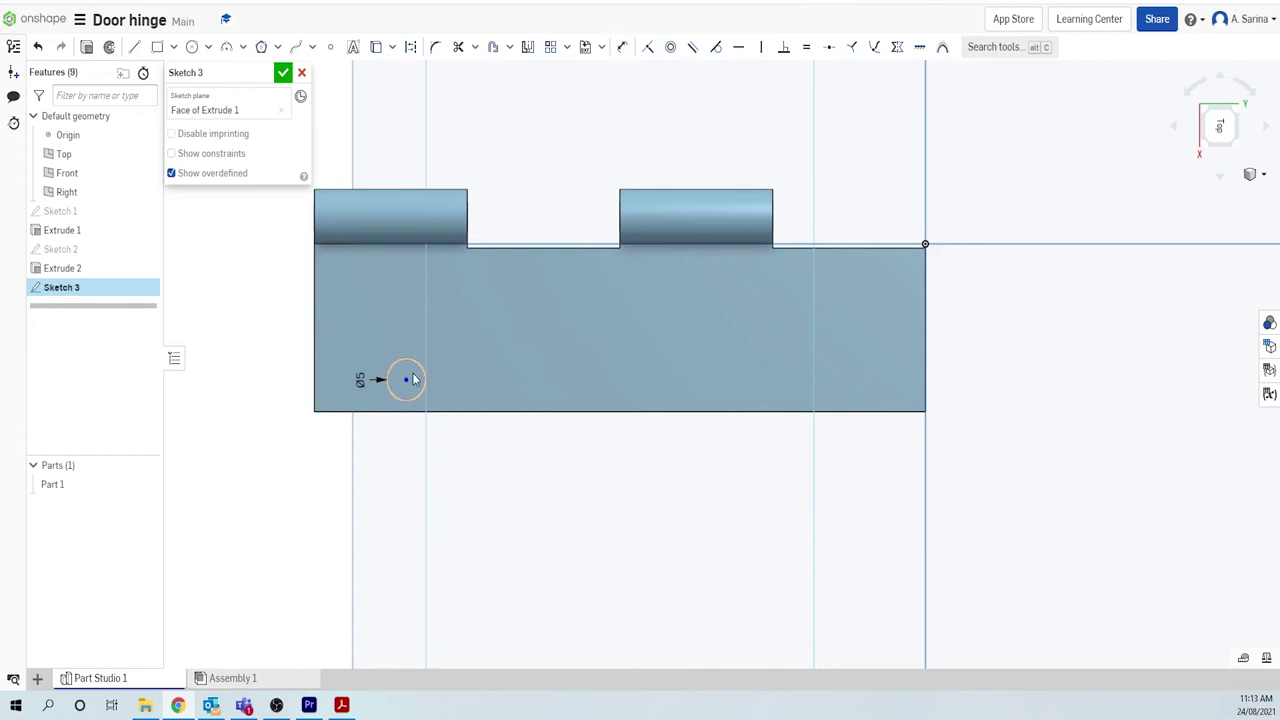
# Step: Dimension the circle's center horizontally at 16 mm from the plate's left end edge
pyautogui.press('d')
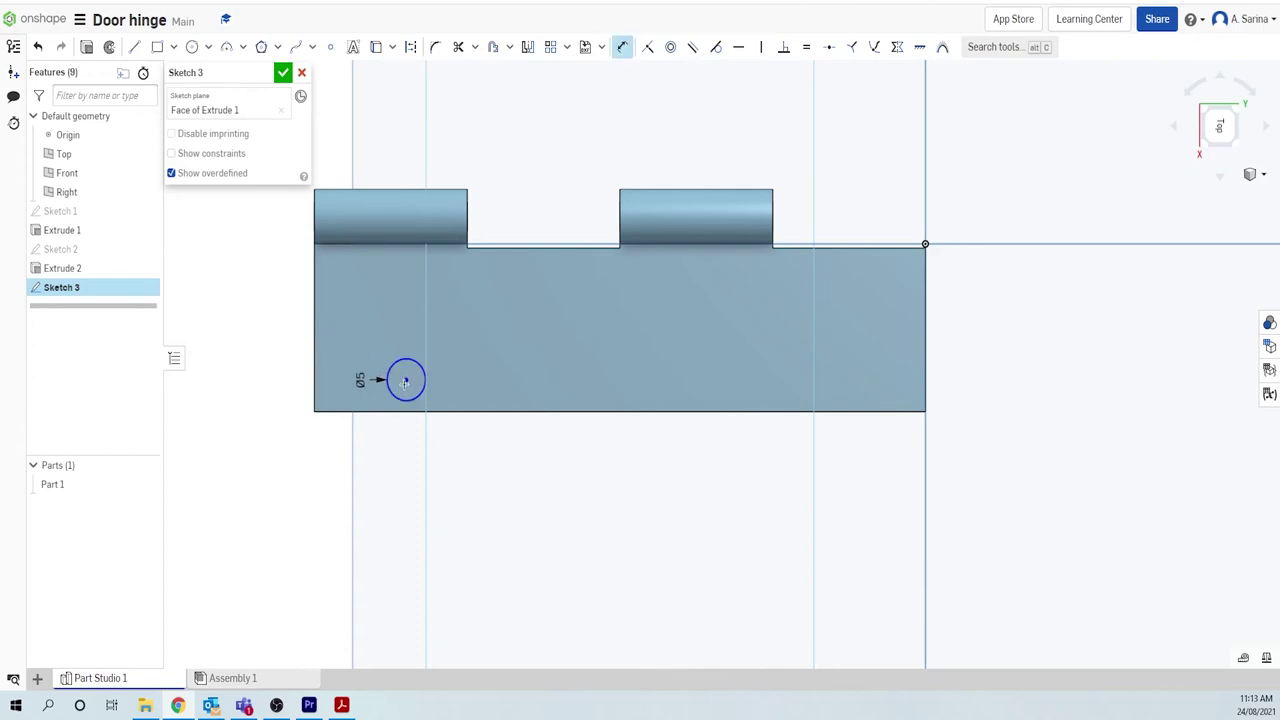
pyautogui.click(314, 385)
pyautogui.click(350, 503)
pyautogui.write('1')
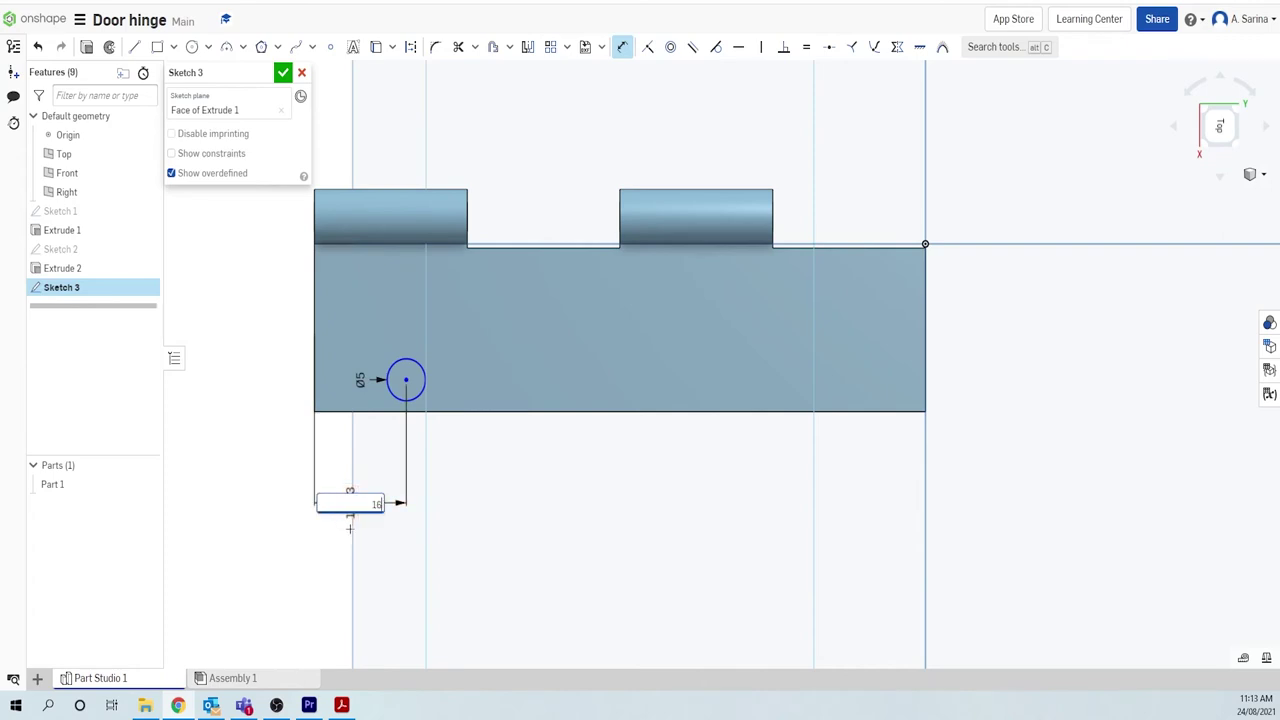
pyautogui.write('6')
pyautogui.press('Return')
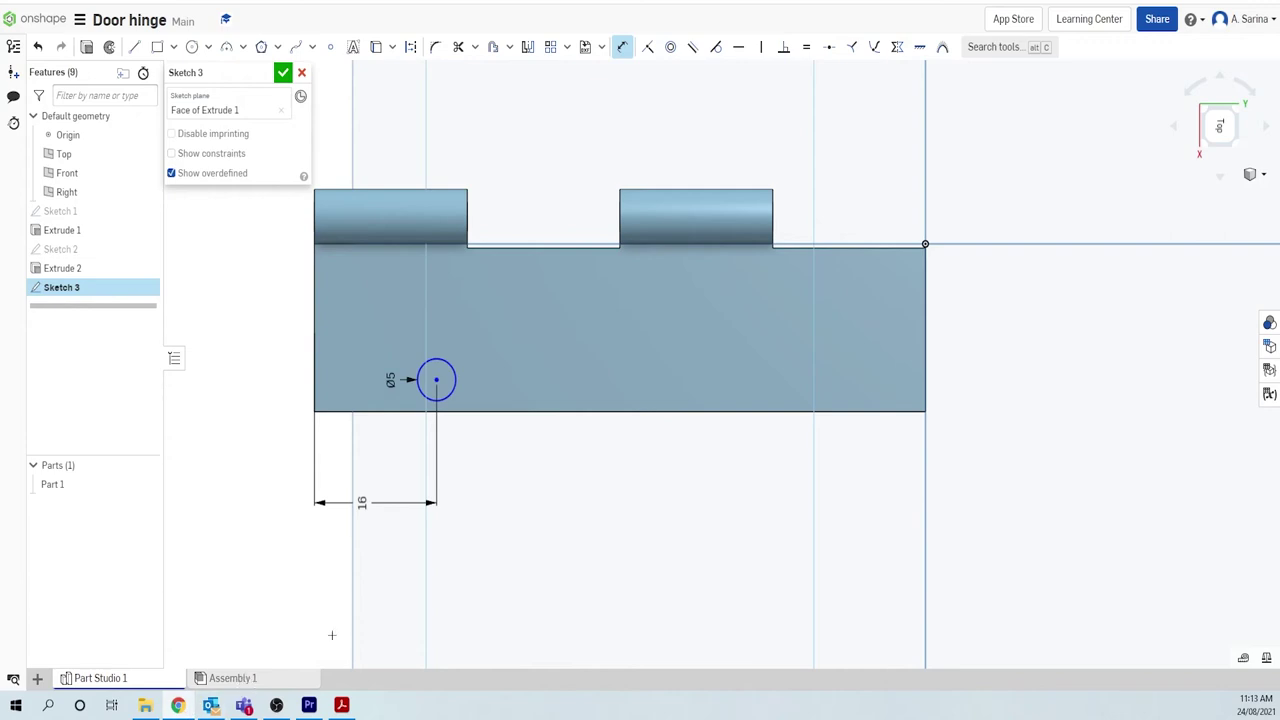
# Step: Dimension the circle's center vertically at 6 mm from the plate's lower long edge
pyautogui.click(447, 410)
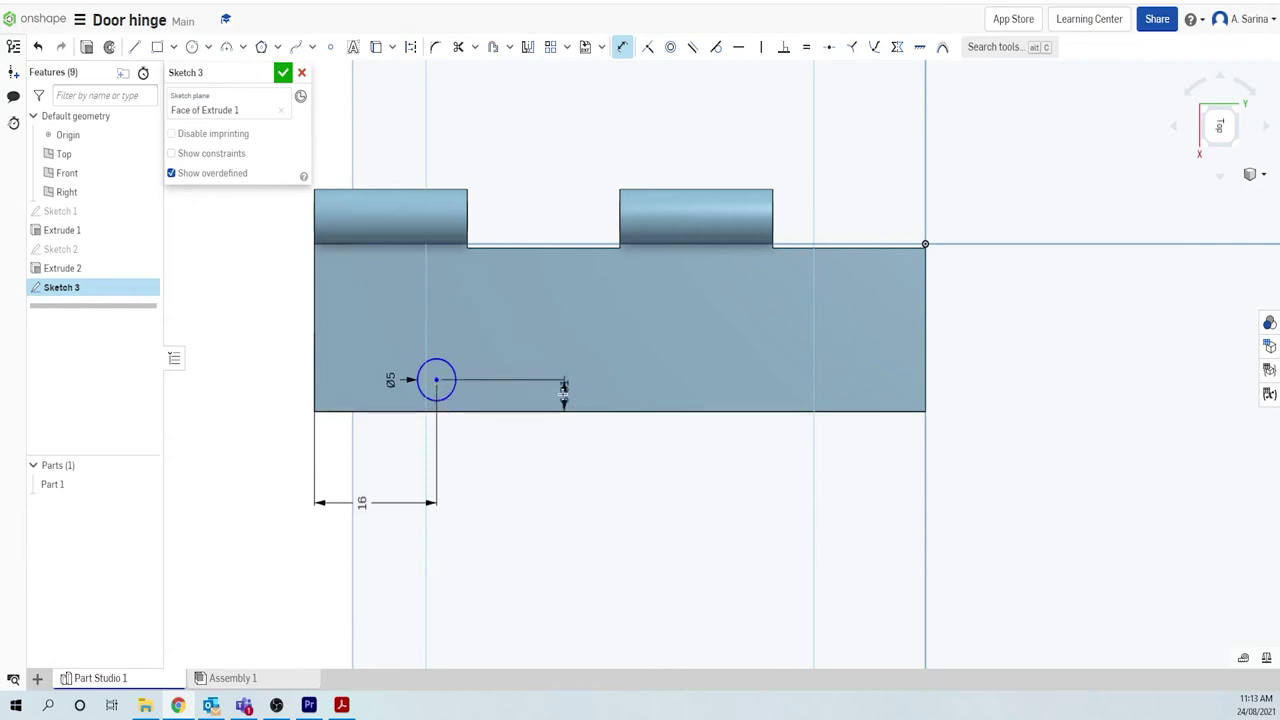
pyautogui.click(562, 393)
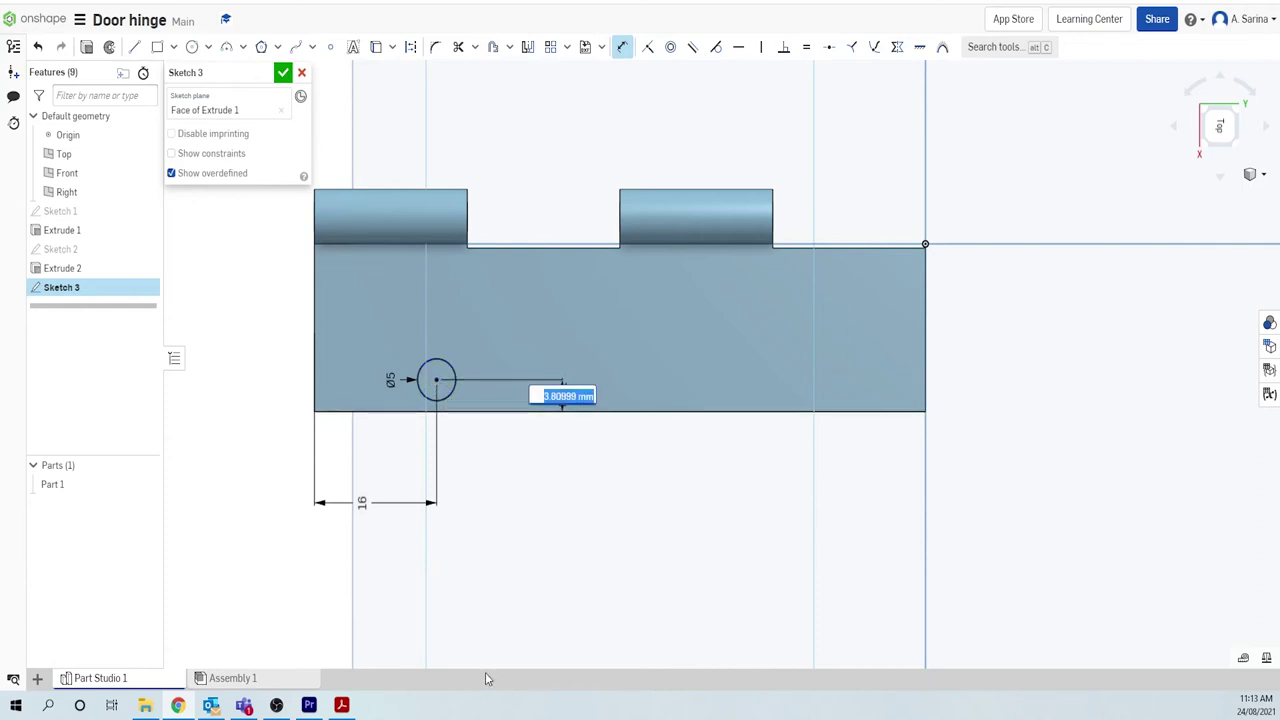
pyautogui.write('6')
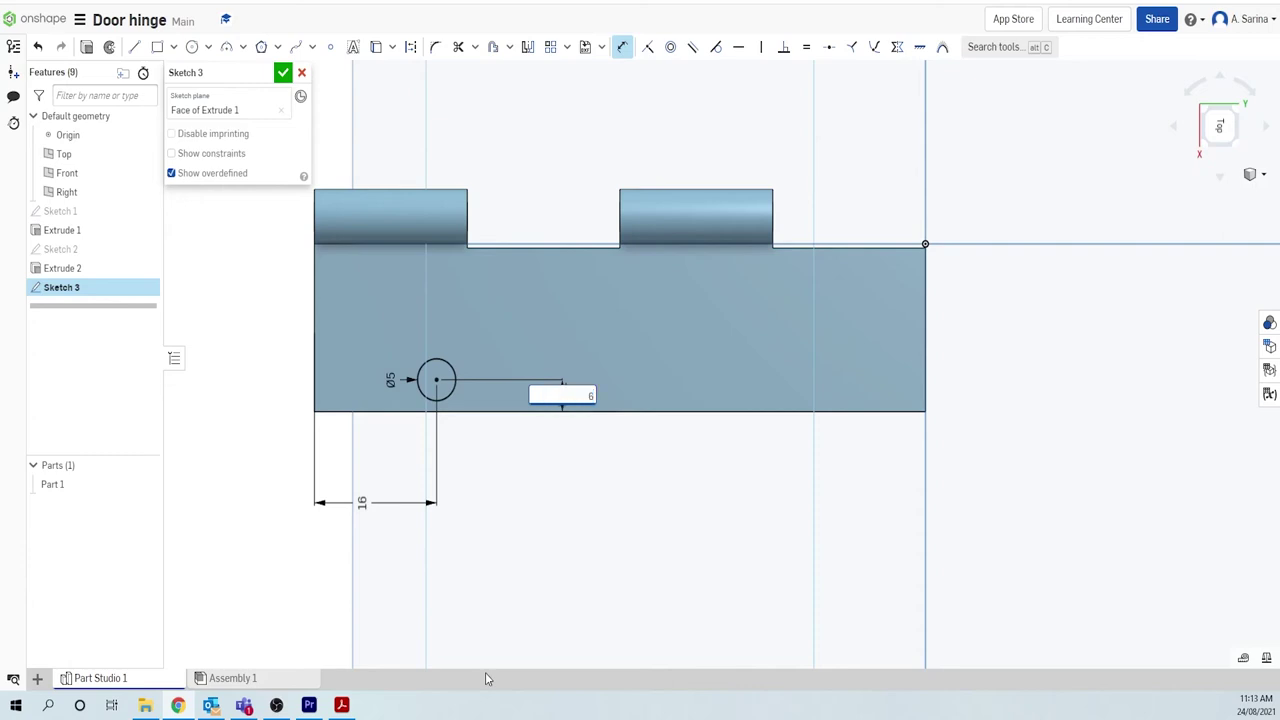
pyautogui.press('Return')
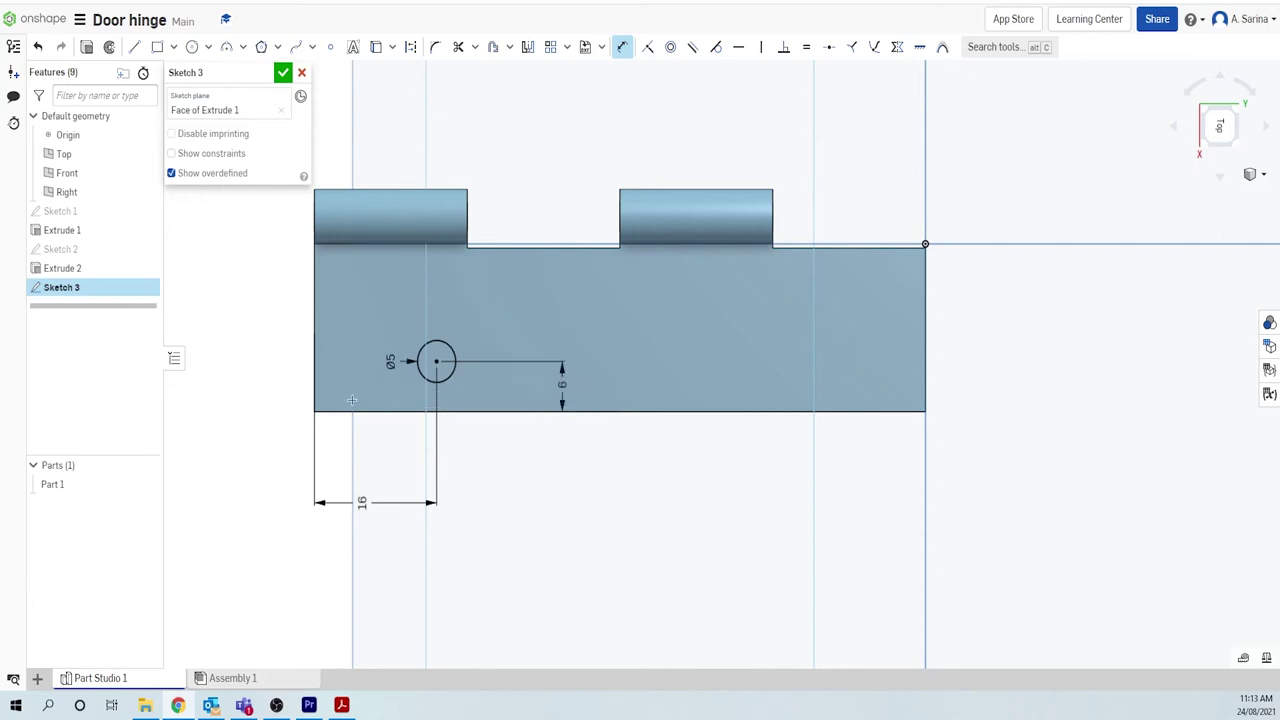
# Step: Draw a second 5 mm diameter circle in the lower right part of the plate
pyautogui.click(191, 48)
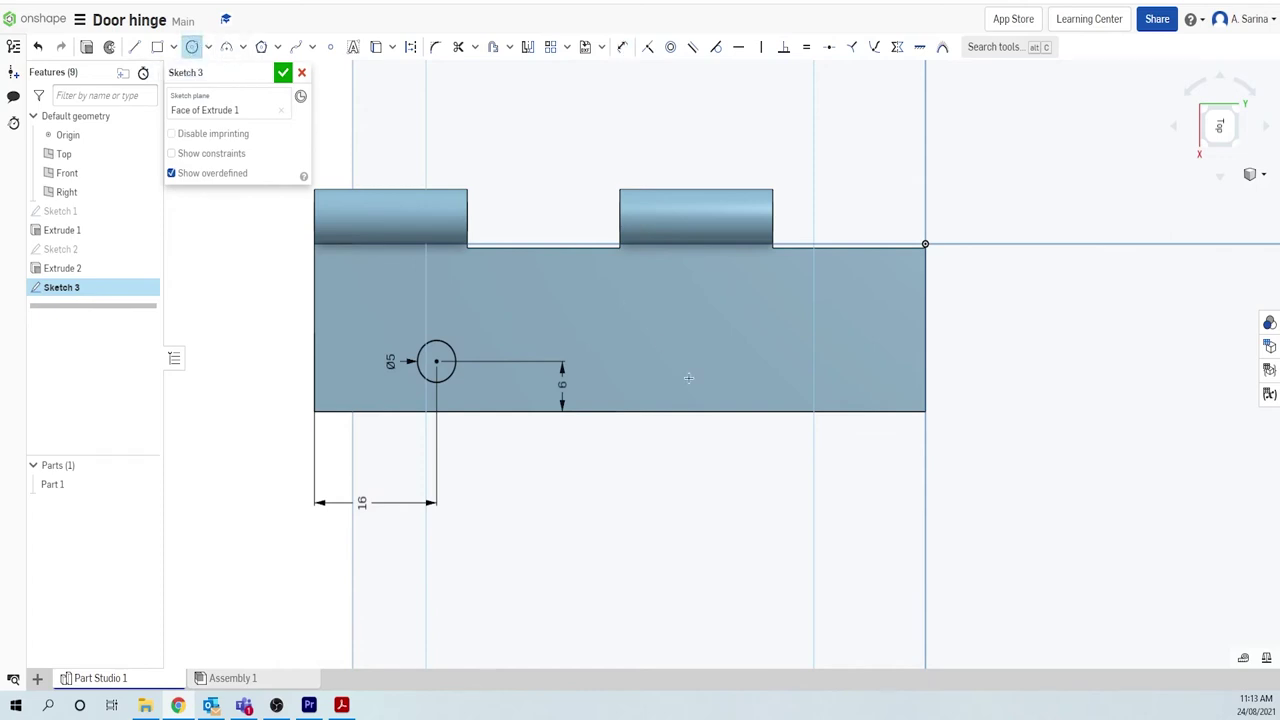
pyautogui.click(770, 361)
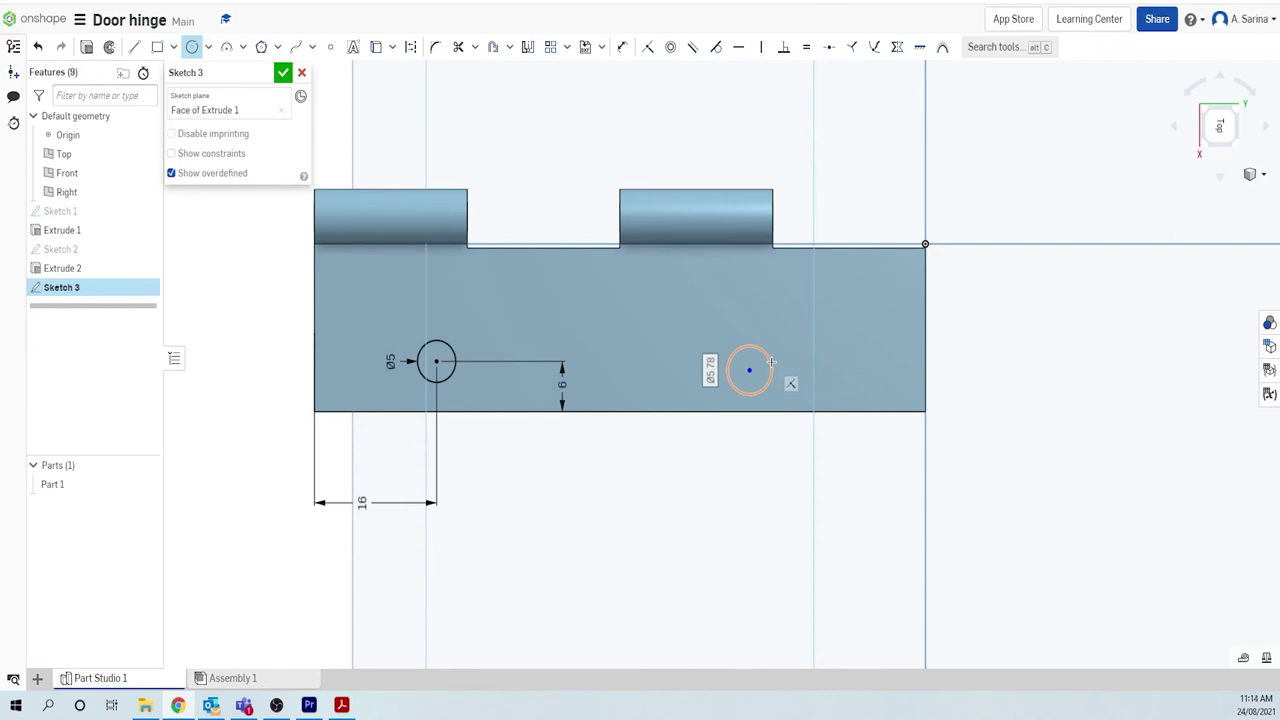
pyautogui.write('5')
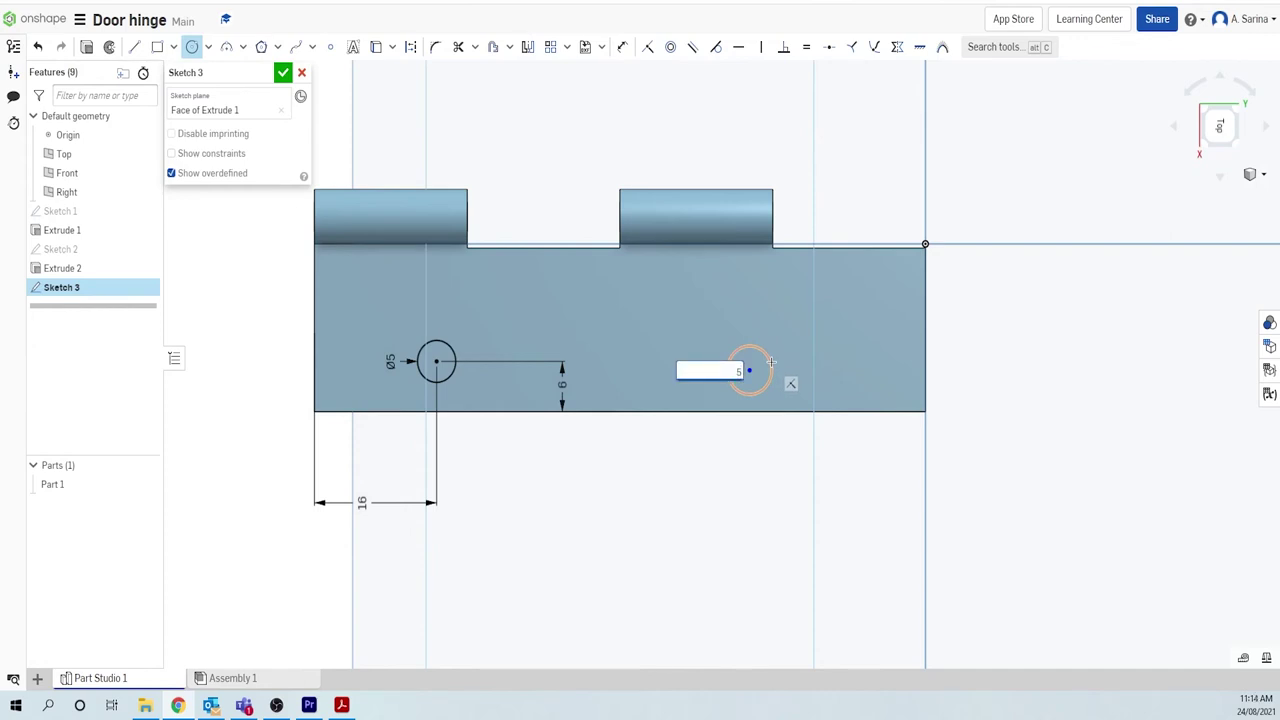
pyautogui.press('Return')
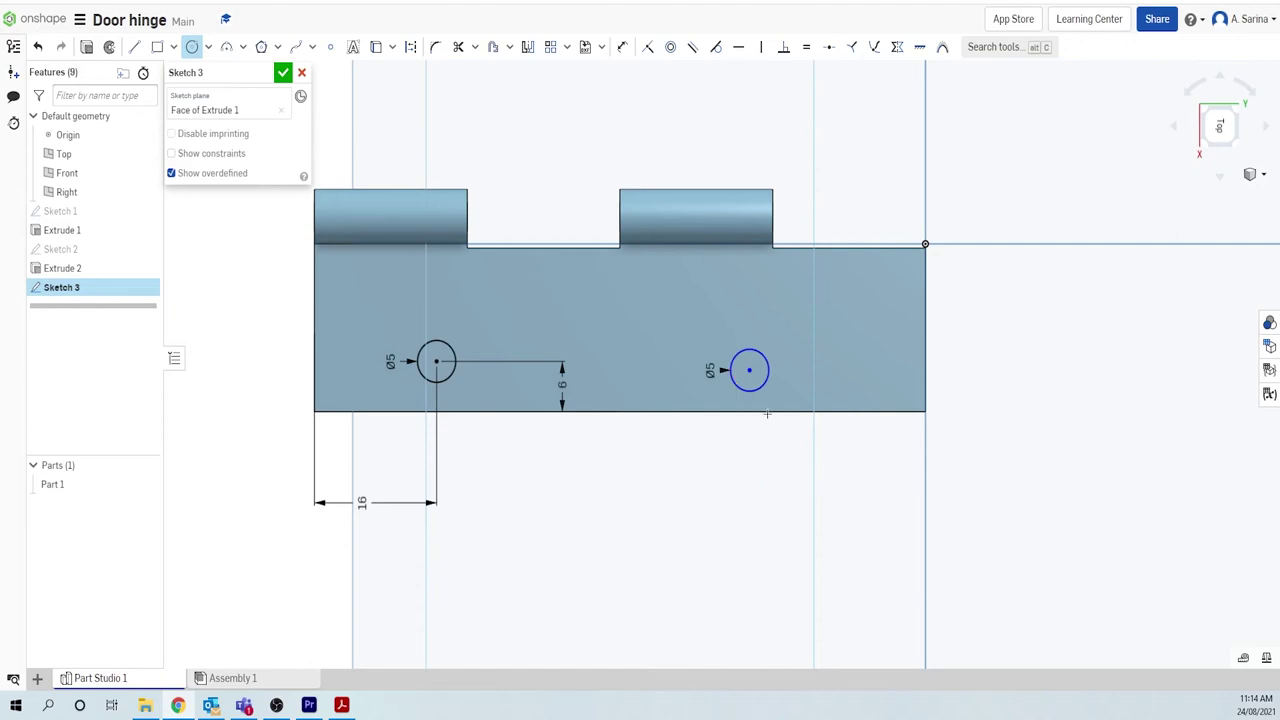
# Step: Dimension the second circle's center at 32 mm from the plate's right end edge and 6 mm from its lower long edge
pyautogui.press('d')
pyautogui.click(749, 370)
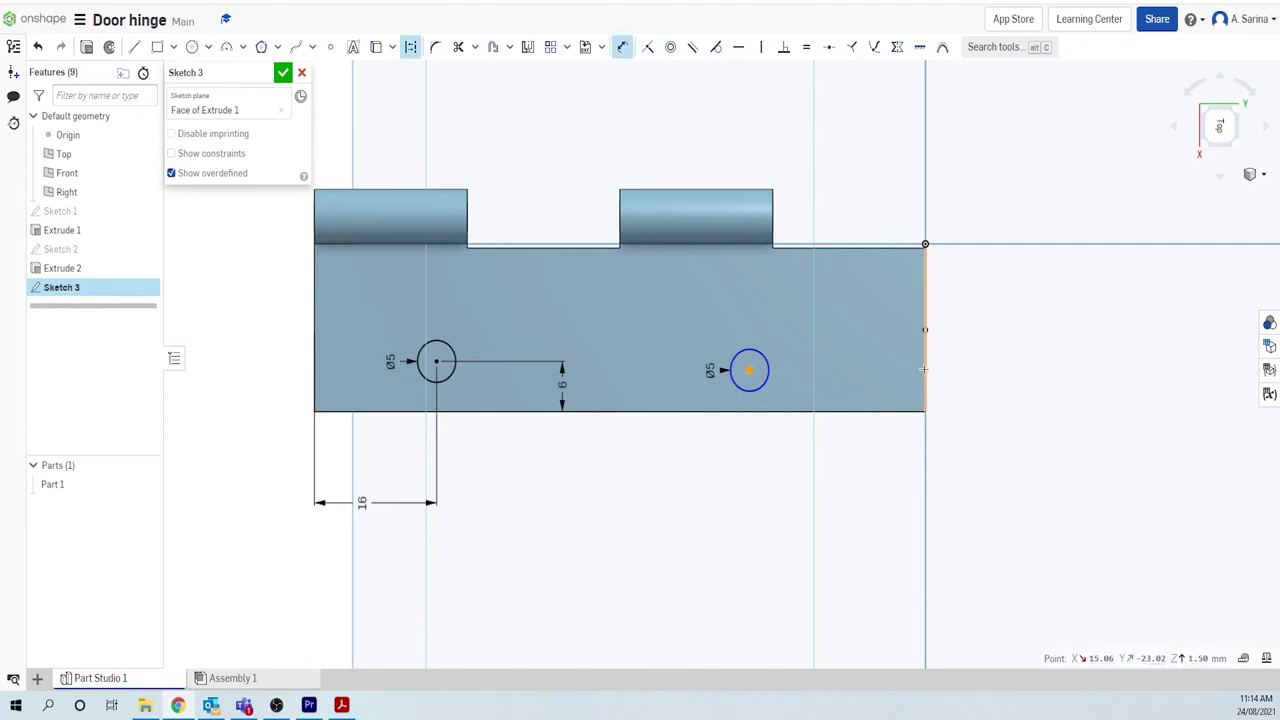
pyautogui.click(923, 369)
pyautogui.click(868, 488)
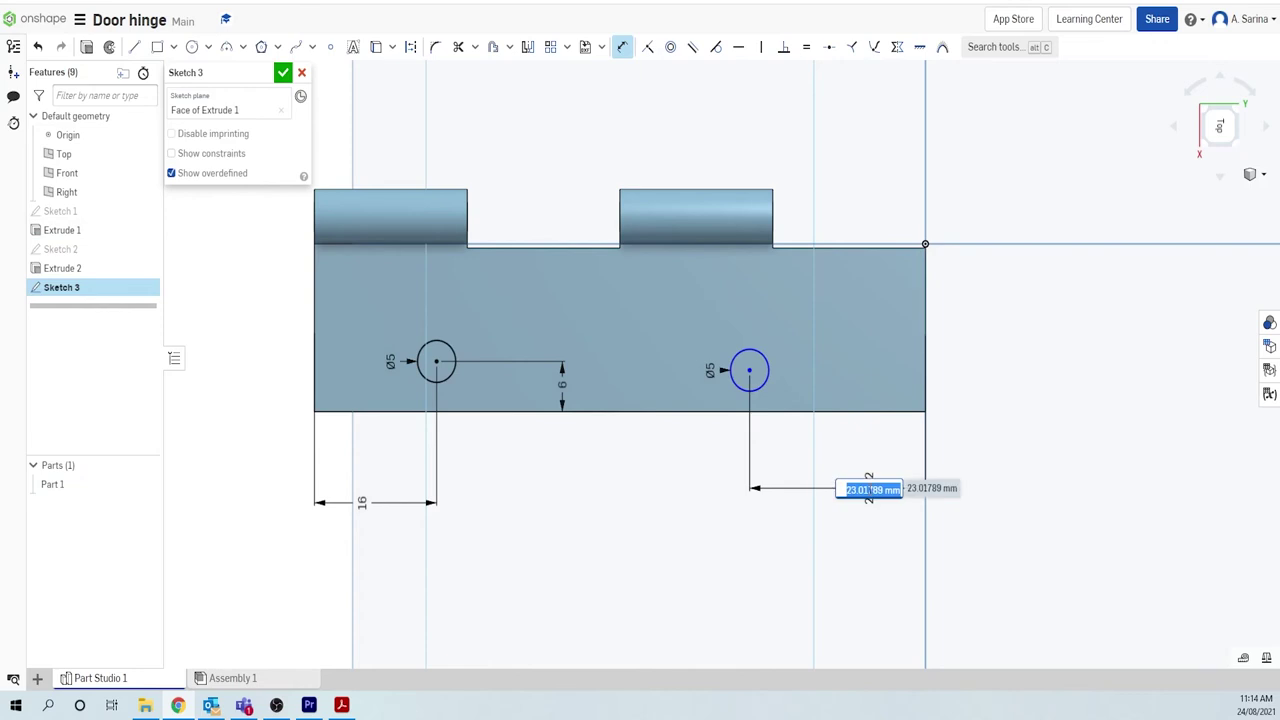
pyautogui.write('32')
pyautogui.press('Return')
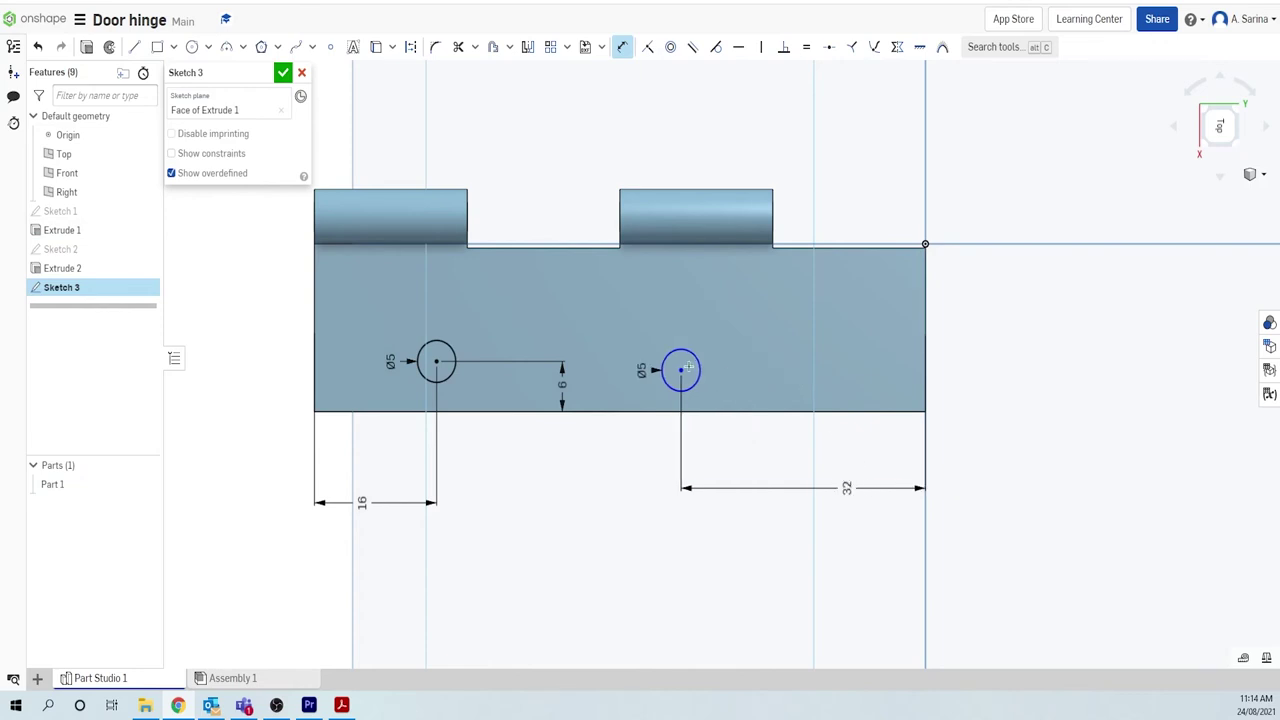
pyautogui.click(690, 411)
pyautogui.click(1019, 400)
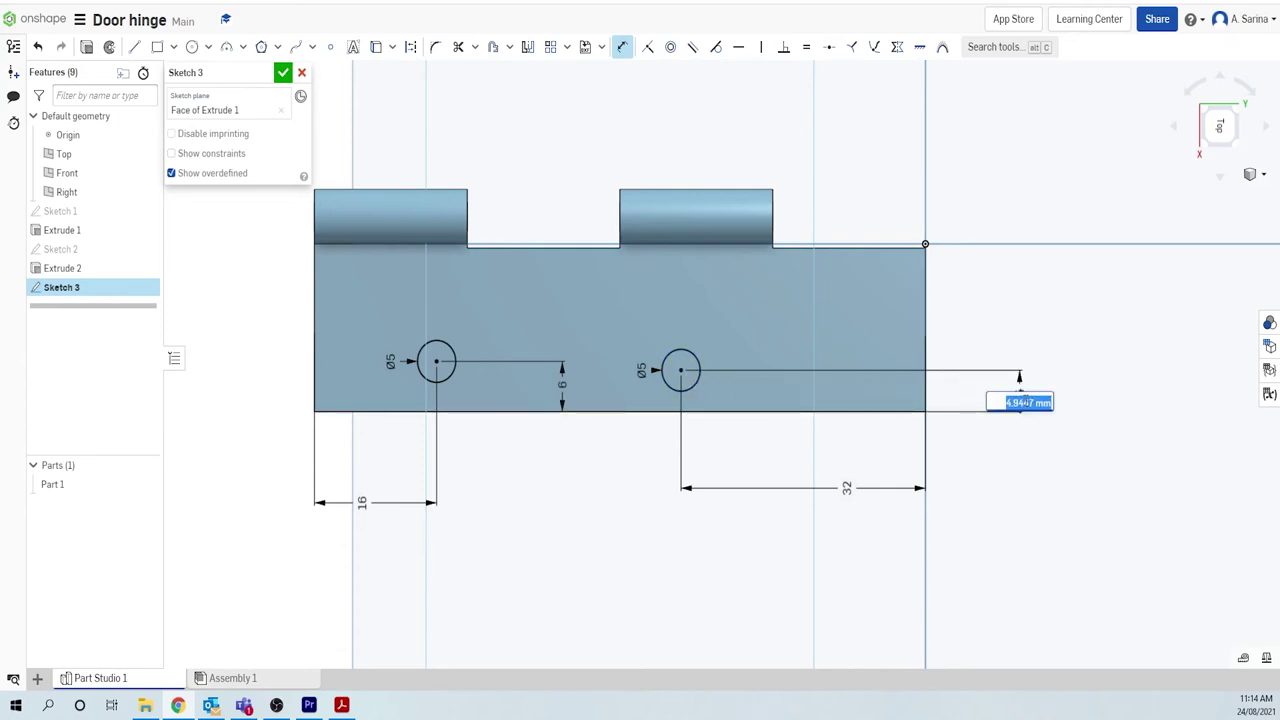
pyautogui.write('6')
pyautogui.press('Return')
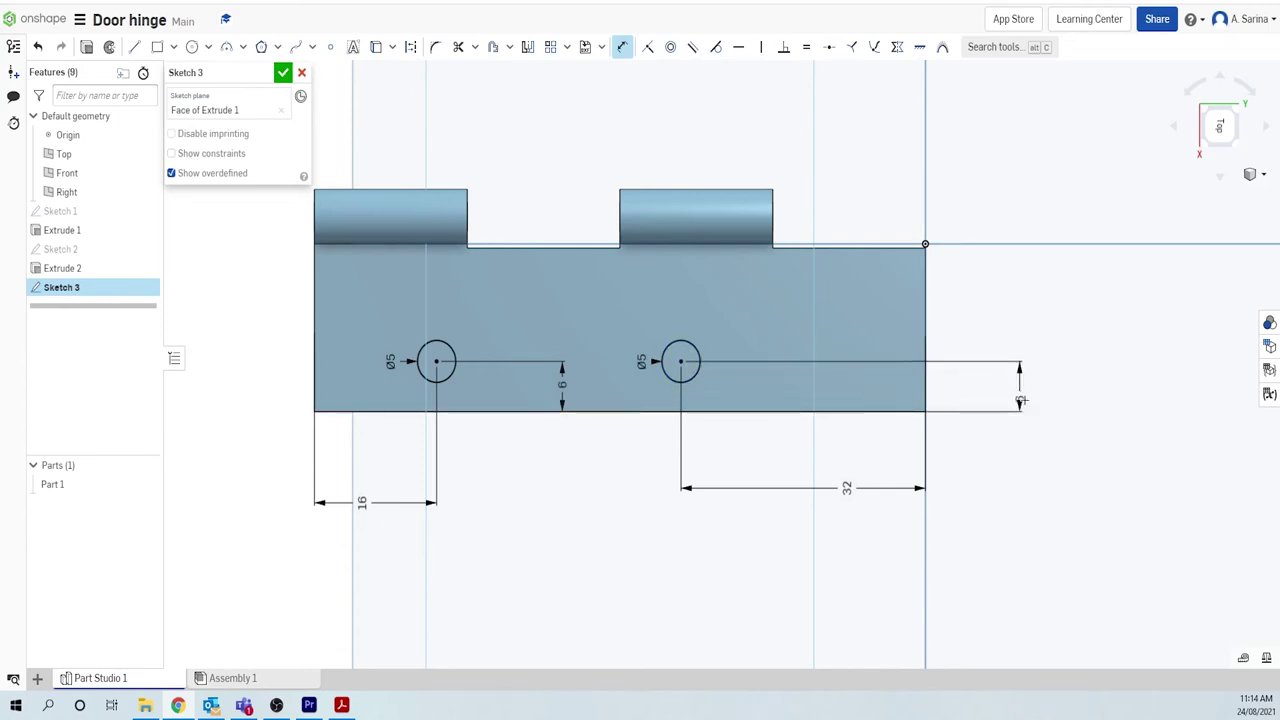
# Step: Draw a third 5 mm diameter circle in the upper part of the plate, between the two existing circles
pyautogui.press('c')
pyautogui.click(559, 317)
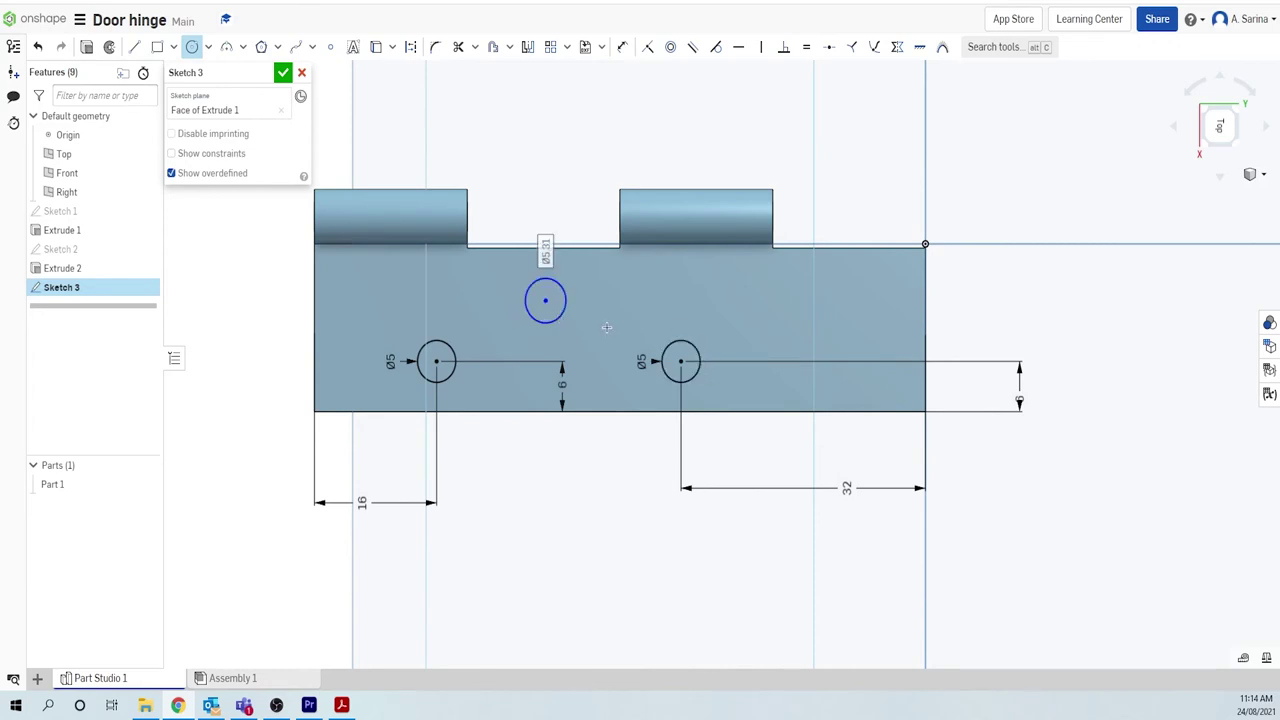
pyautogui.write('5')
pyautogui.press('Return')
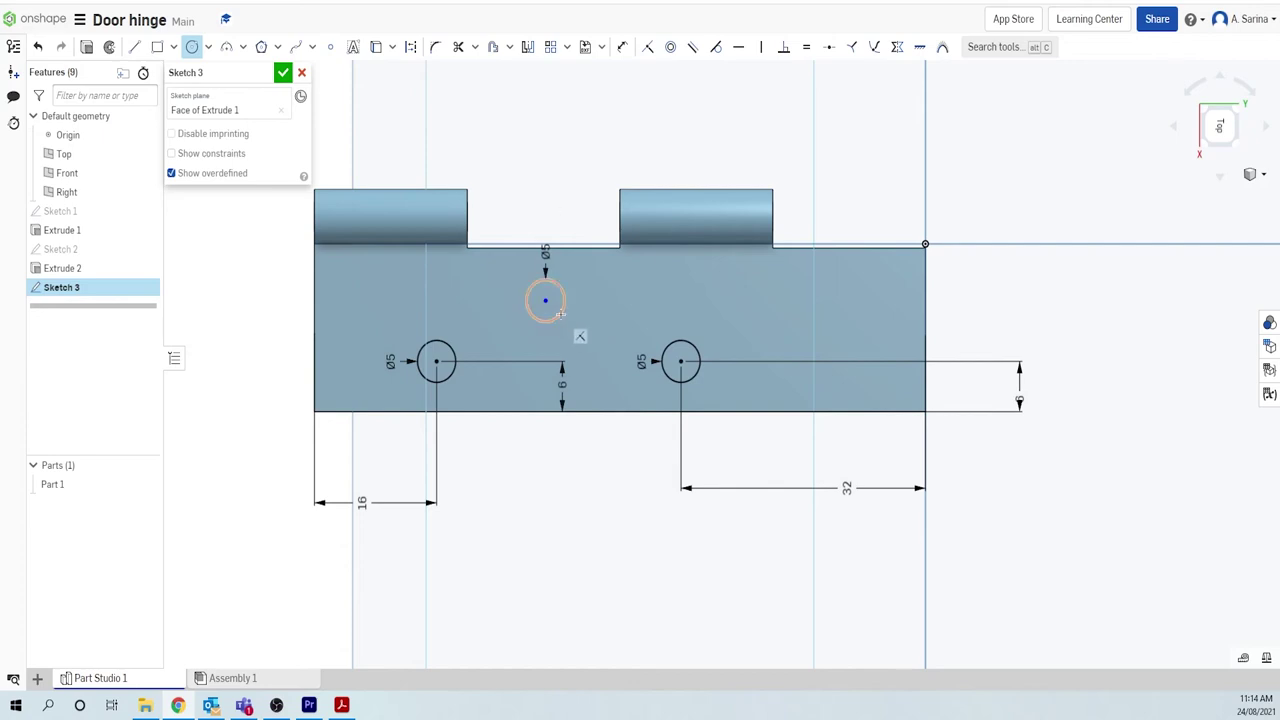
# Step: Dimension the third circle's center at 32 mm from the plate's left end edge and 6 mm from its upper long edge
pyautogui.press('d')
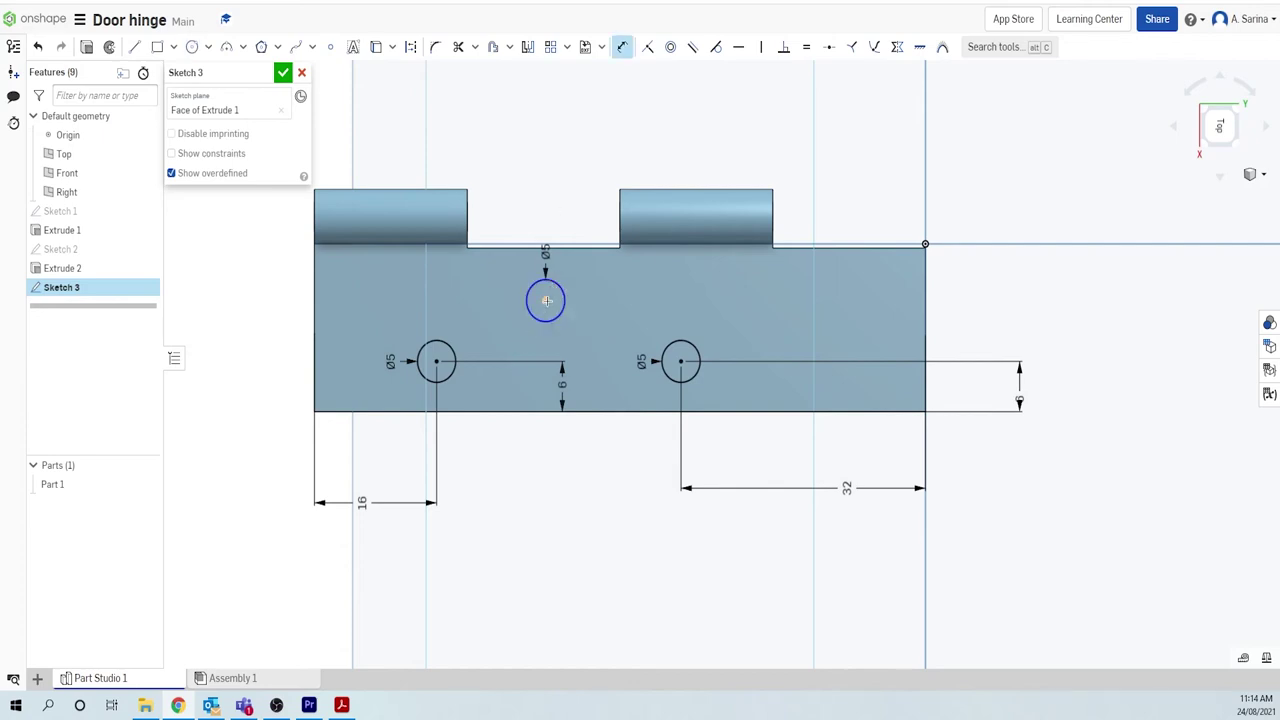
pyautogui.click(318, 298)
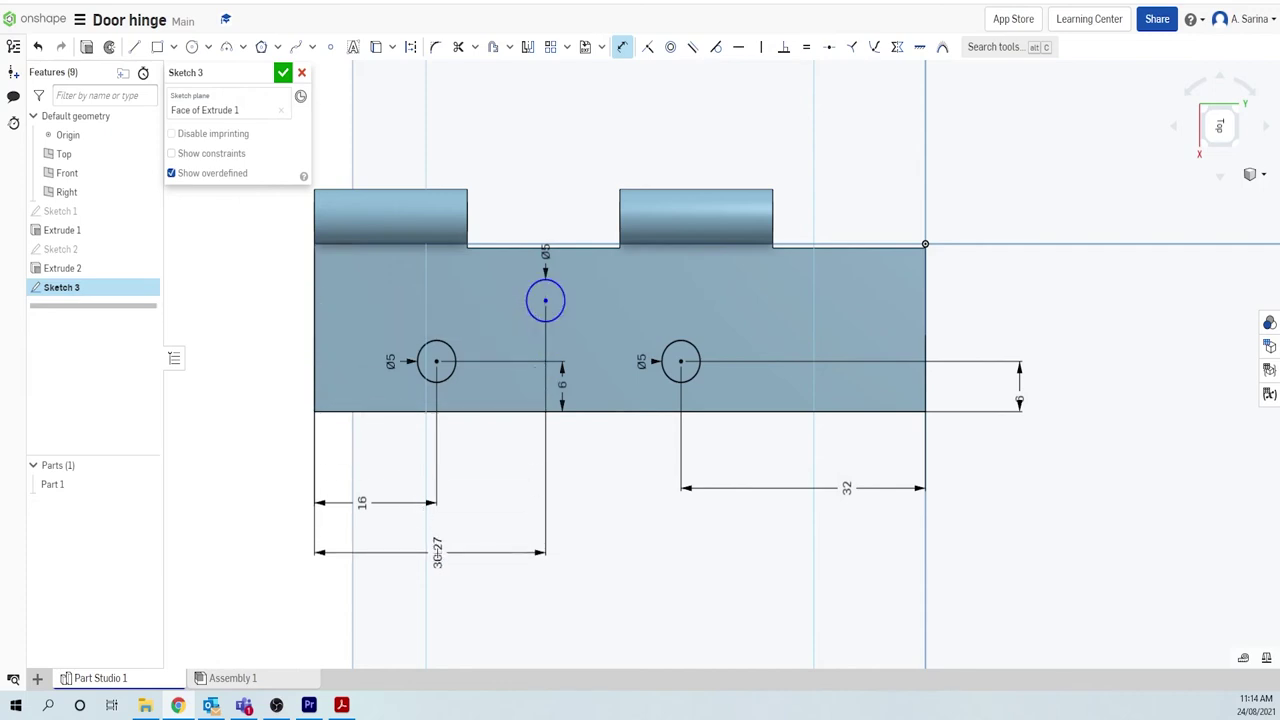
pyautogui.click(437, 568)
pyautogui.write('32')
pyautogui.press('Return')
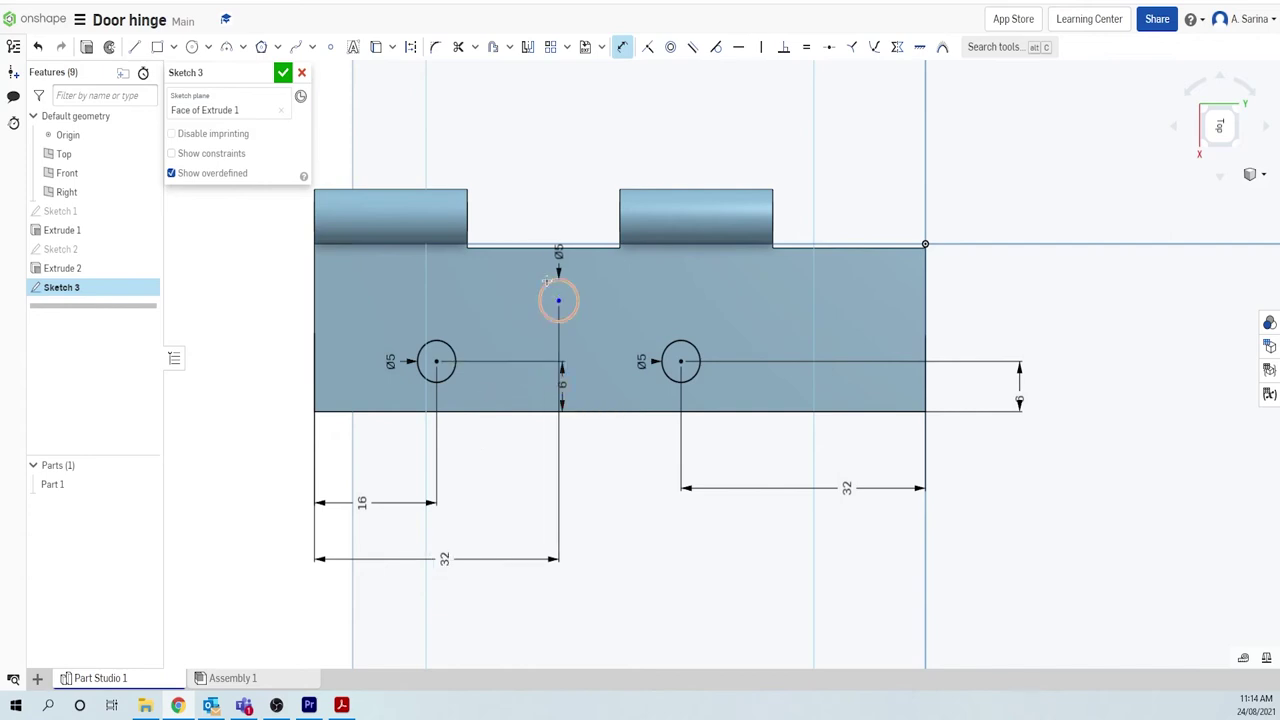
pyautogui.click(538, 247)
pyautogui.click(558, 300)
pyautogui.click(260, 270)
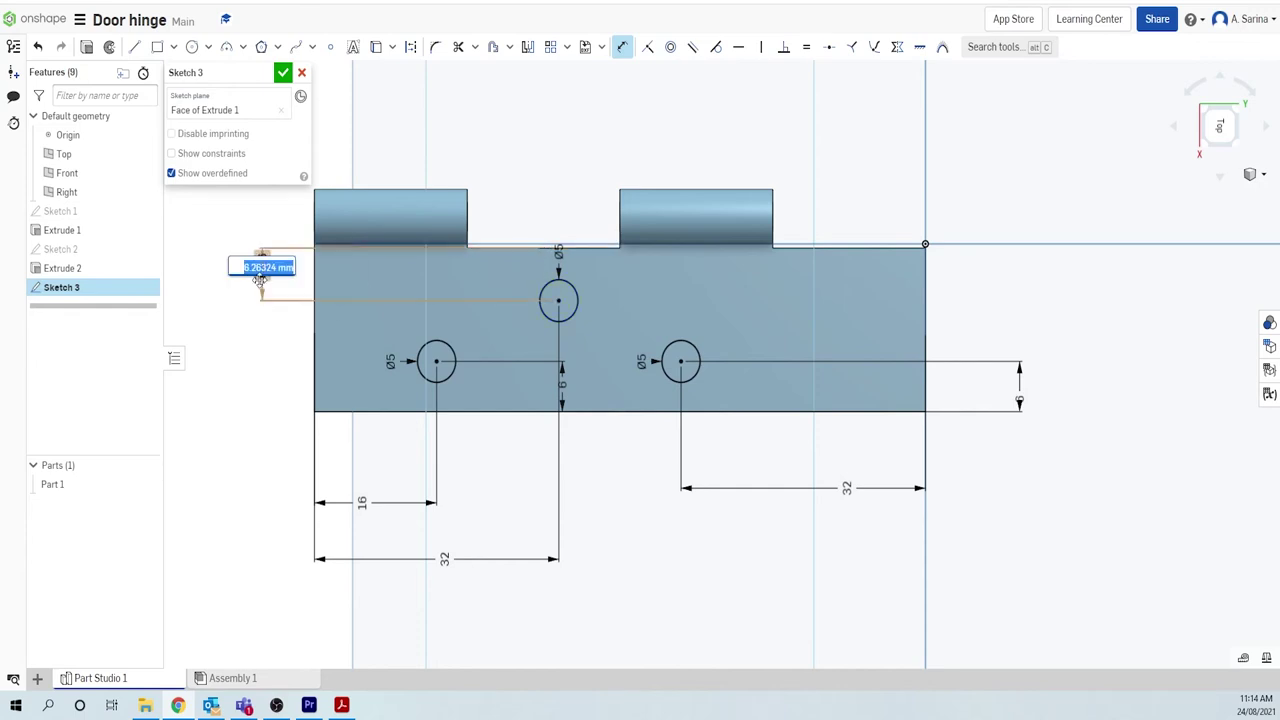
pyautogui.write('6')
pyautogui.press('Return')
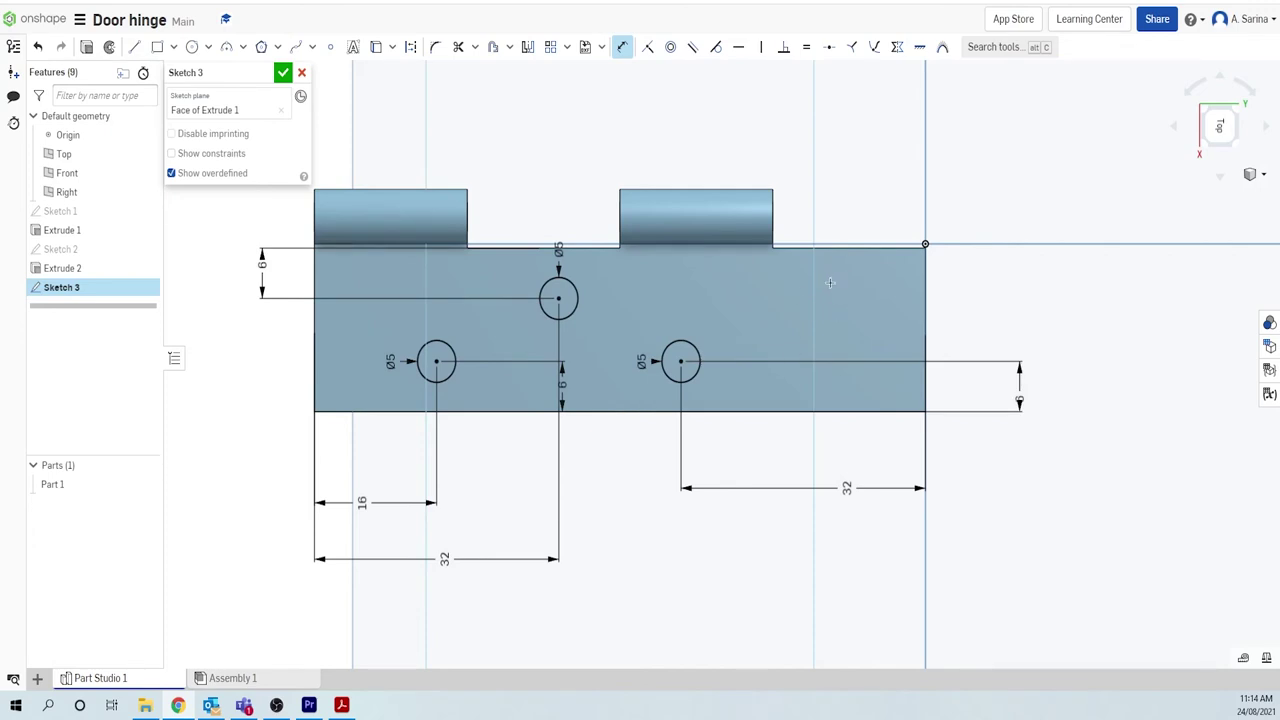
# Step: Draw a fourth 5 mm diameter circle near the plate's upper right corner
pyautogui.click(192, 47)
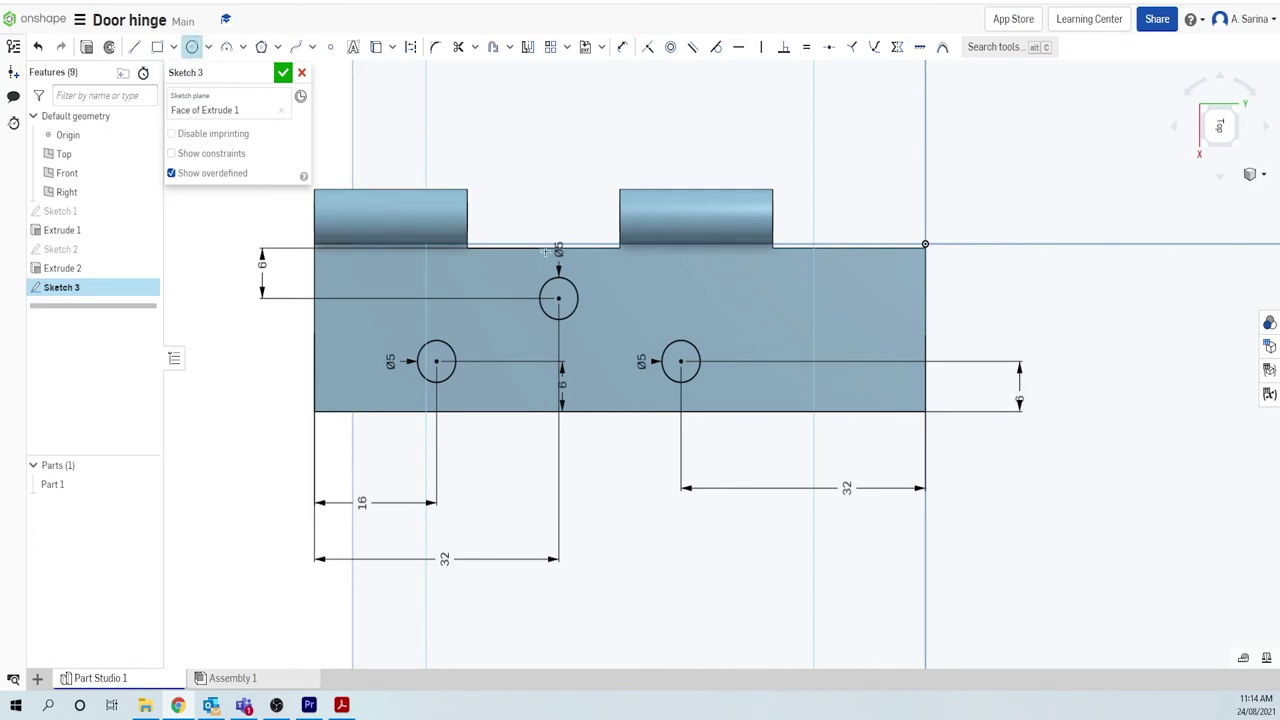
pyautogui.click(806, 294)
pyautogui.click(832, 289)
pyautogui.press('Return')
# Step: Dimension the fourth circle's center horizontally at 16 mm from the plate's right end edge
pyautogui.press('d')
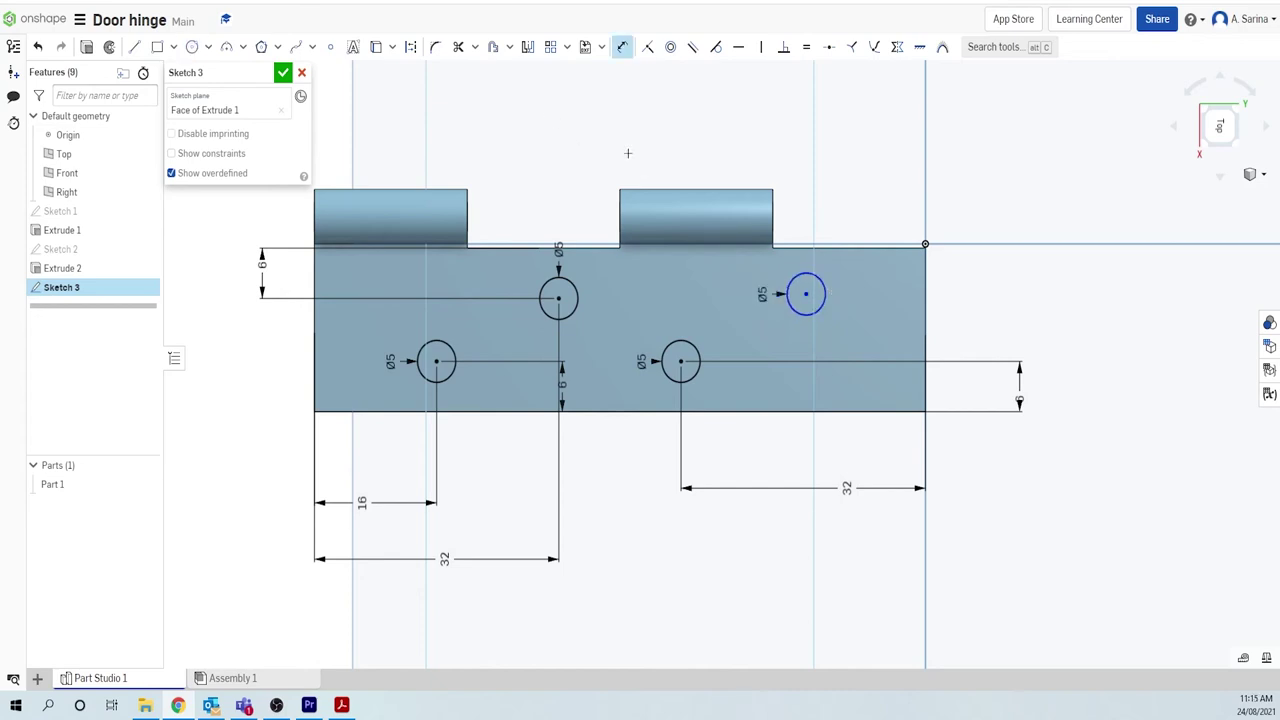
pyautogui.click(924, 292)
pyautogui.click(866, 150)
pyautogui.write('16')
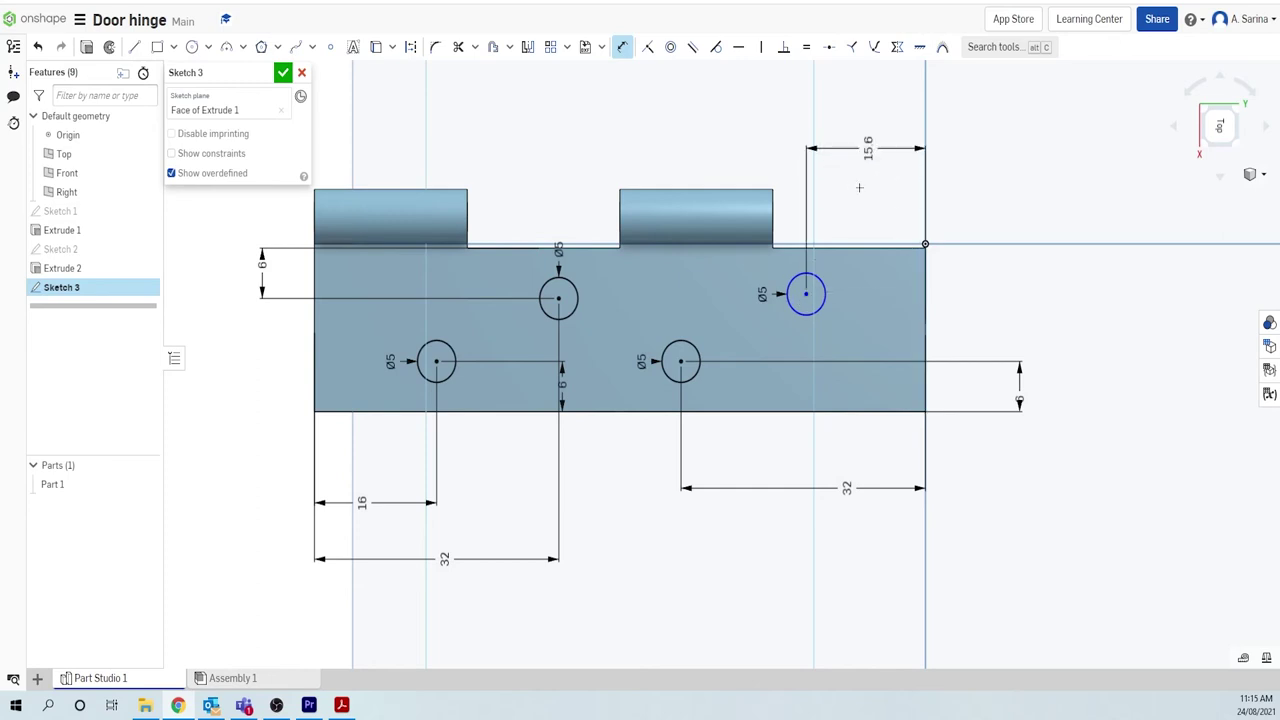
pyautogui.press('Return')
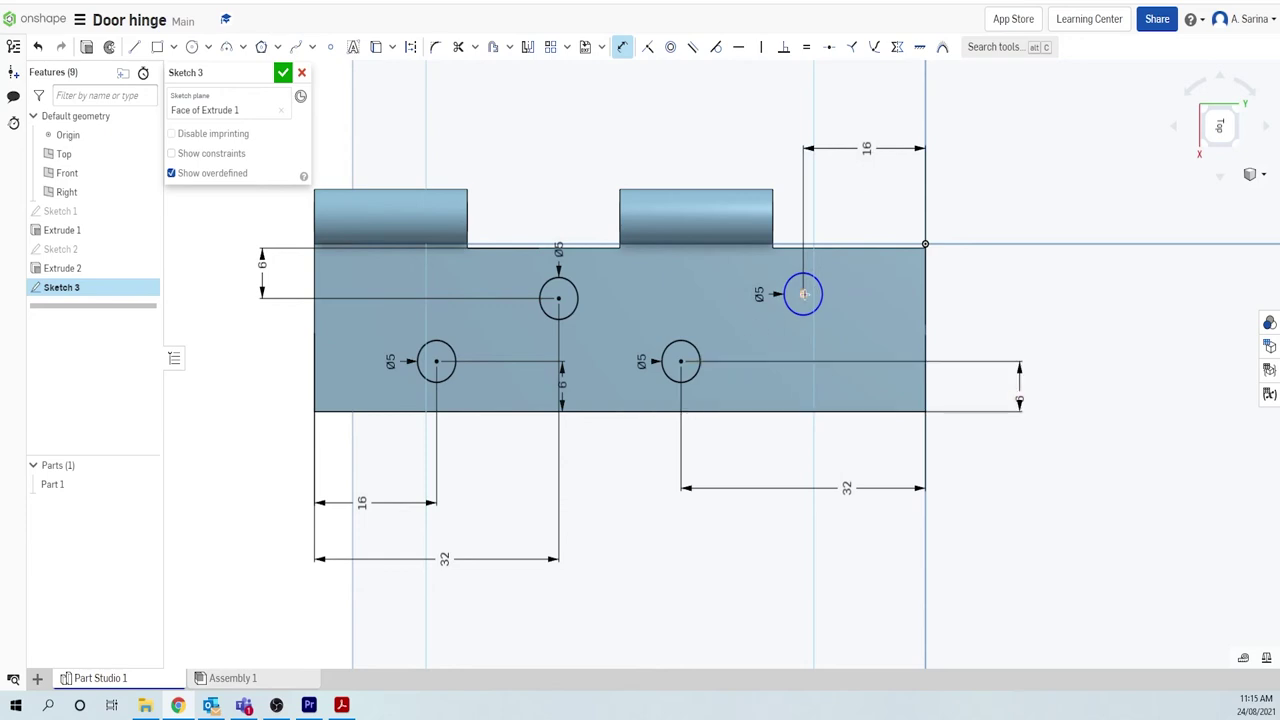
# Step: Dimension the fourth circle's center at 6 mm from the plate's upper long edge and finish the sketch
pyautogui.click(830, 255)
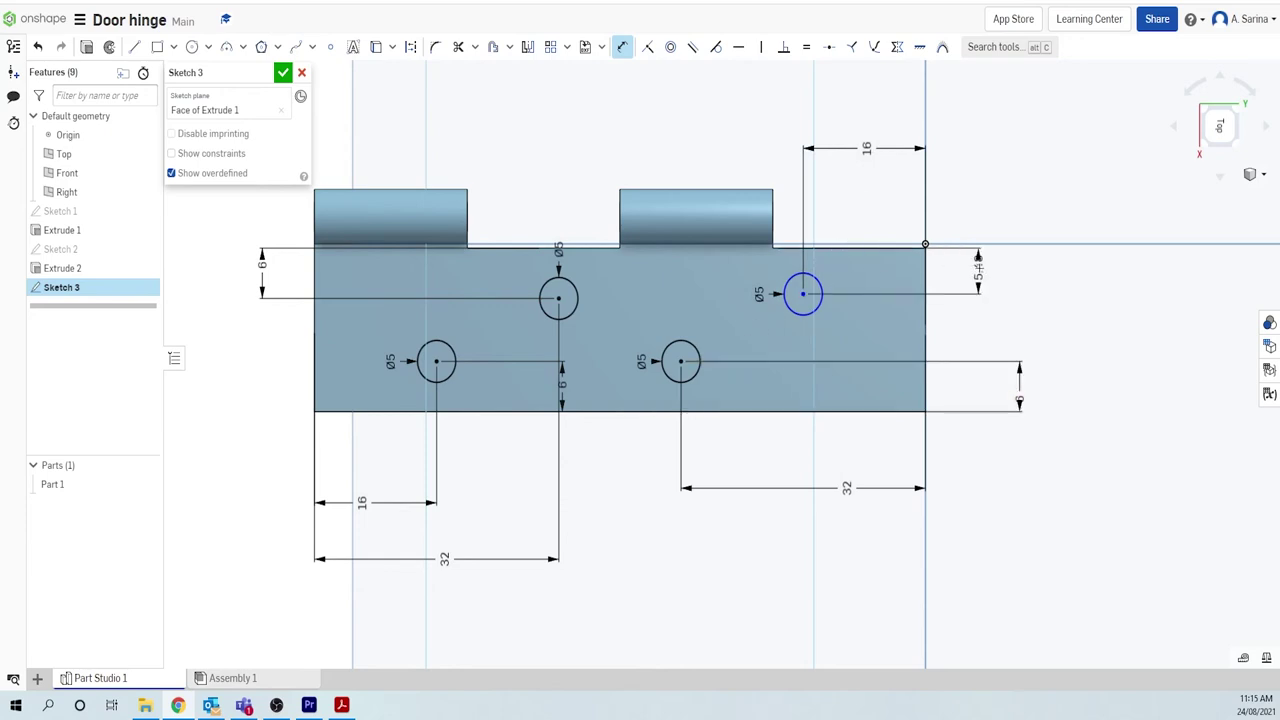
pyautogui.click(992, 272)
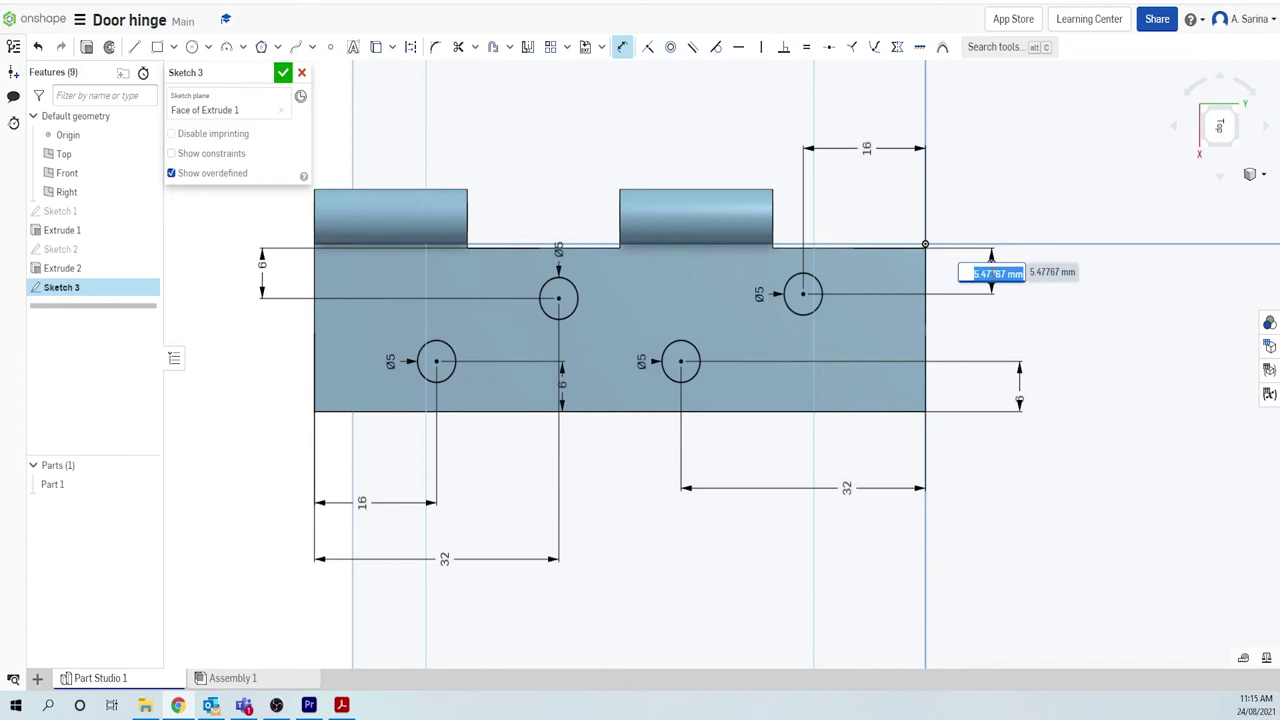
pyautogui.write('8')
pyautogui.press('Return')
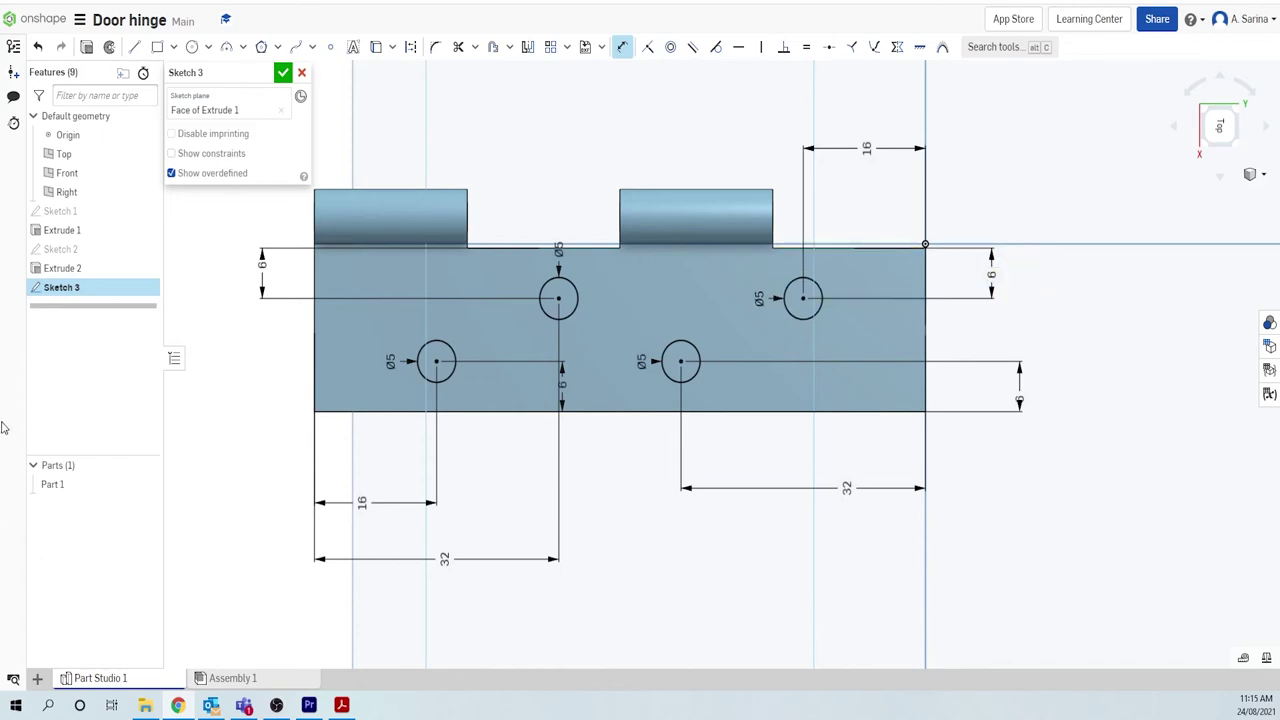
pyautogui.click(283, 75)
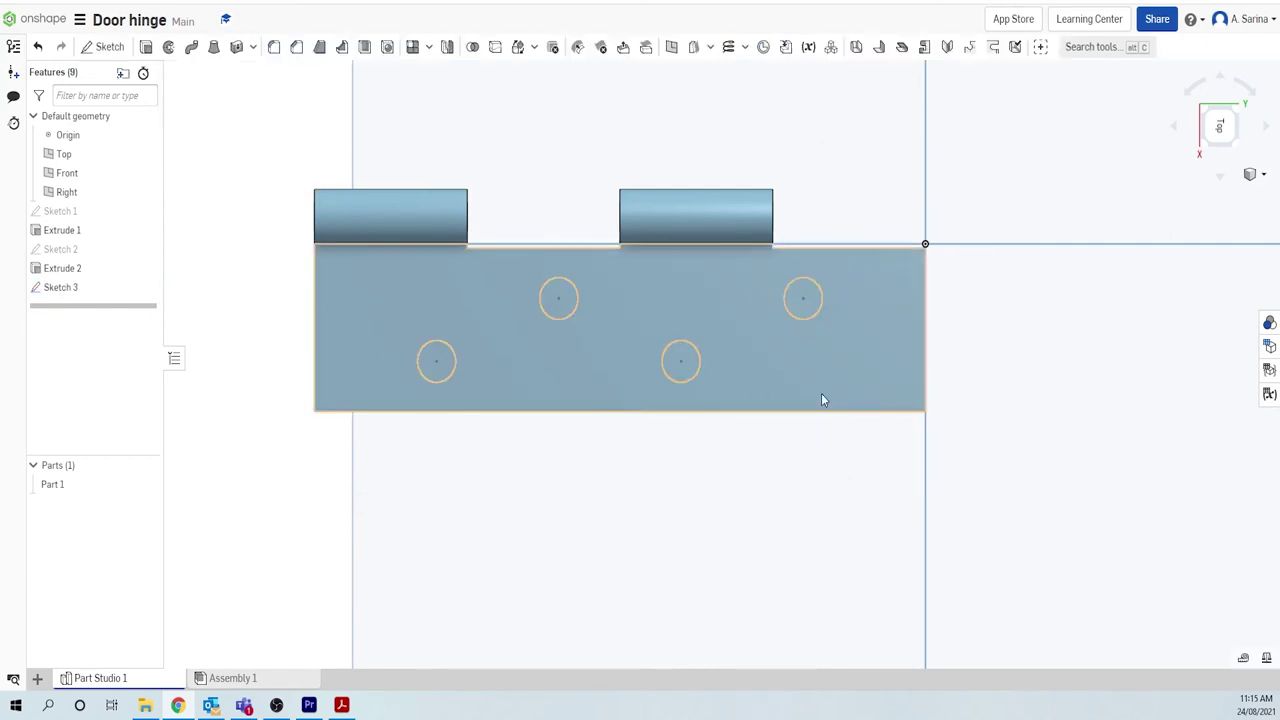
# Step: Cut the four sketched circles through the plate with a Remove extrude set to Through all
pyautogui.scroll(-1, 821, 393)
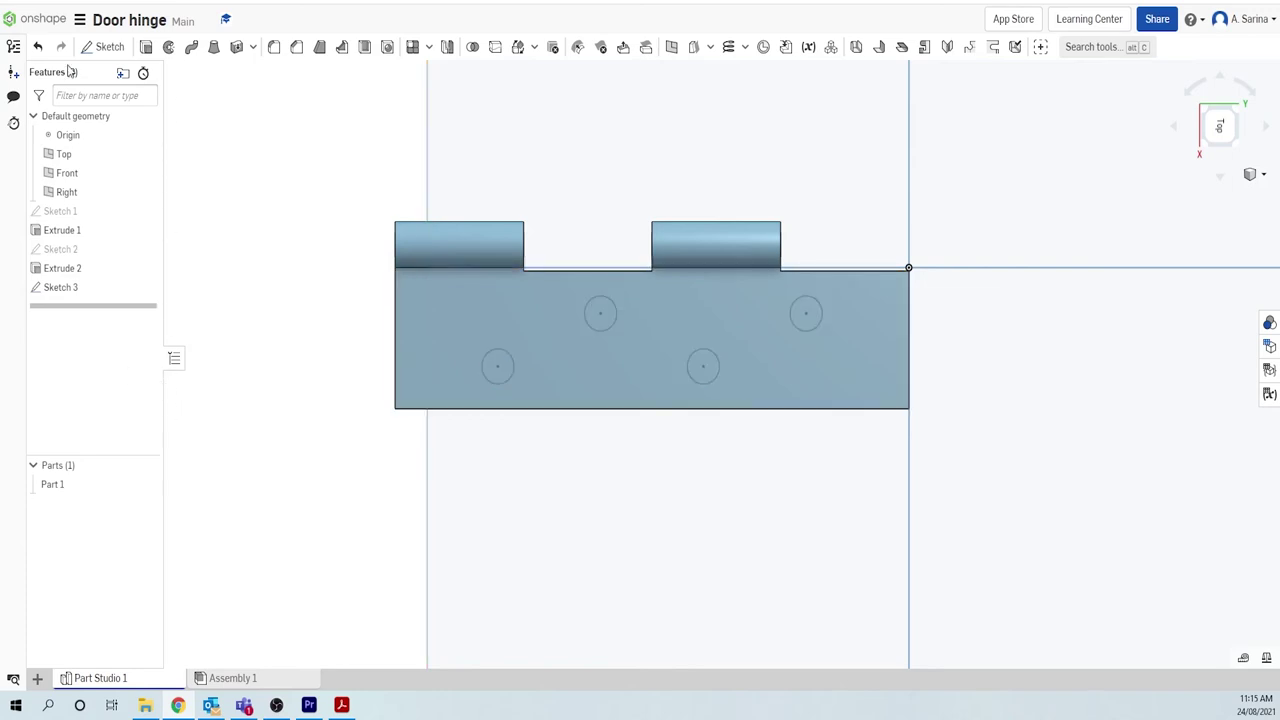
pyautogui.click(146, 47)
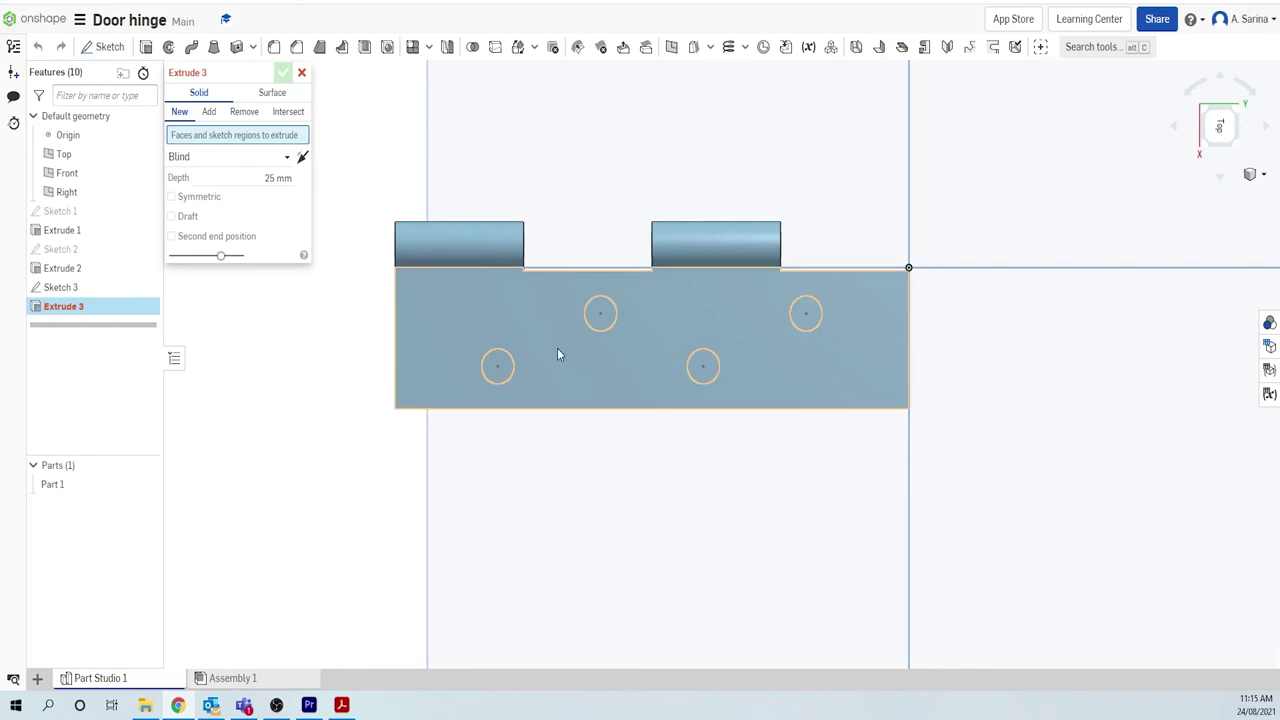
pyautogui.click(498, 366)
pyautogui.click(602, 318)
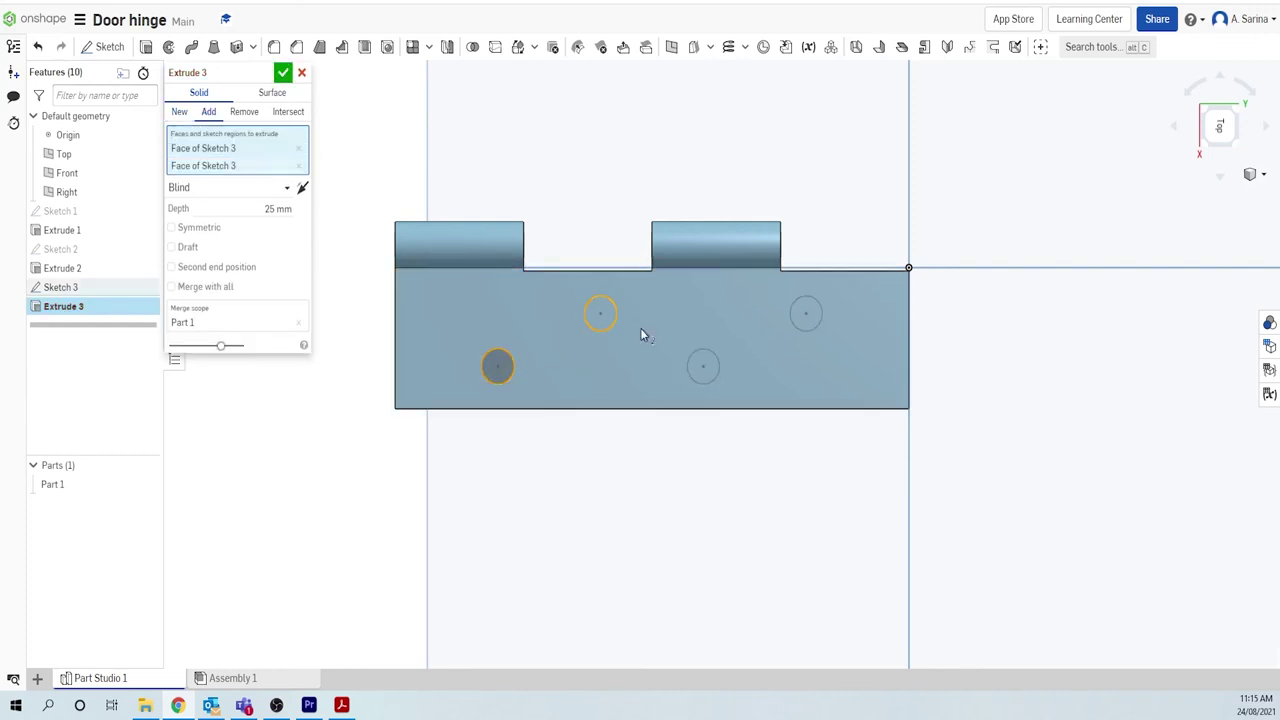
pyautogui.click(704, 368)
pyautogui.click(806, 318)
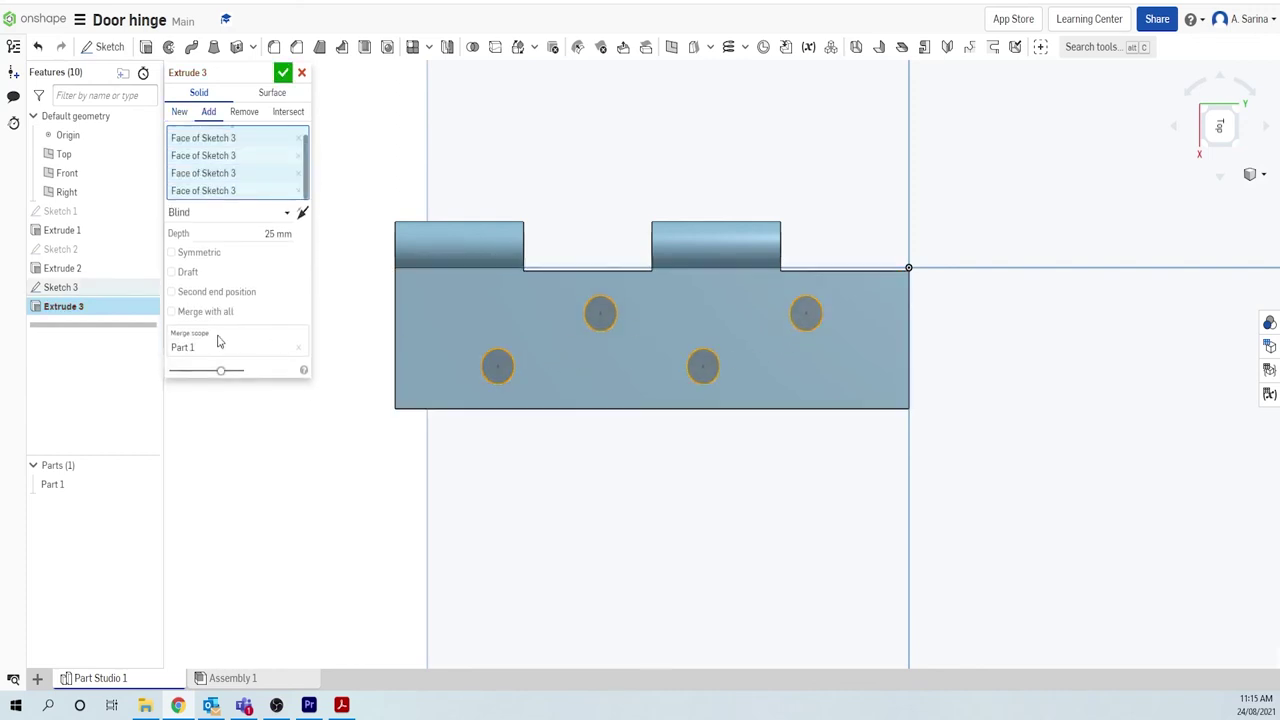
pyautogui.click(243, 112)
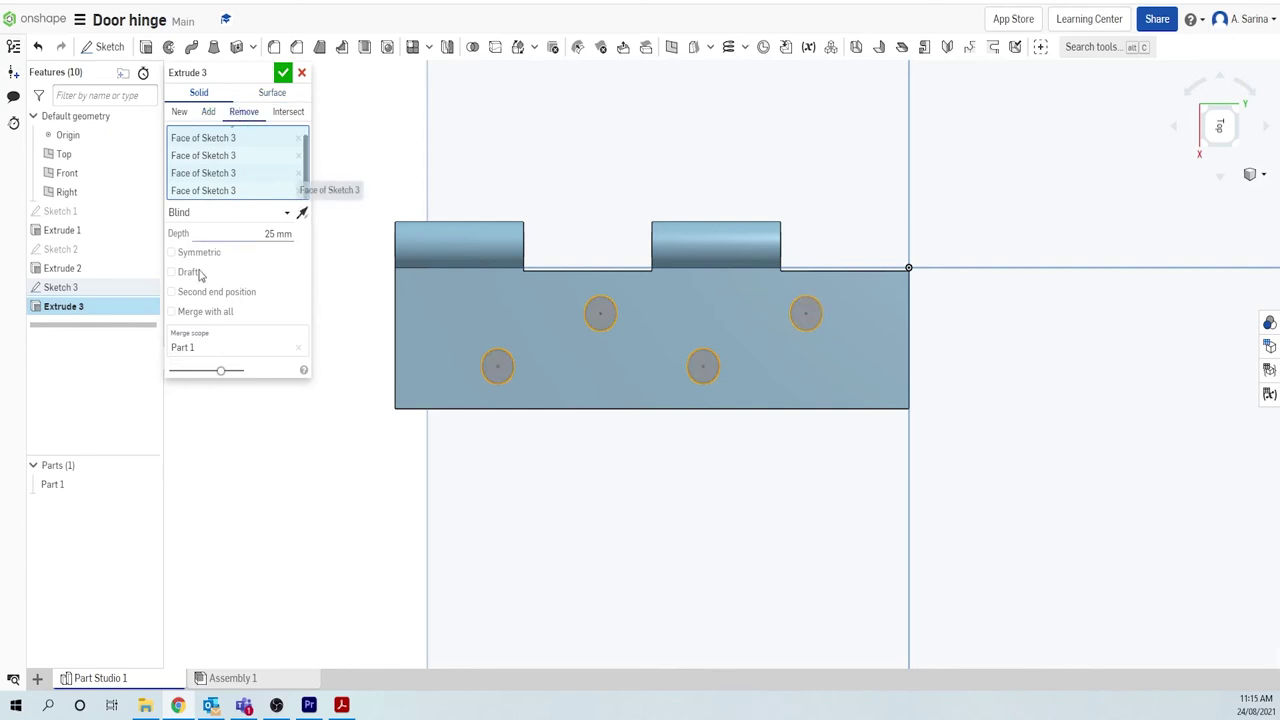
pyautogui.click(282, 216)
pyautogui.click(200, 333)
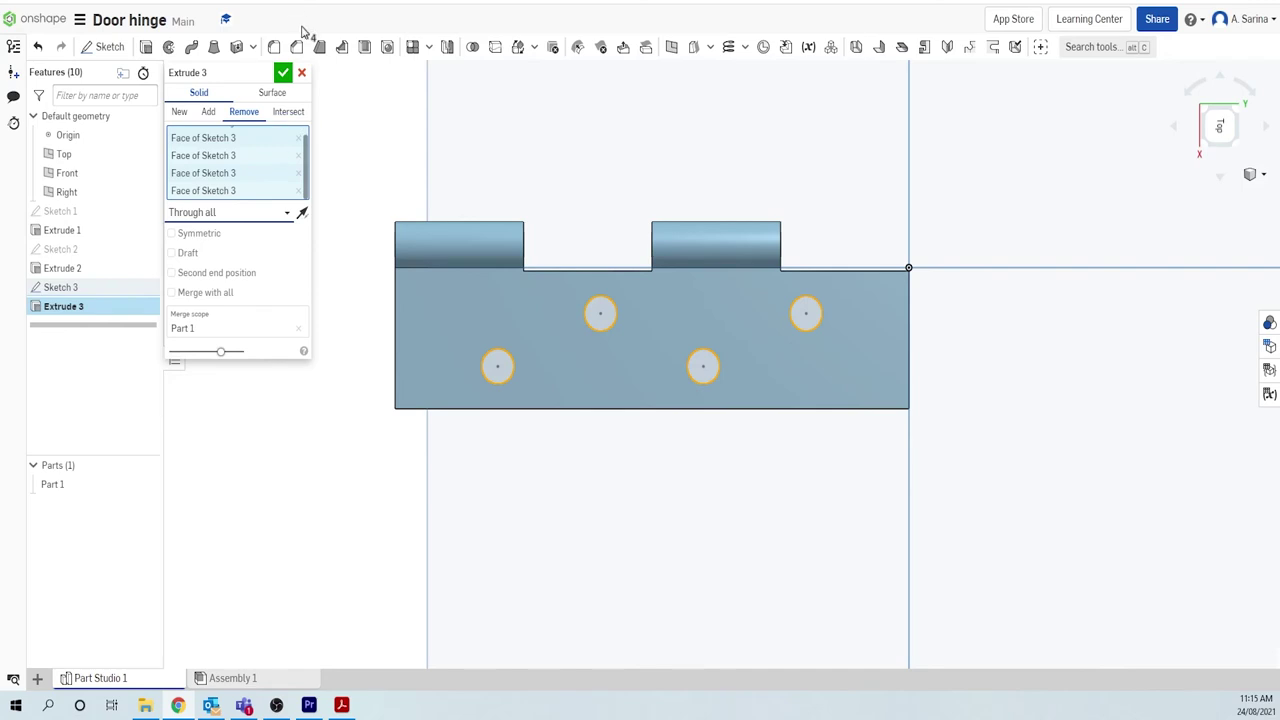
pyautogui.click(284, 74)
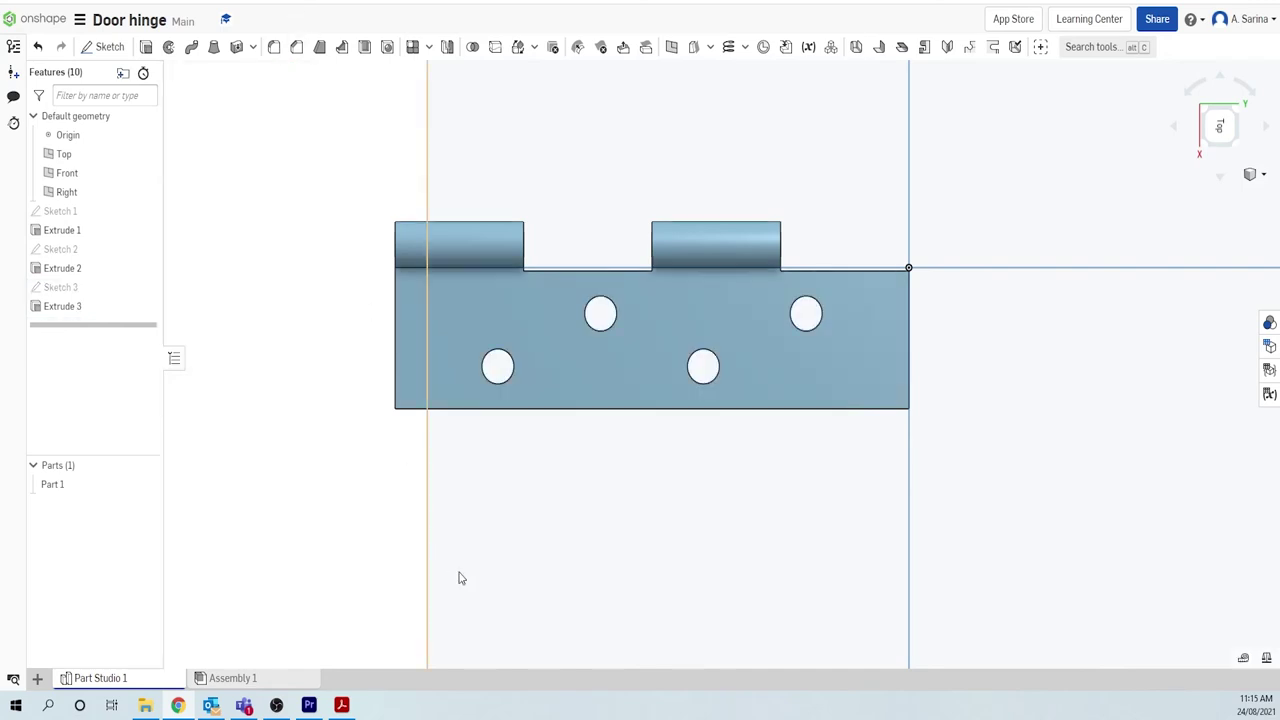
# Step: Chamfer the edges of all four screw holes on the plate's face with an equal distance of 1 mm
pyautogui.moveTo(538, 568); pyautogui.dragTo(566, 311, button='right')
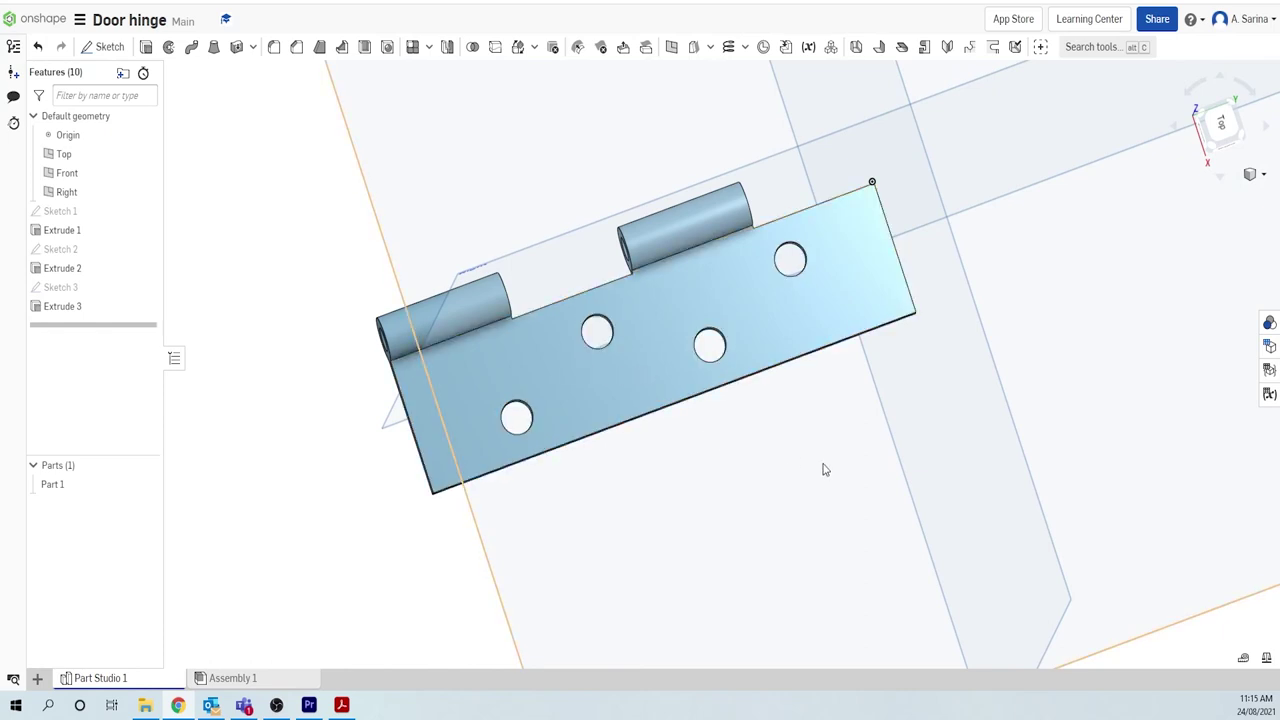
pyautogui.moveTo(812, 467); pyautogui.dragTo(760, 425, button='right')
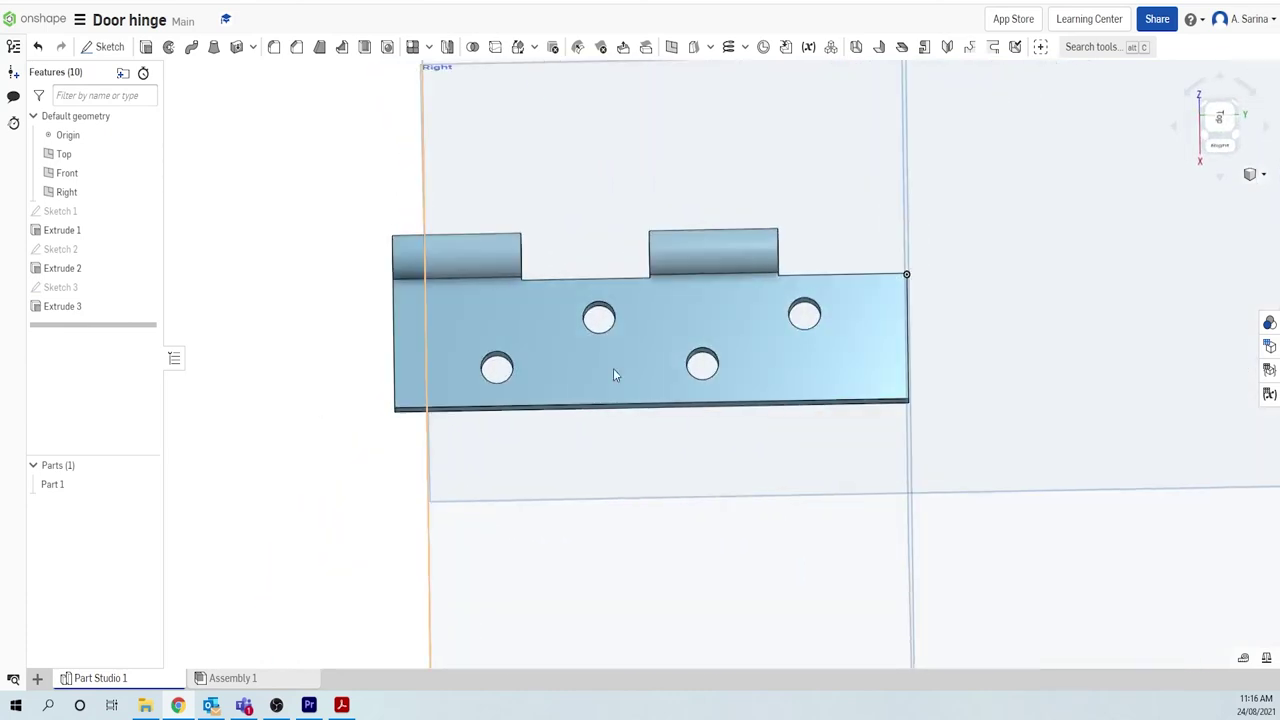
pyautogui.click(296, 49)
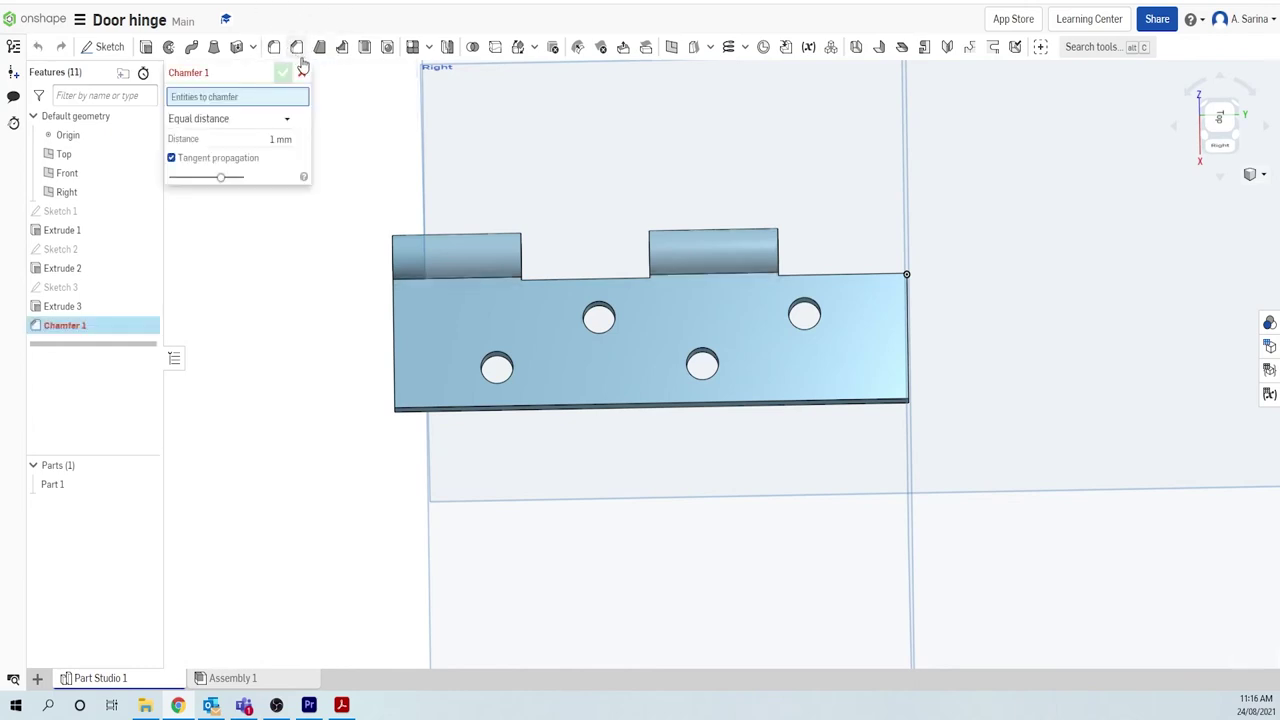
pyautogui.click(505, 358)
pyautogui.click(606, 309)
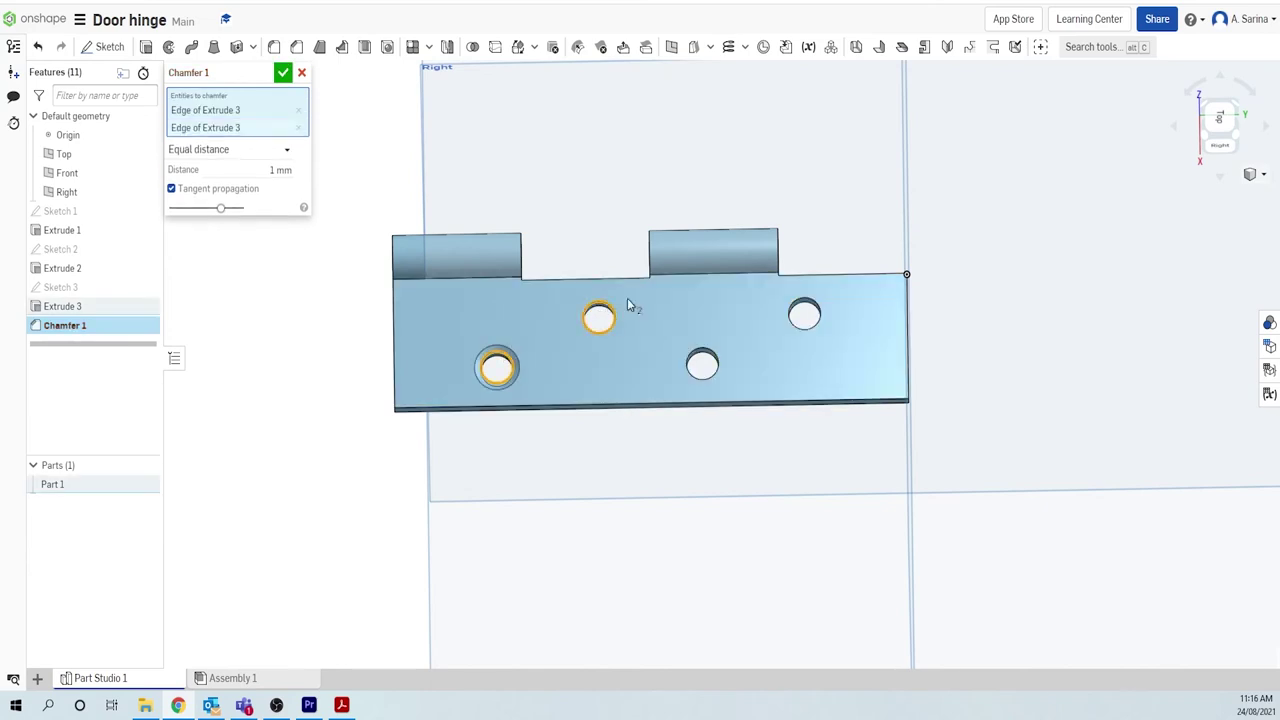
pyautogui.click(708, 352)
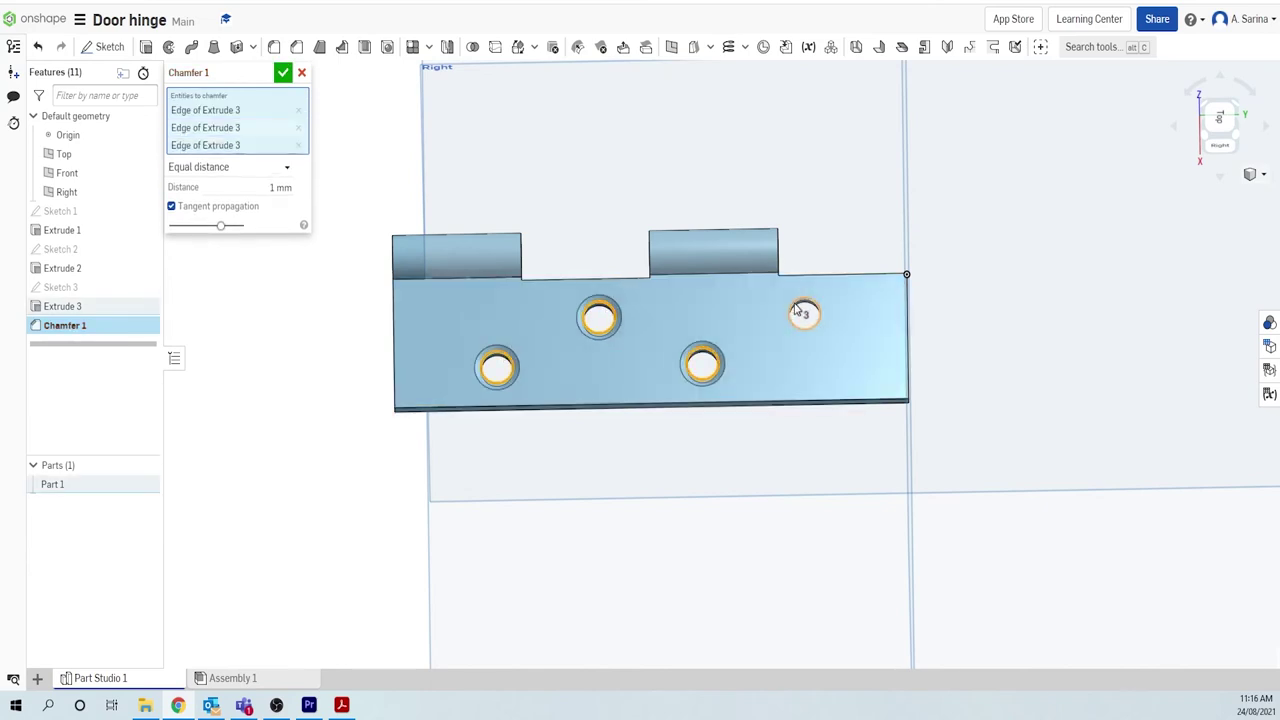
pyautogui.click(799, 307)
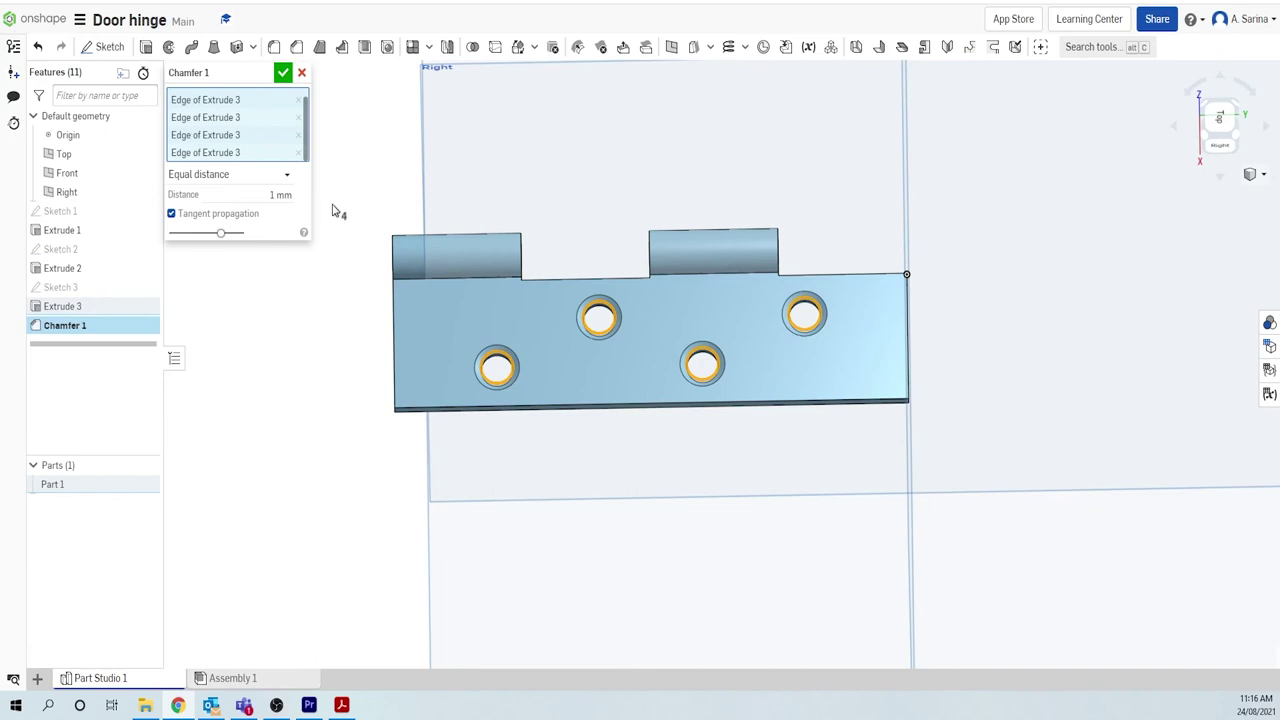
pyautogui.click(279, 199)
pyautogui.click(285, 193)
pyautogui.write('1')
pyautogui.click(272, 217)
pyautogui.click(283, 72)
# Step: Start a new sketch on the leaf's end face where the barrel profile meets the plate, viewed straight on
pyautogui.moveTo(697, 575)
pyautogui.mouseDown(button='right')
pyautogui.moveTo(706, 503)
pyautogui.moveTo(818, 462)
pyautogui.moveTo(749, 483)
pyautogui.moveTo(695, 575)
pyautogui.moveTo(707, 556)
pyautogui.mouseUp(button='right')
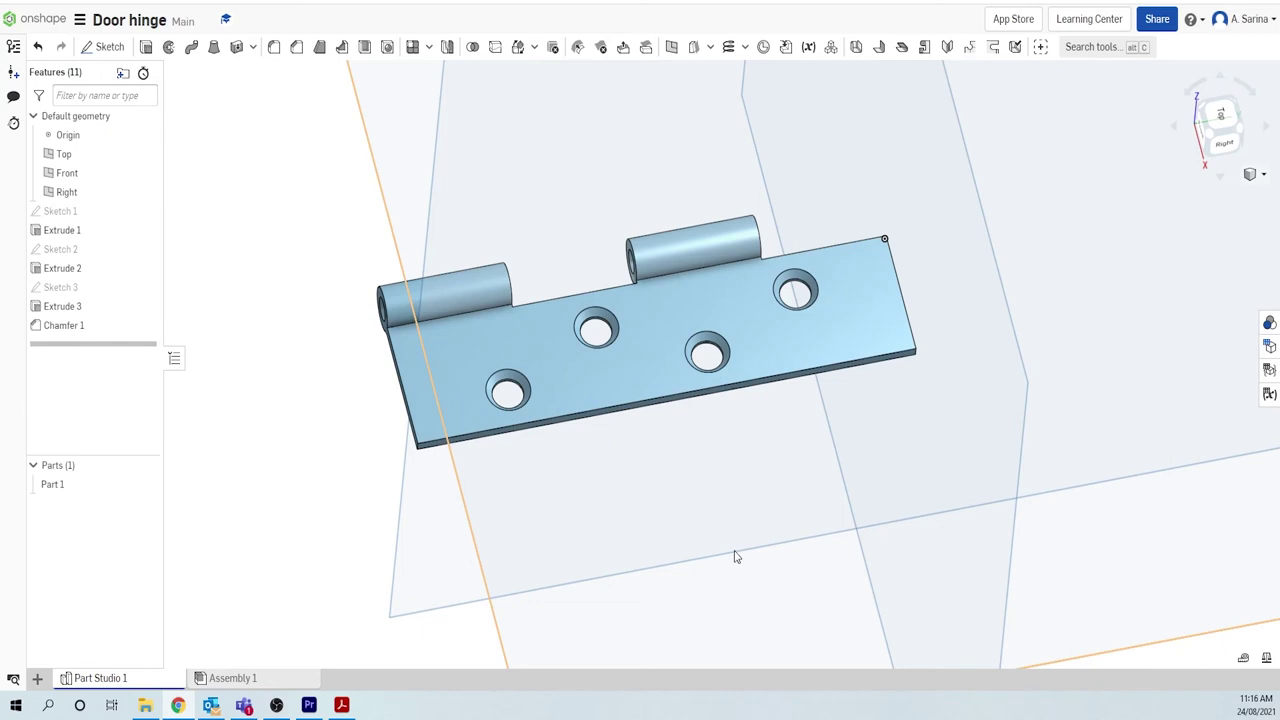
pyautogui.moveTo(840, 577); pyautogui.dragTo(628, 530, button='right')
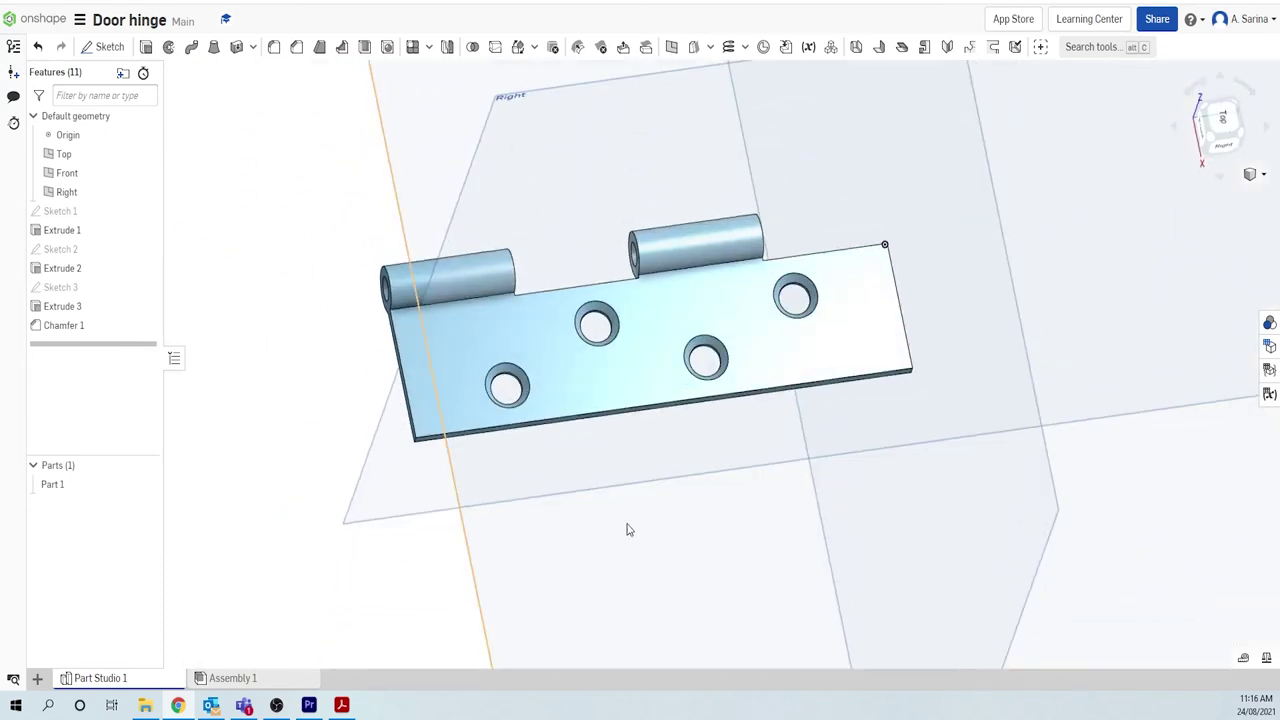
pyautogui.moveTo(503, 540); pyautogui.dragTo(431, 562, button='right')
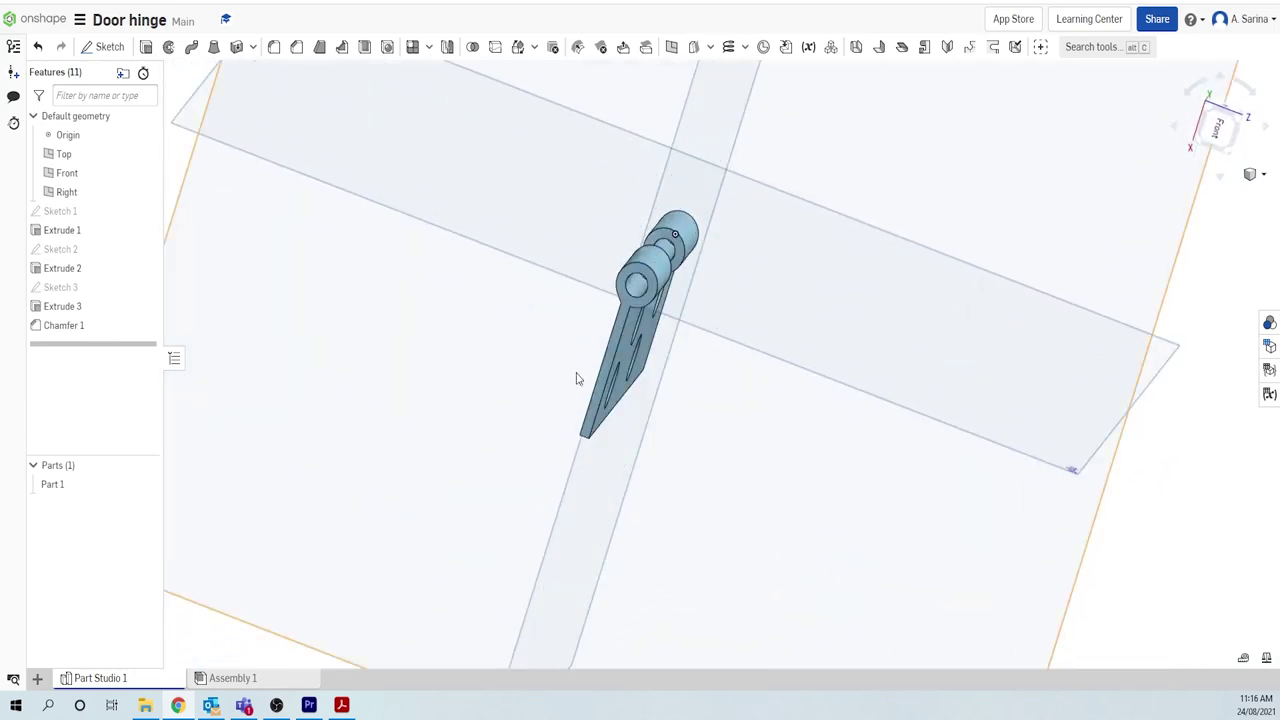
pyautogui.scroll(4, 617, 332)
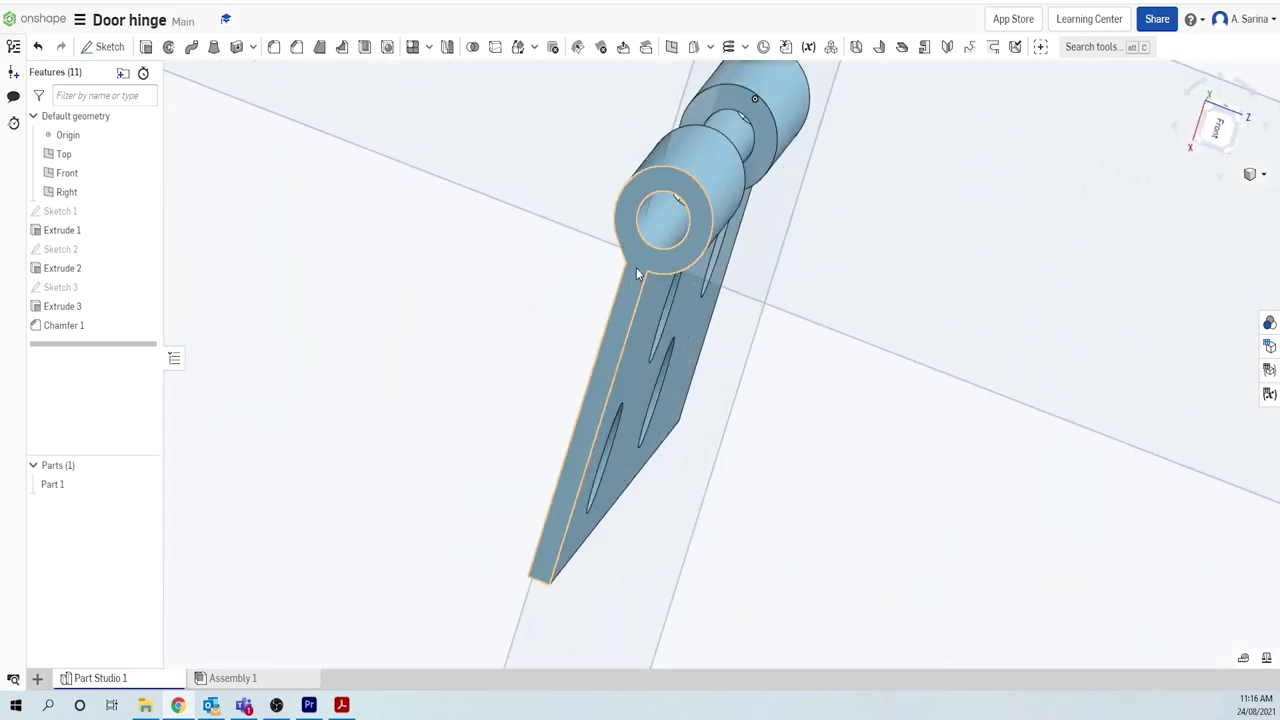
pyautogui.click(636, 270)
pyautogui.press('n')
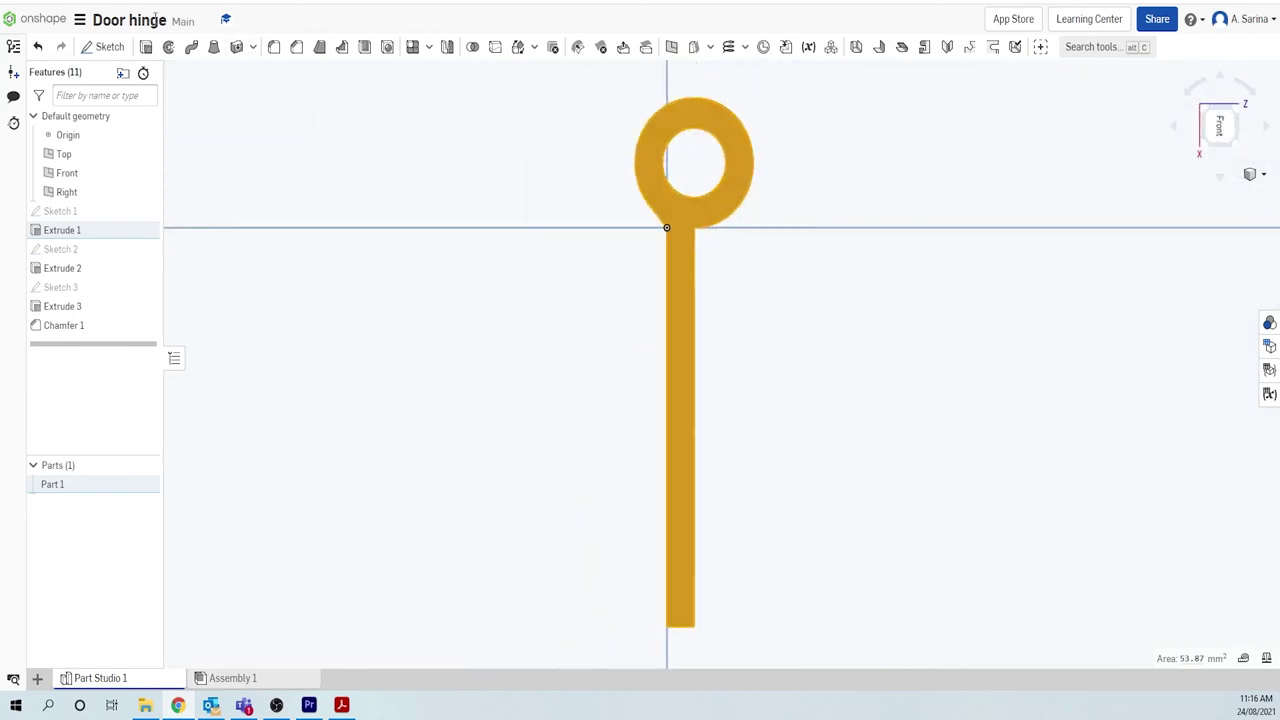
pyautogui.click(102, 42)
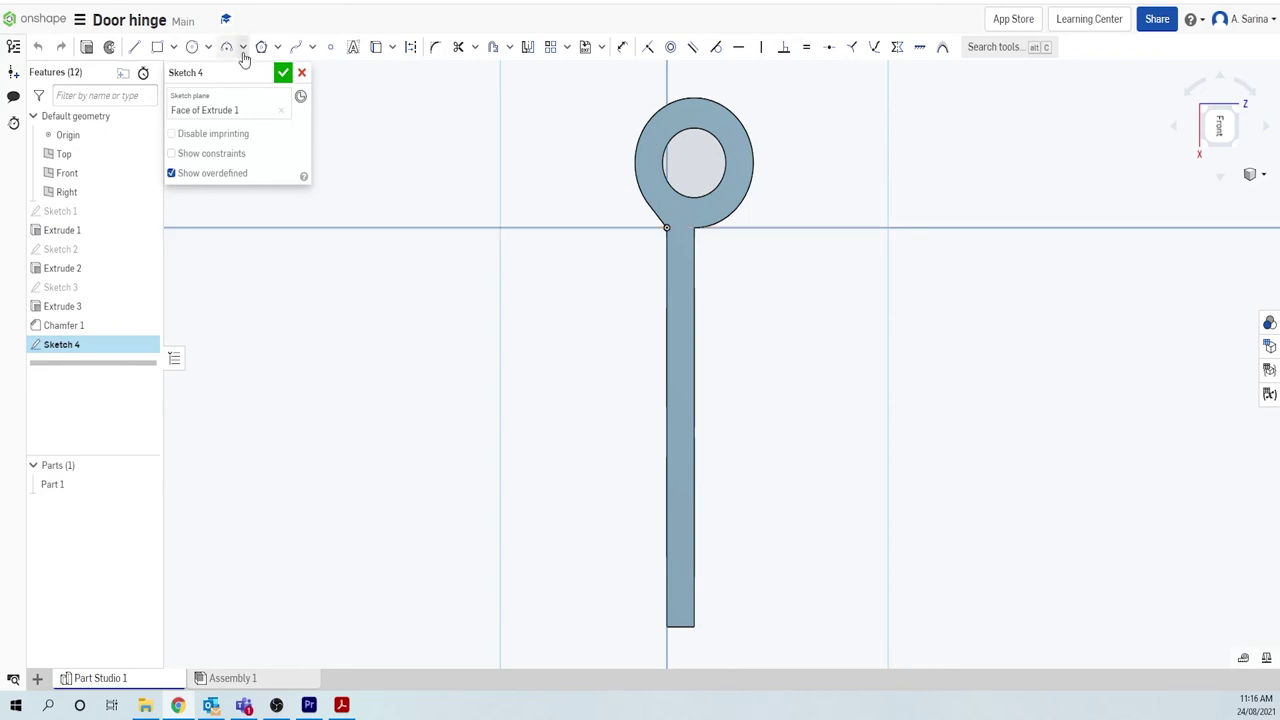
# Step: Draw a 3 mm diameter circle centered in the barrel's bore and finish the sketch
pyautogui.click(192, 47)
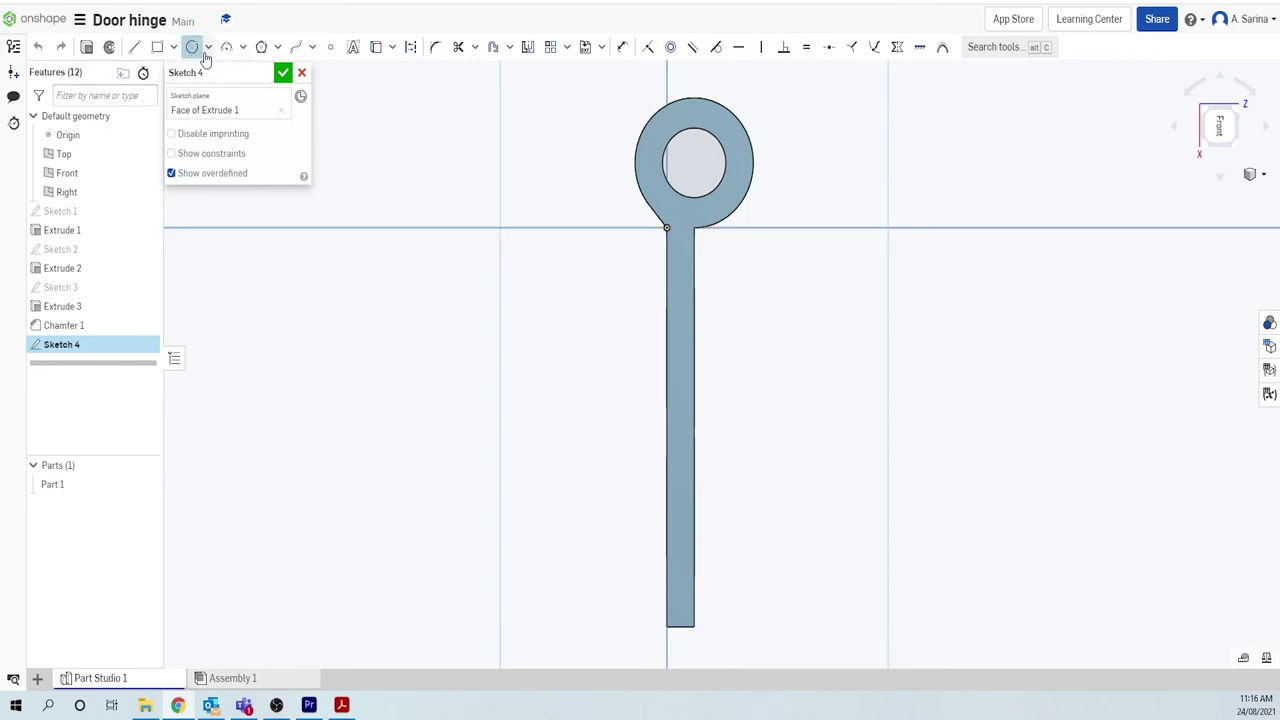
pyautogui.click(694, 162)
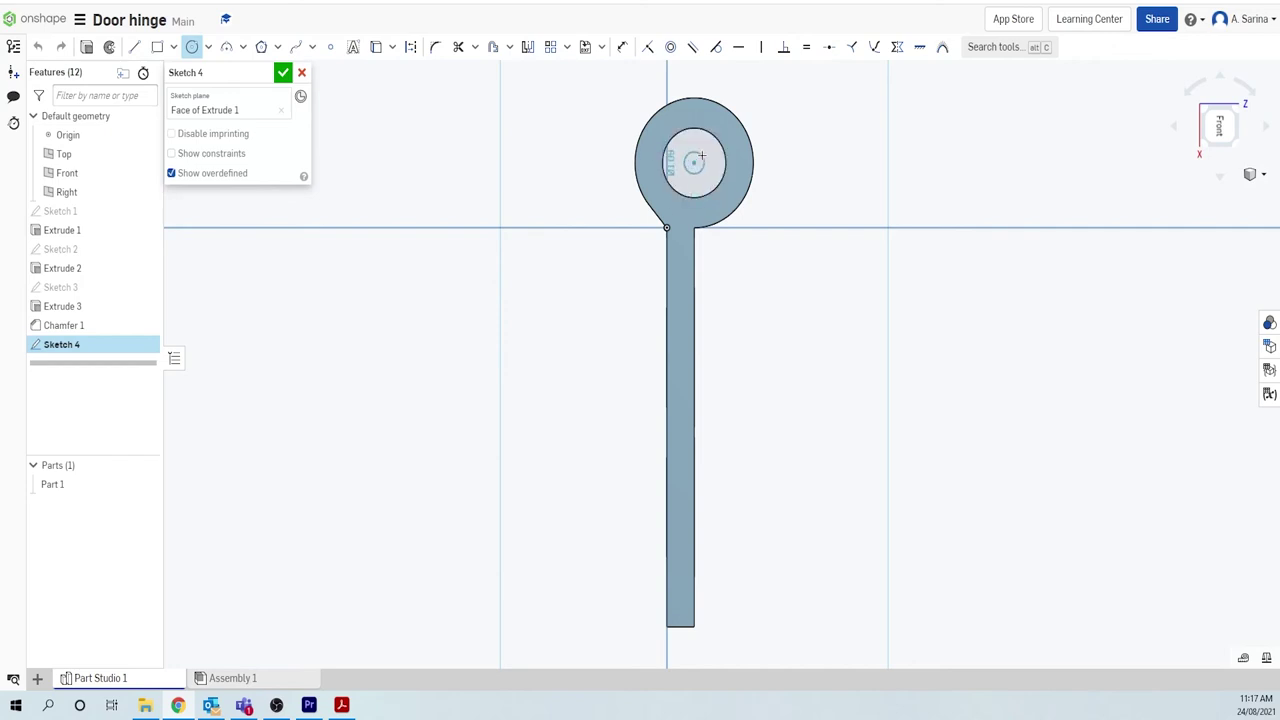
pyautogui.click(707, 150)
pyautogui.write('3')
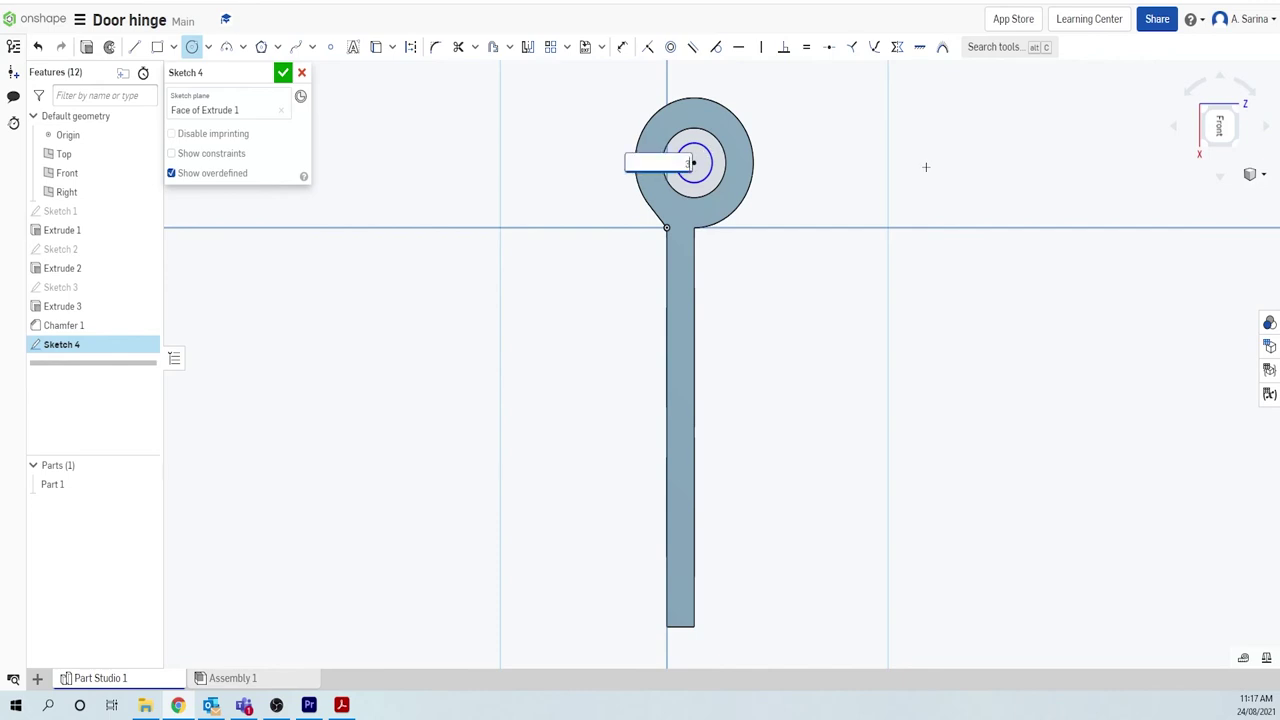
pyautogui.press('Return')
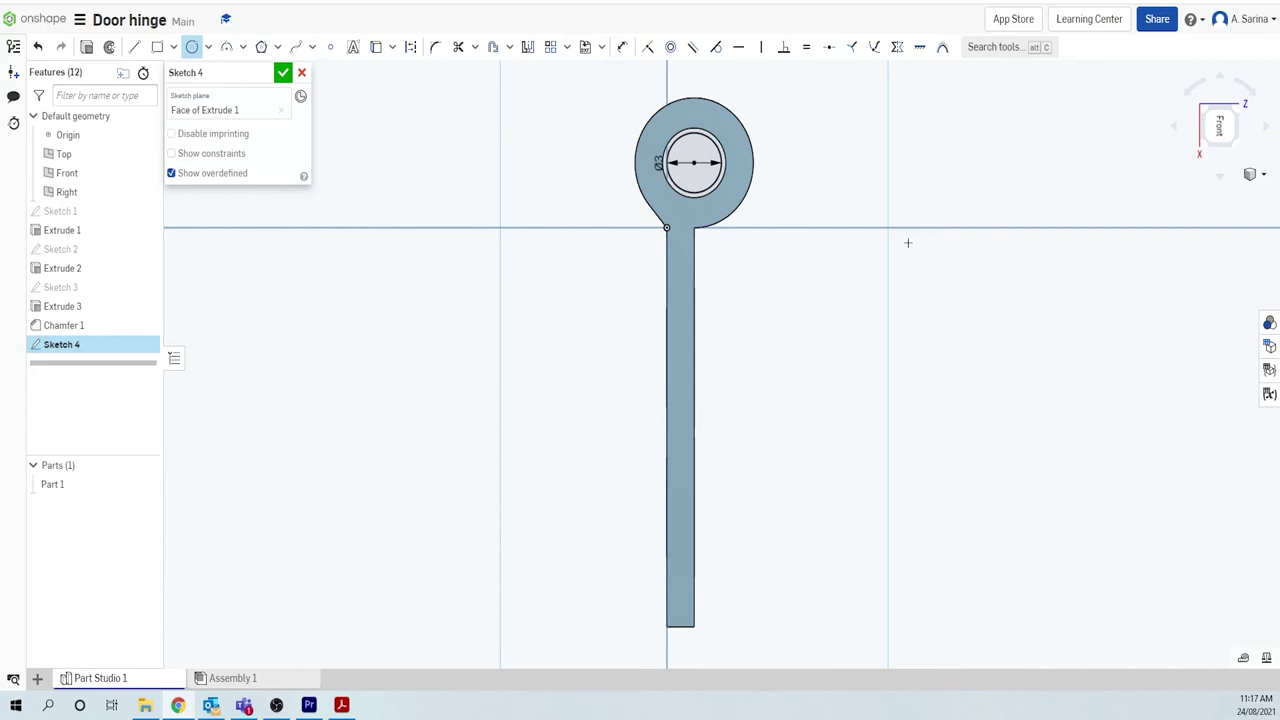
pyautogui.click(284, 74)
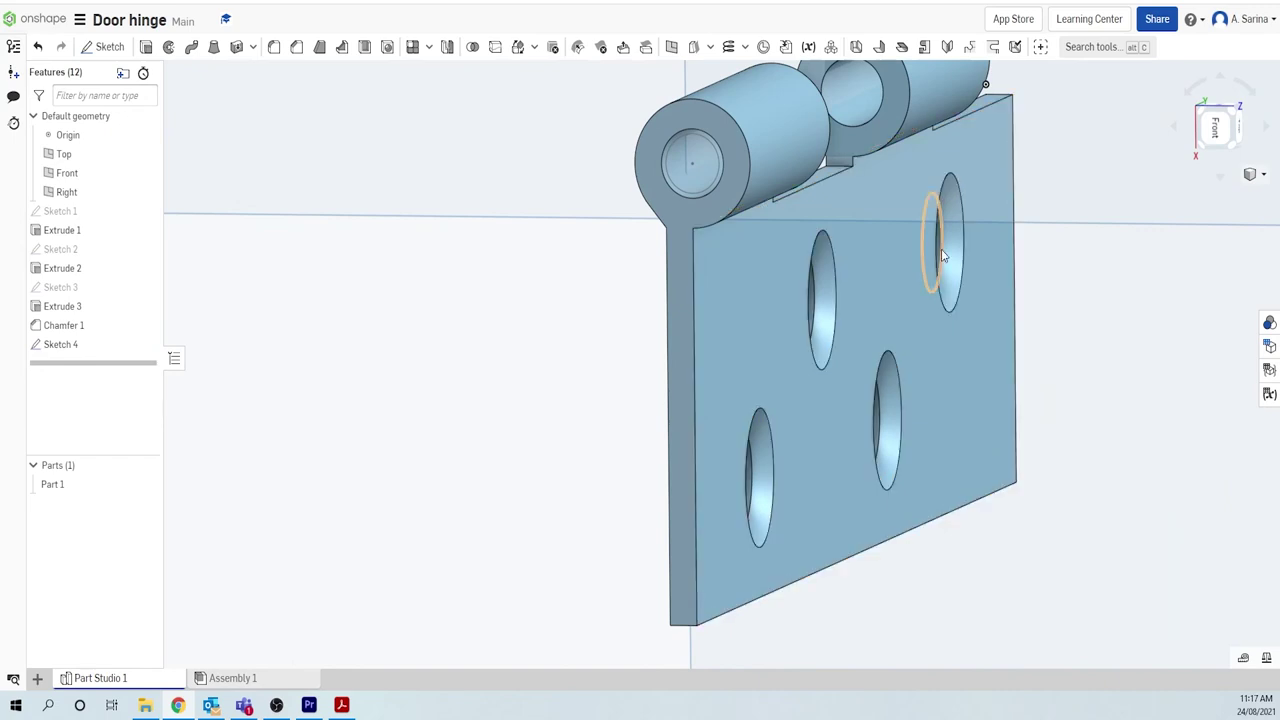
# Step: Extrude the 3 mm circle as a new solid 80 mm deep, with the direction flipped so the pin runs through the barrel
pyautogui.scroll(-5, 941, 249)
pyautogui.moveTo(1025, 227); pyautogui.dragTo(1015, 244, button='right')
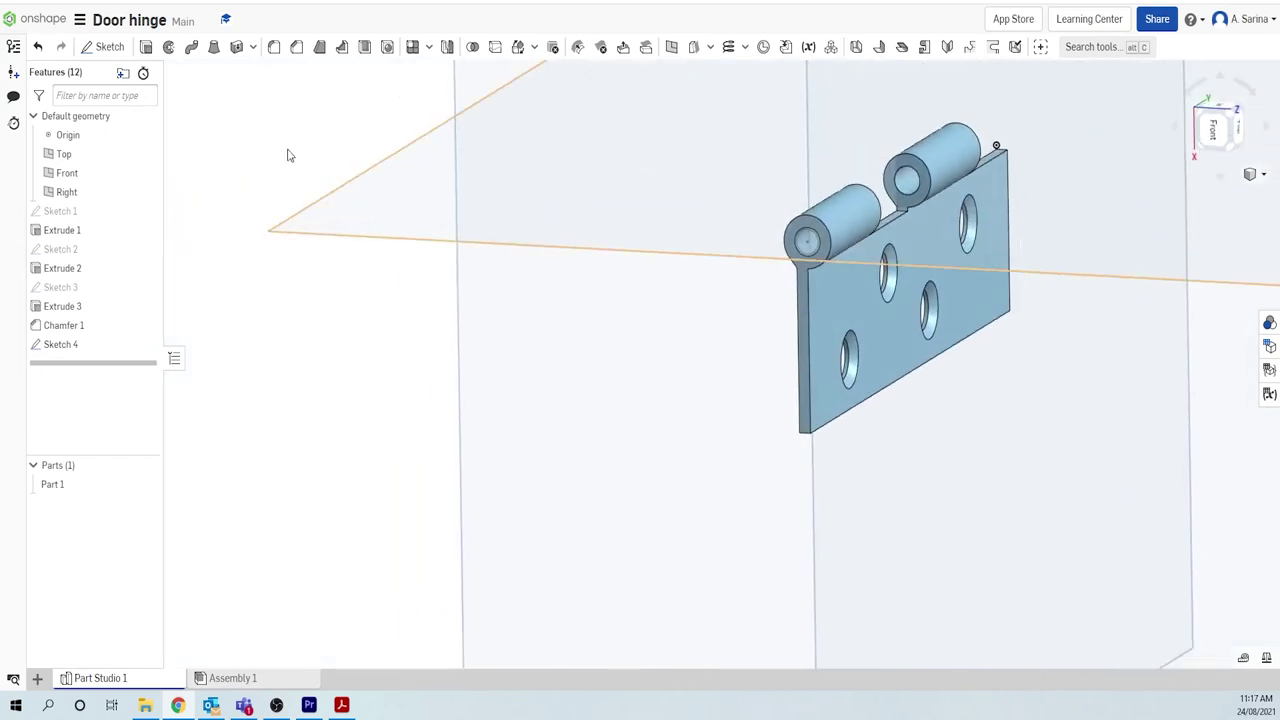
pyautogui.click(146, 48)
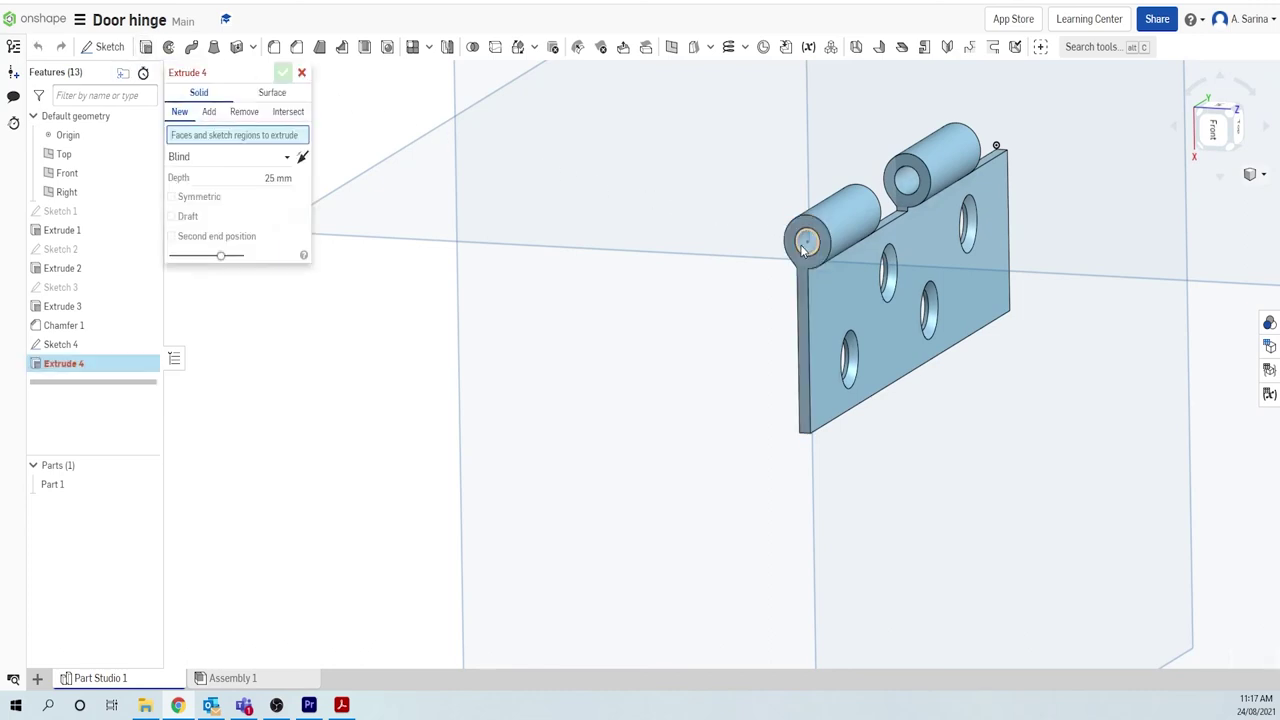
pyautogui.click(808, 245)
pyautogui.click(270, 189)
pyautogui.write('8')
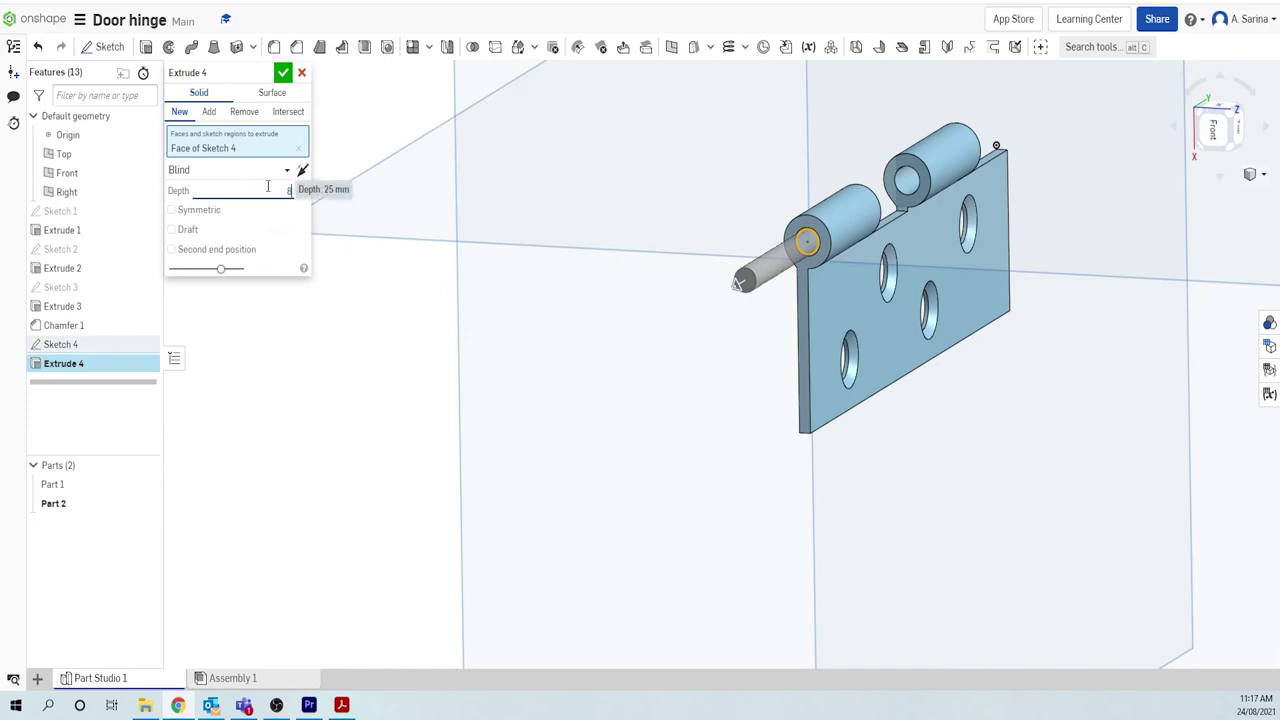
pyautogui.write('0')
pyautogui.press('Return')
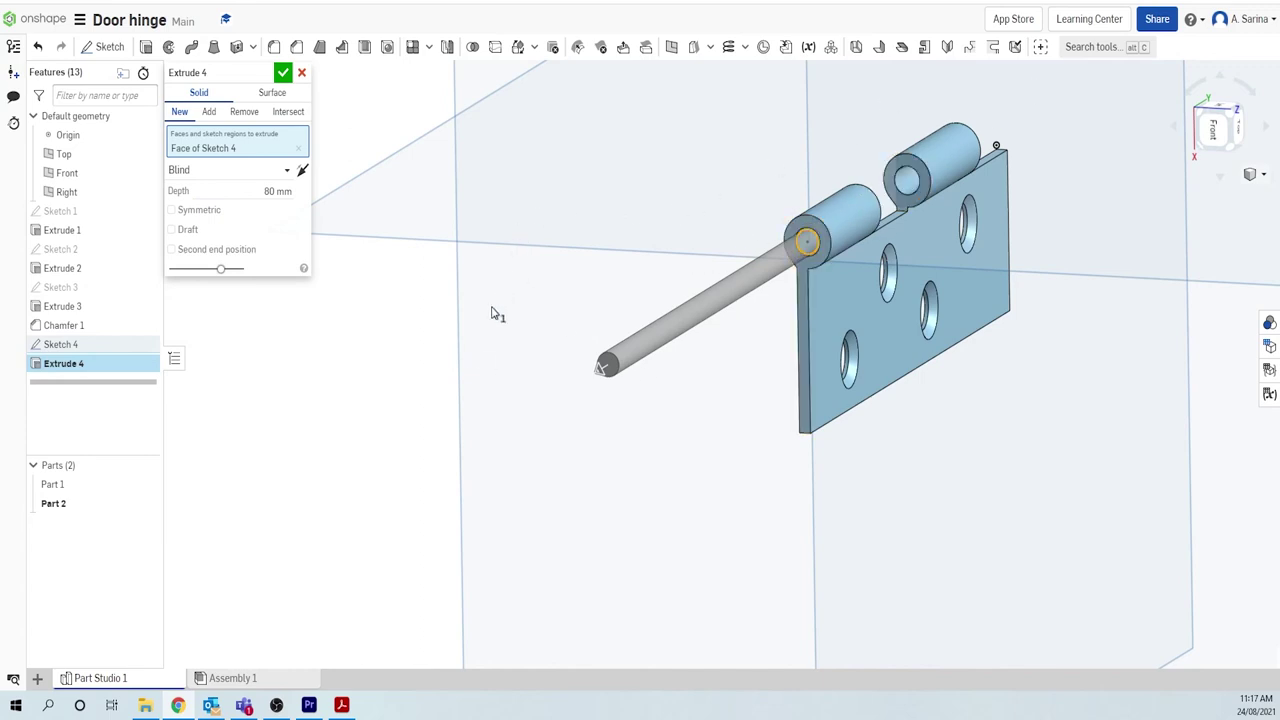
pyautogui.click(602, 370)
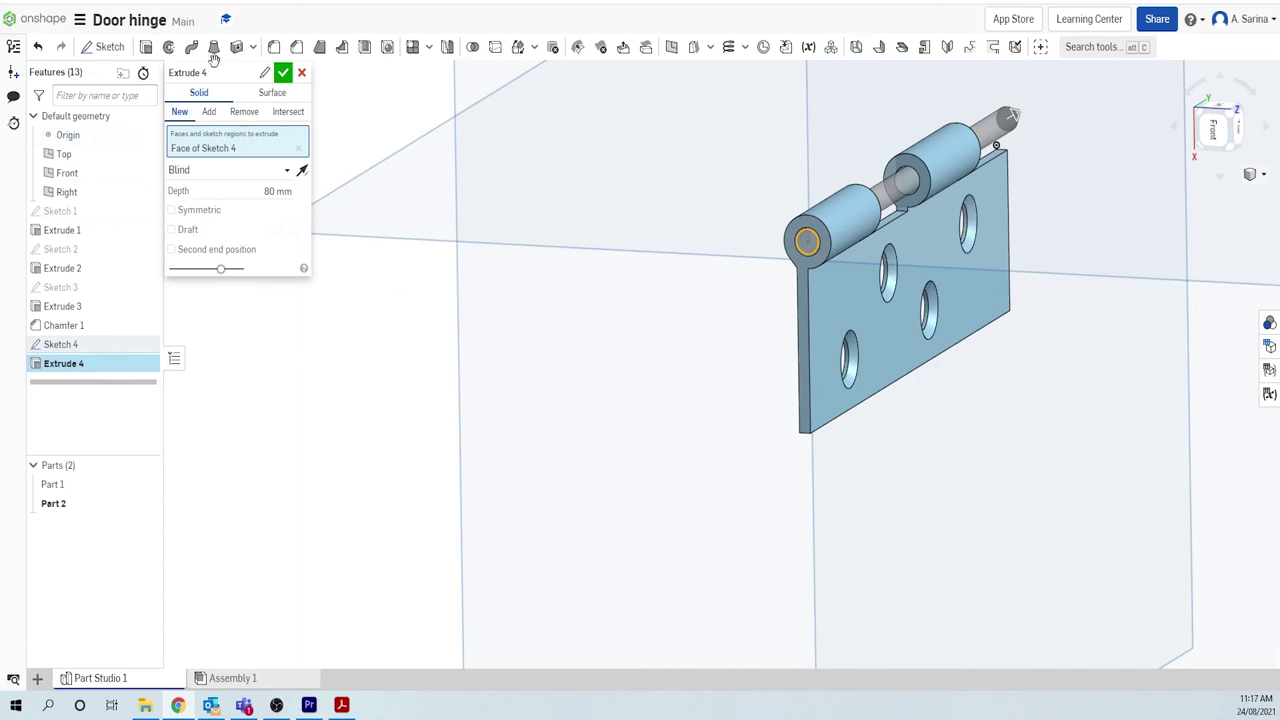
pyautogui.click(284, 74)
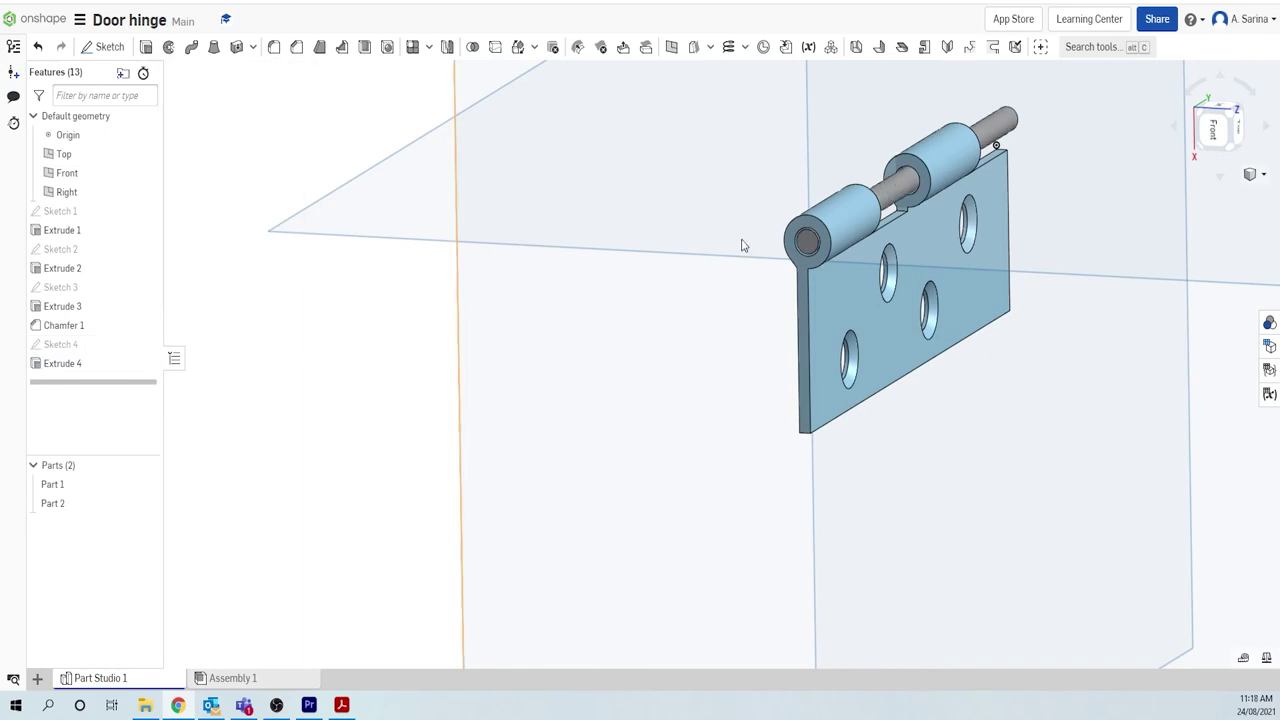
# Step: Start a new sketch on the pin's protruding end face, viewed straight on
pyautogui.moveTo(1068, 299); pyautogui.dragTo(1015, 288, button='right')
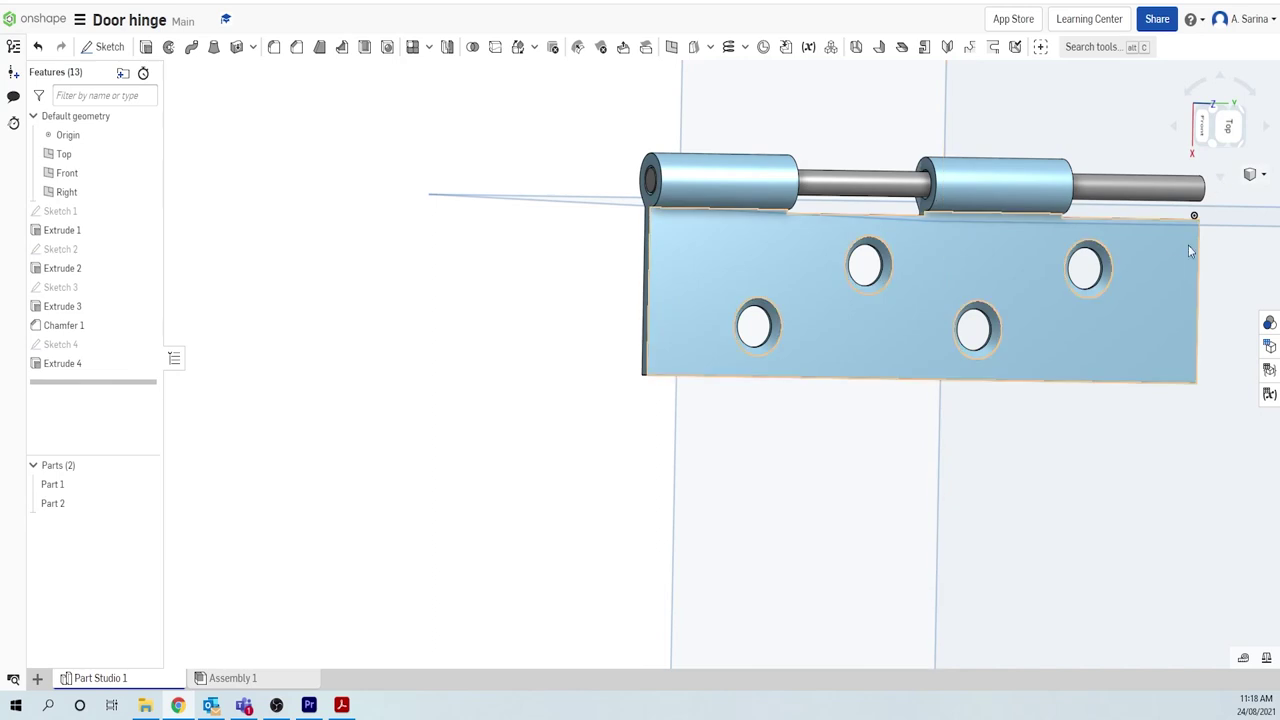
pyautogui.moveTo(1146, 449); pyautogui.dragTo(980, 331, button='right')
pyautogui.scroll(5, 994, 222)
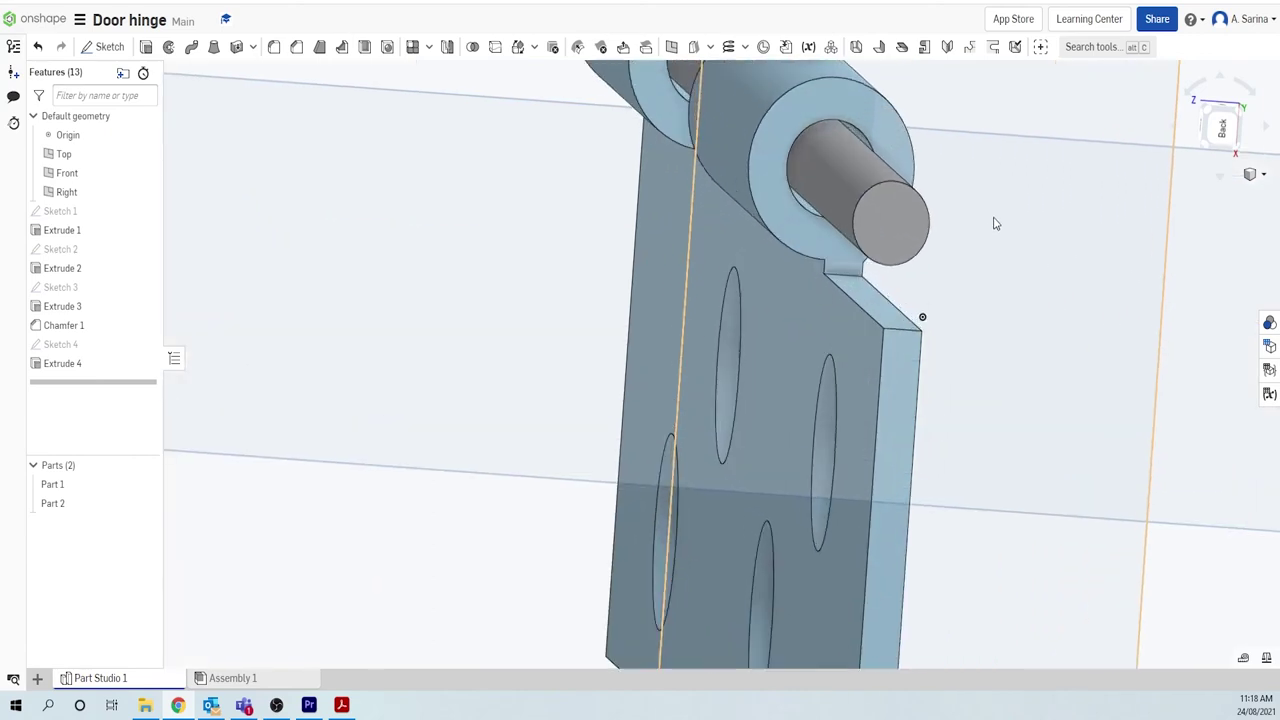
pyautogui.click(889, 215)
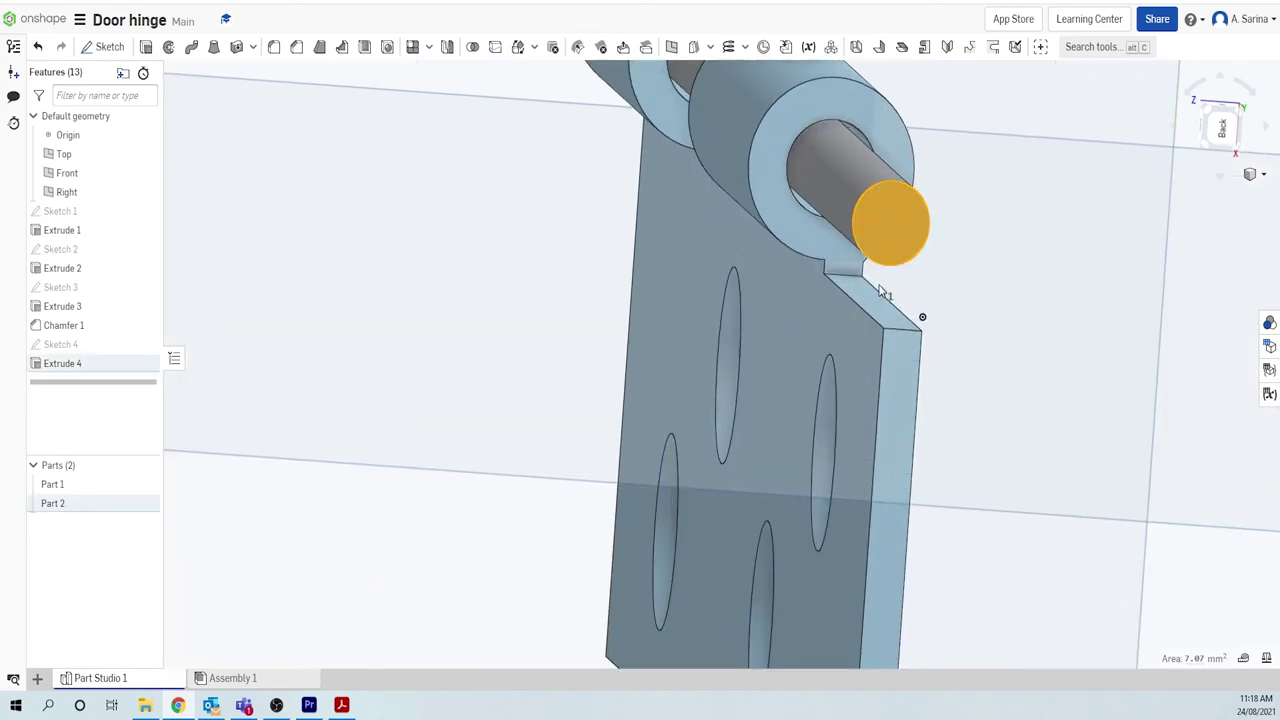
pyautogui.hotkey('shift', '2')
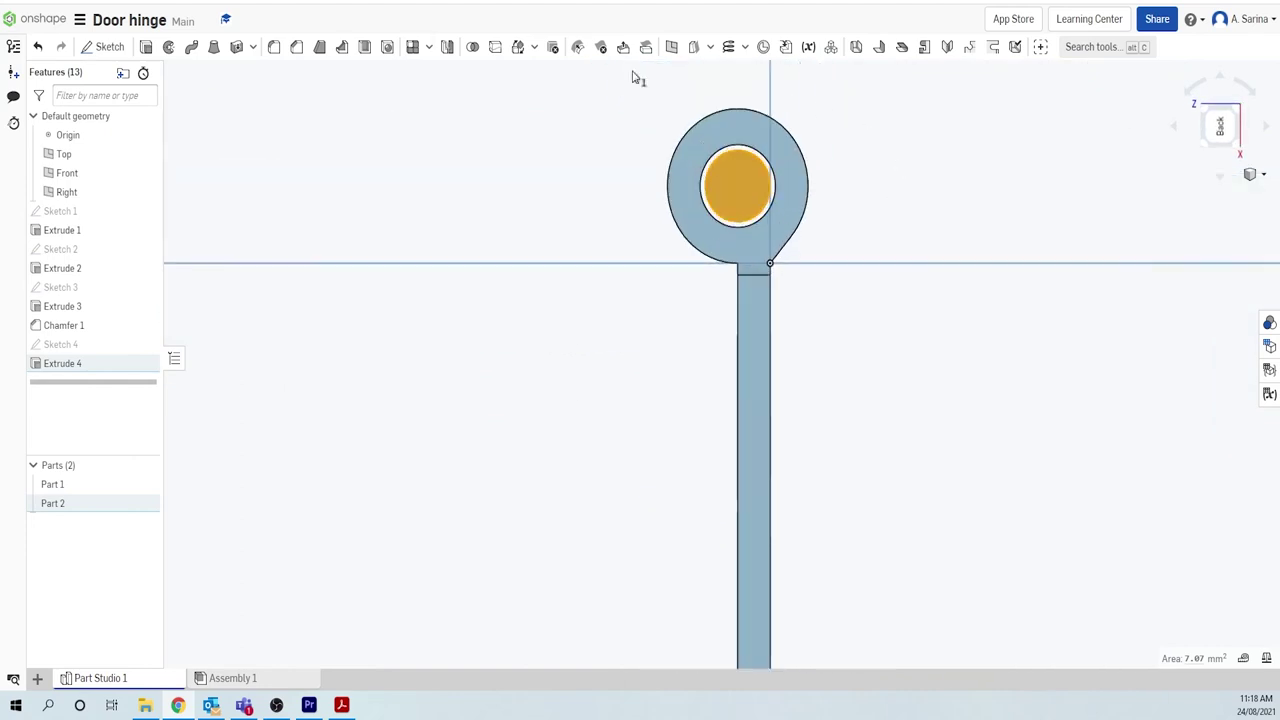
pyautogui.click(104, 46)
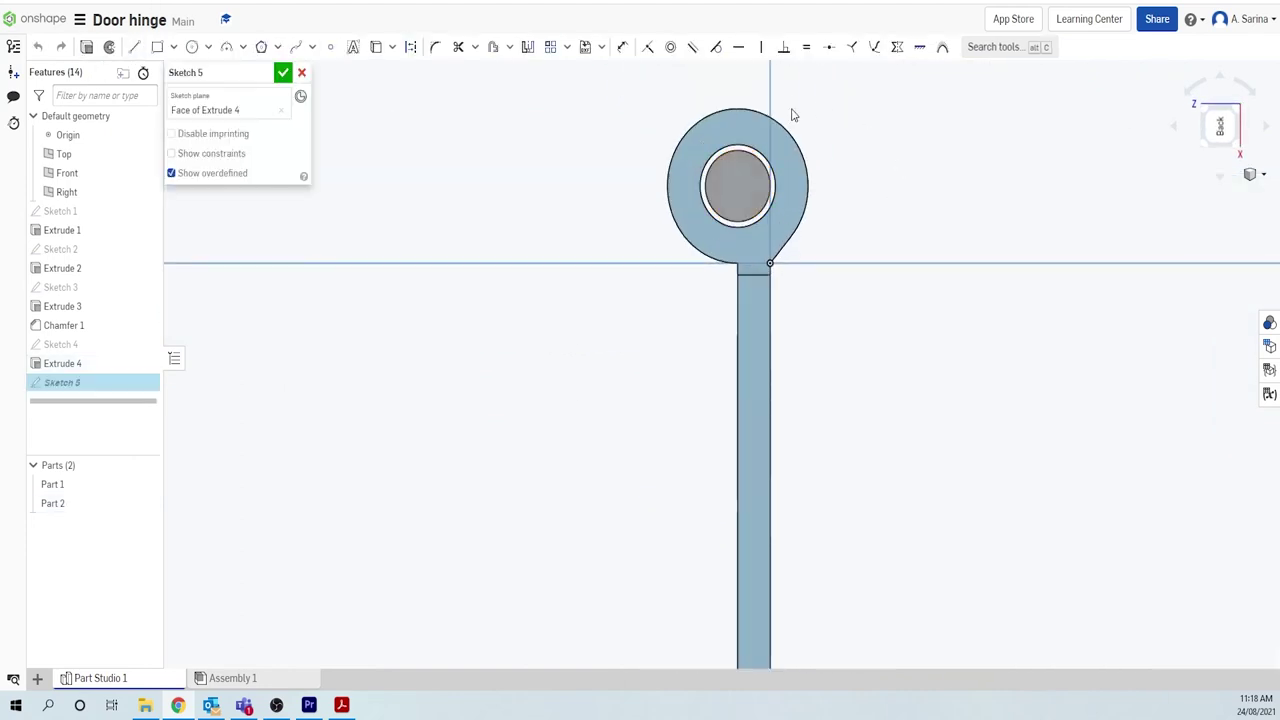
# Step: Draw a 6.5 mm diameter circle centered on the pin's end face
pyautogui.scroll(1, 887, 135)
pyautogui.press('c')
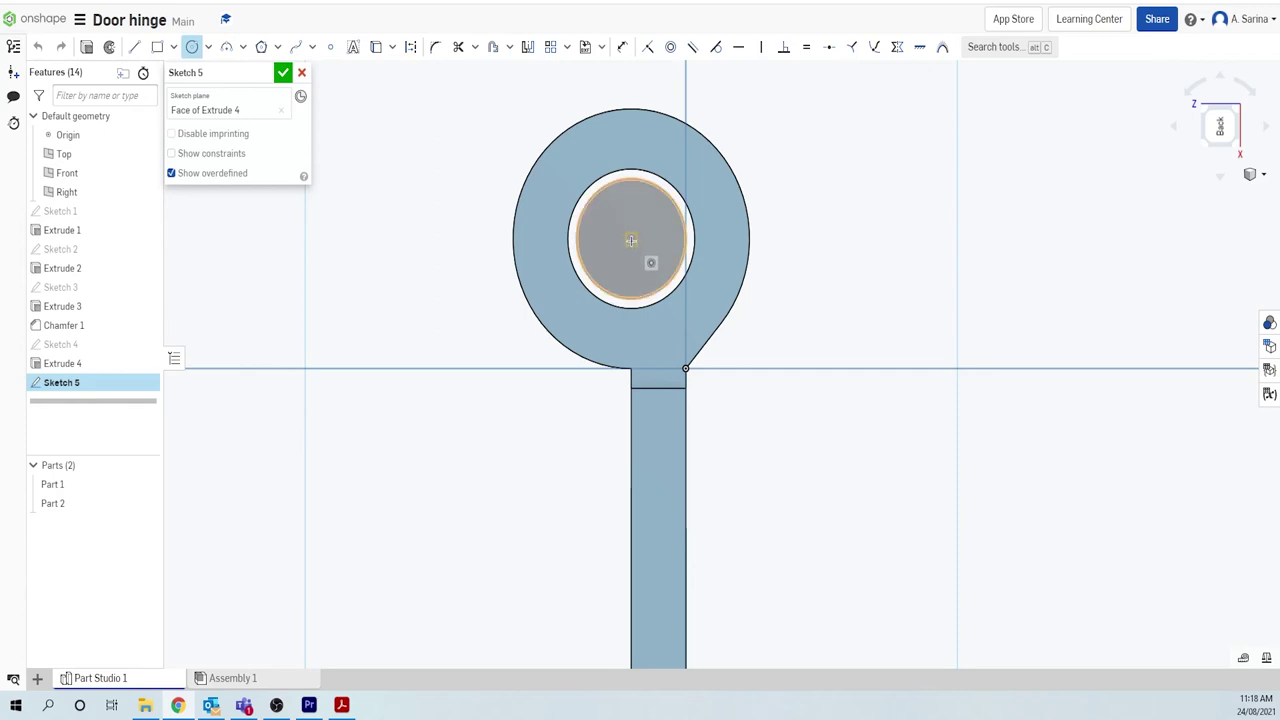
pyautogui.click(631, 238)
pyautogui.click(814, 161)
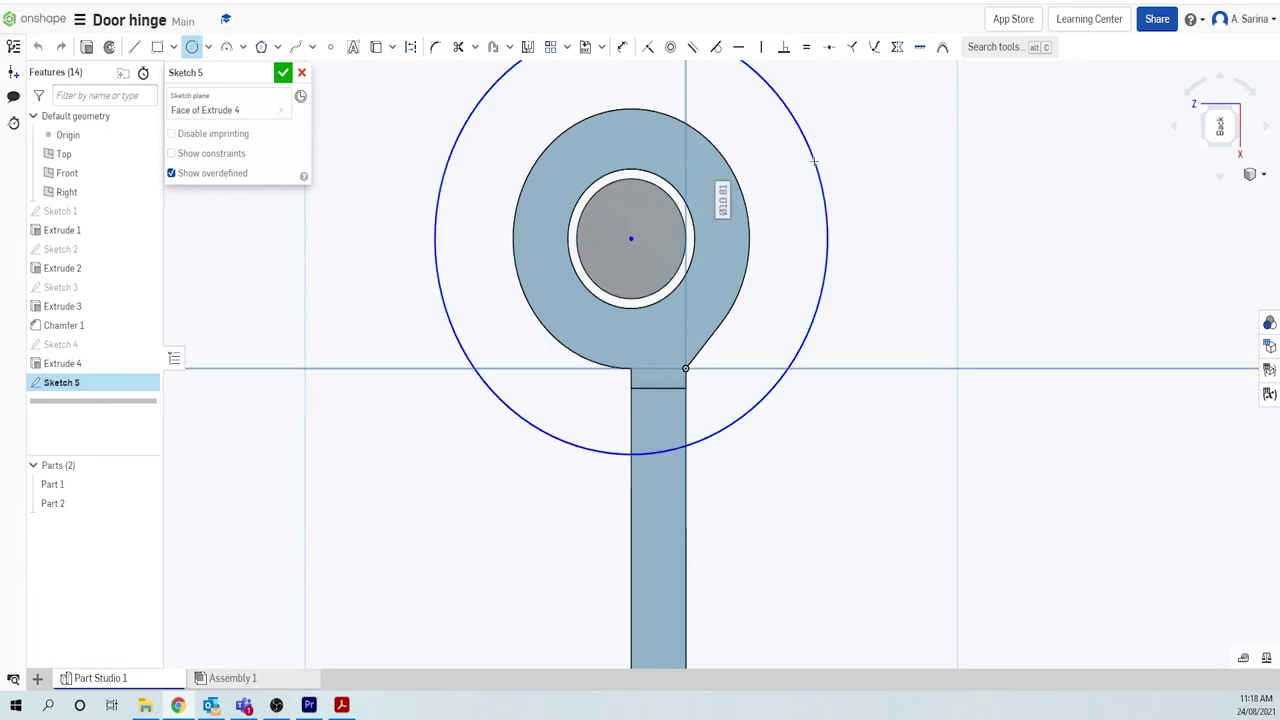
pyautogui.write('6')
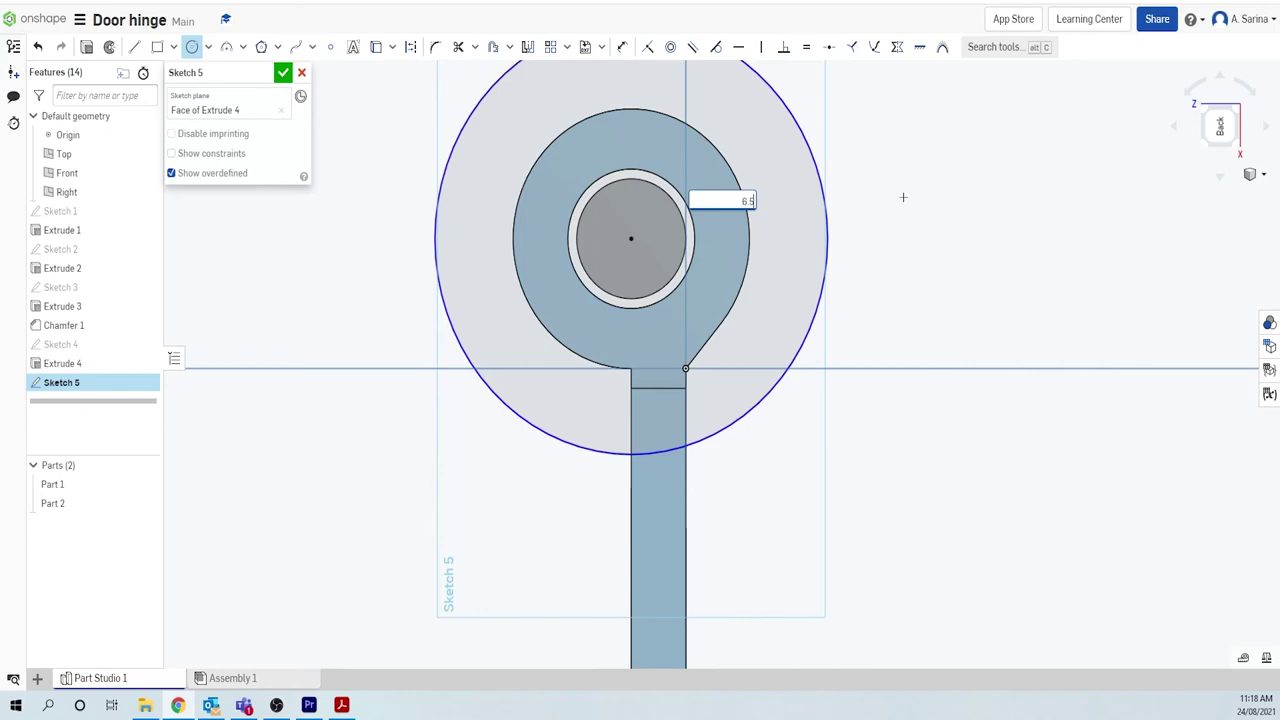
pyautogui.write('.5')
pyautogui.press('Return')
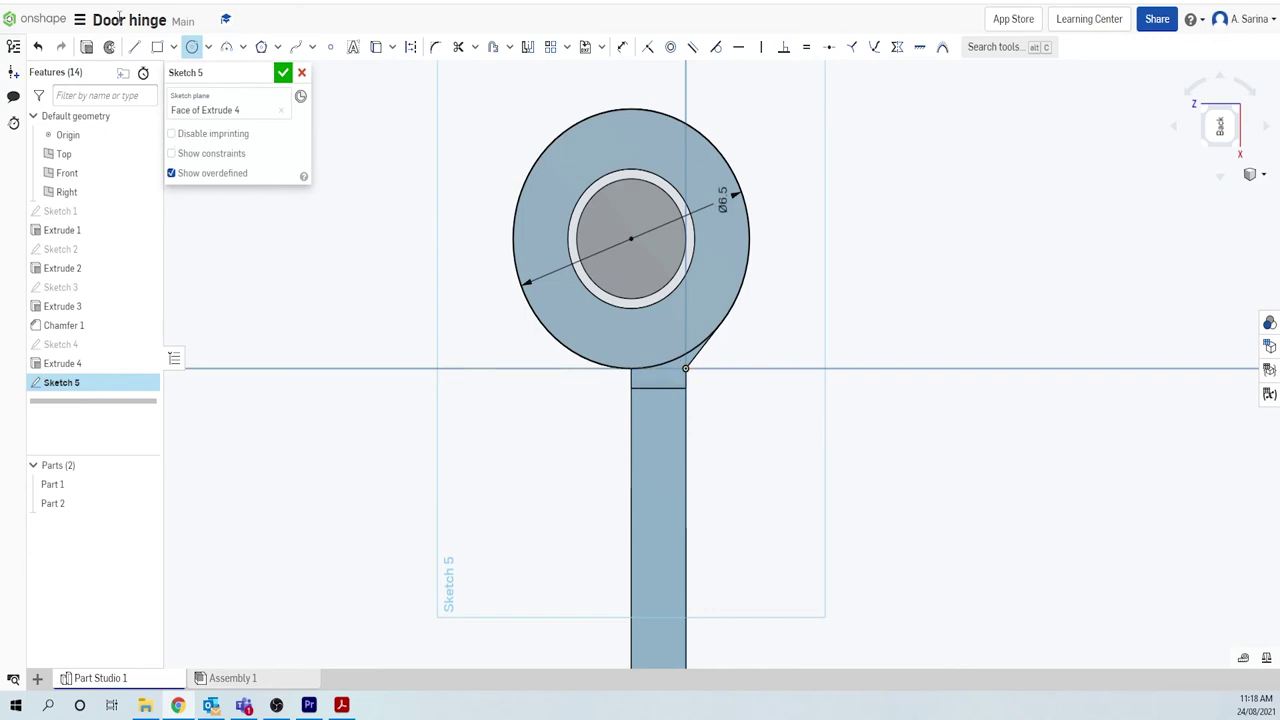
# Step: Draw a line across the full diameter of the 6.5 mm circle, passing through its center along the leaf's direction, and finish the sketch
pyautogui.click(137, 50)
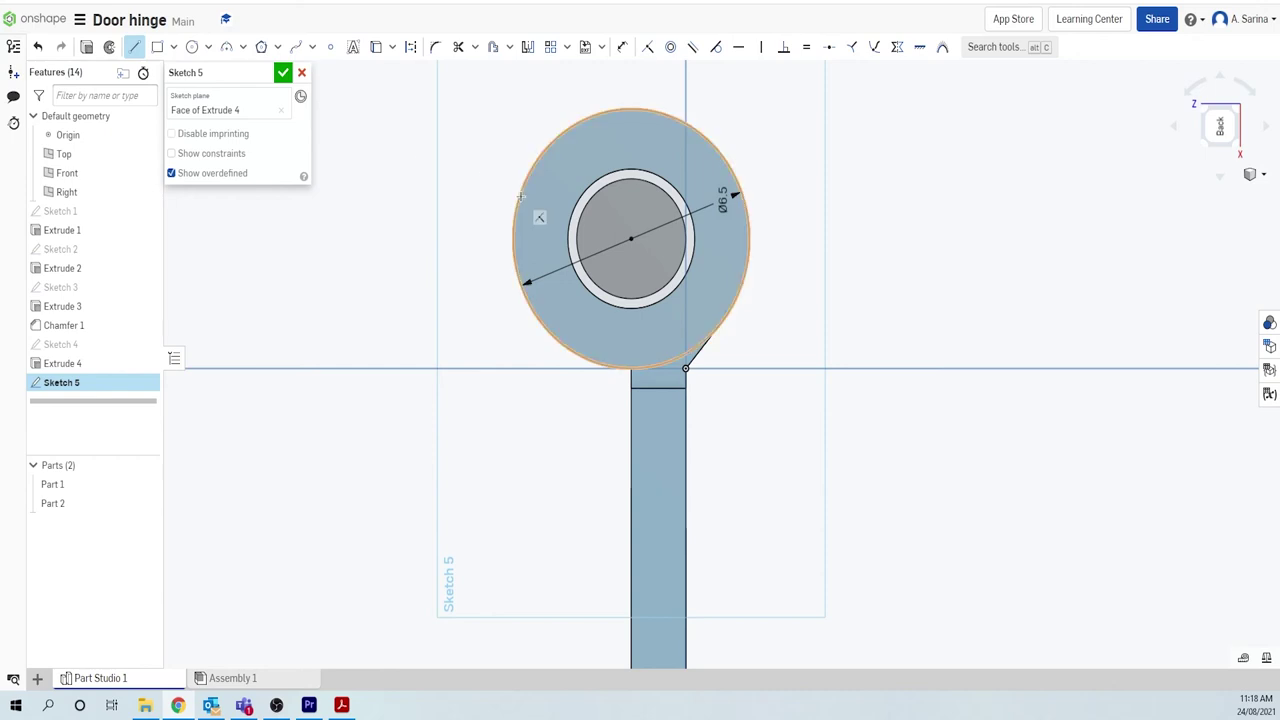
pyautogui.click(631, 240)
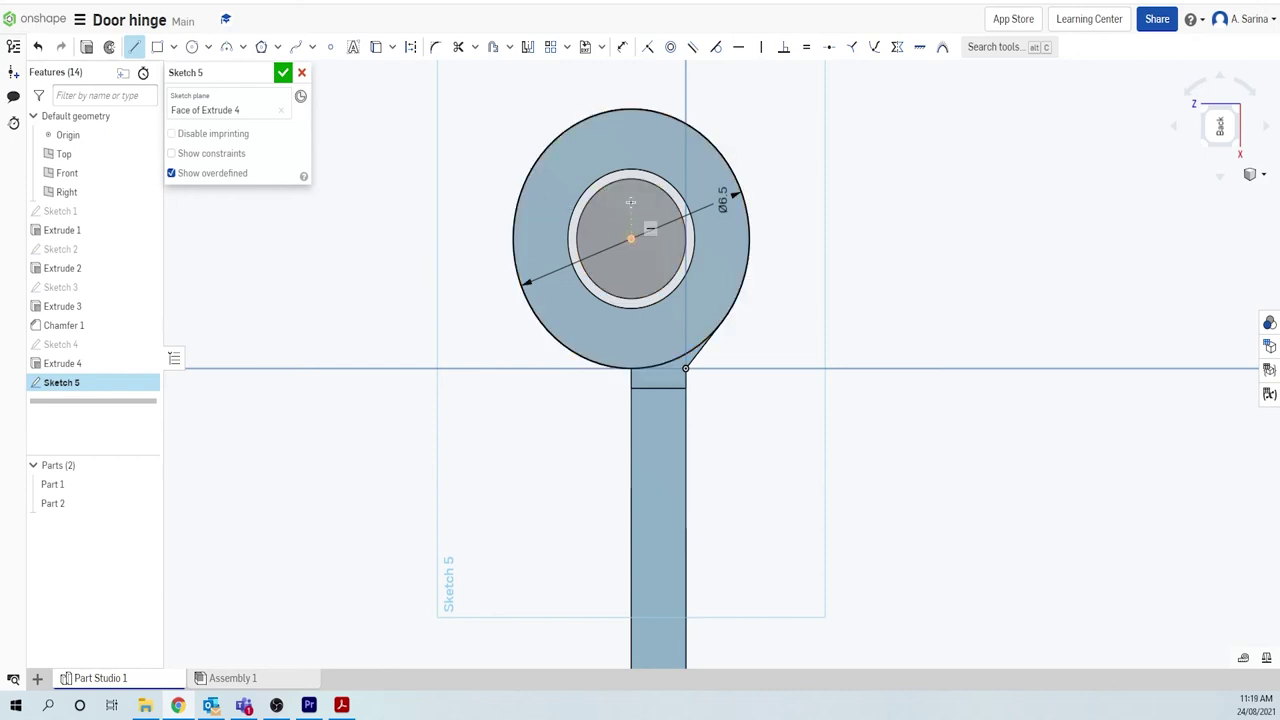
pyautogui.press('Escape')
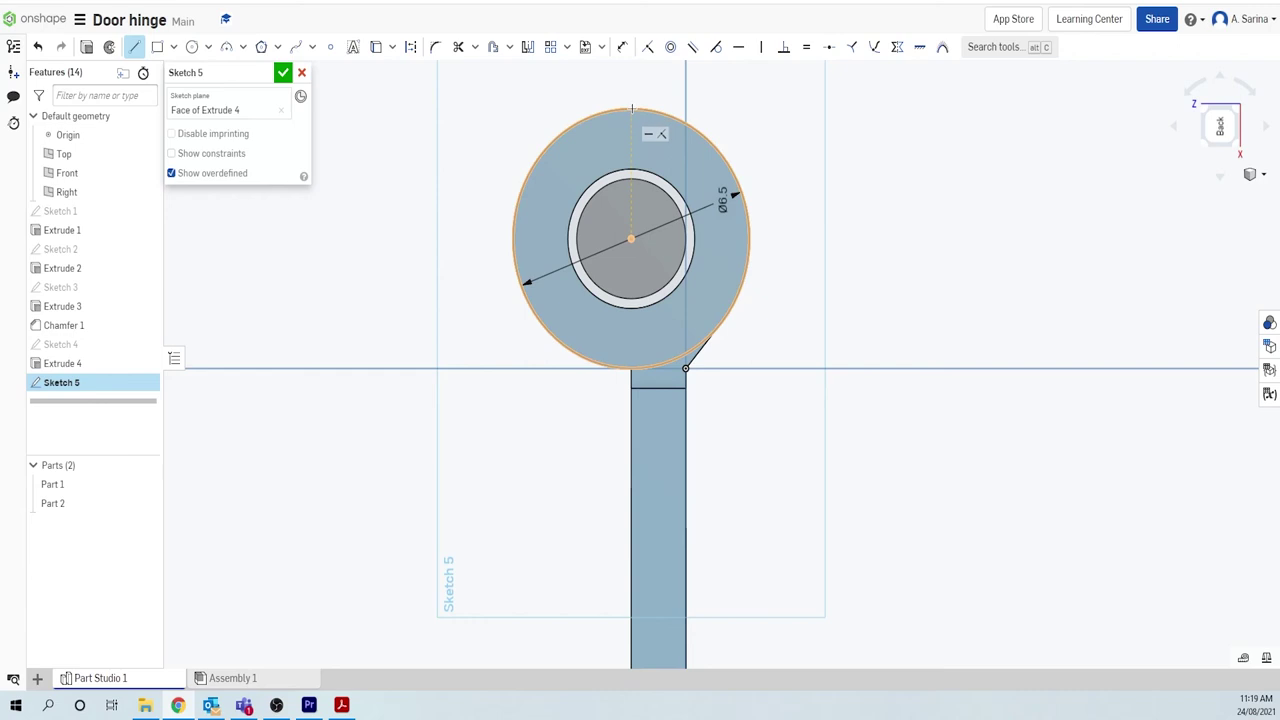
pyautogui.click(632, 109)
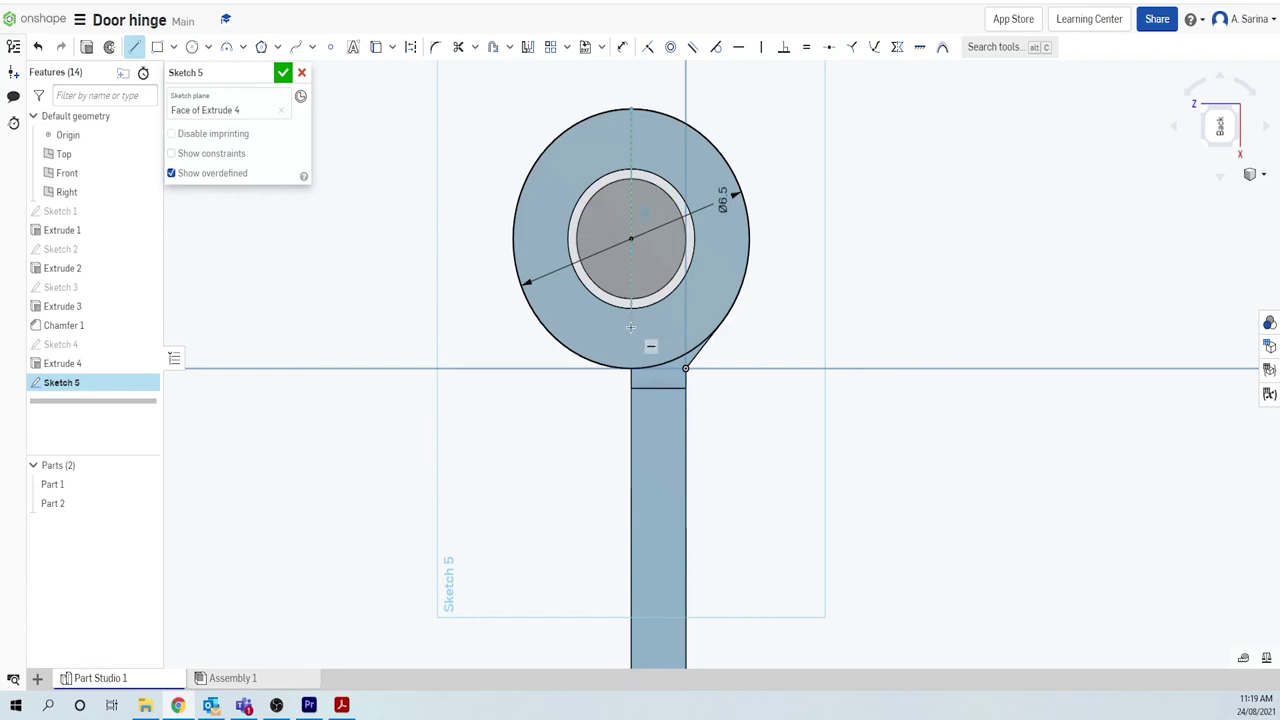
pyautogui.click(631, 366)
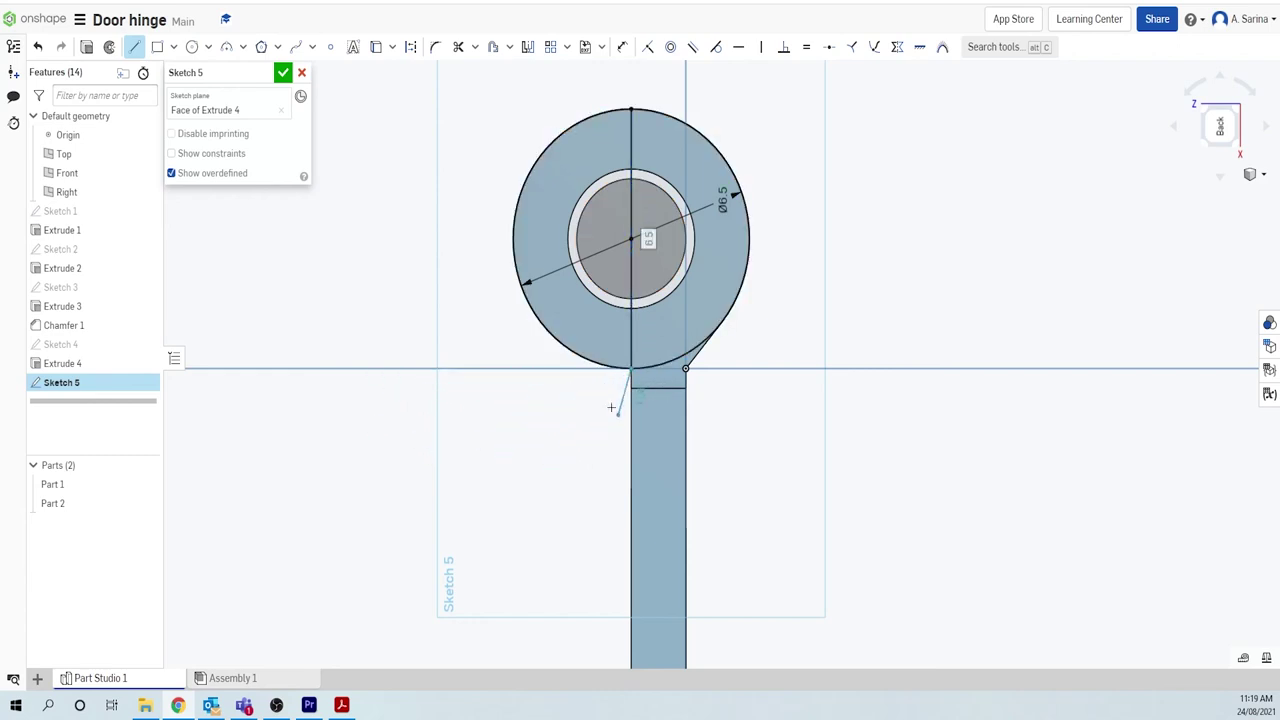
pyautogui.press('Escape')
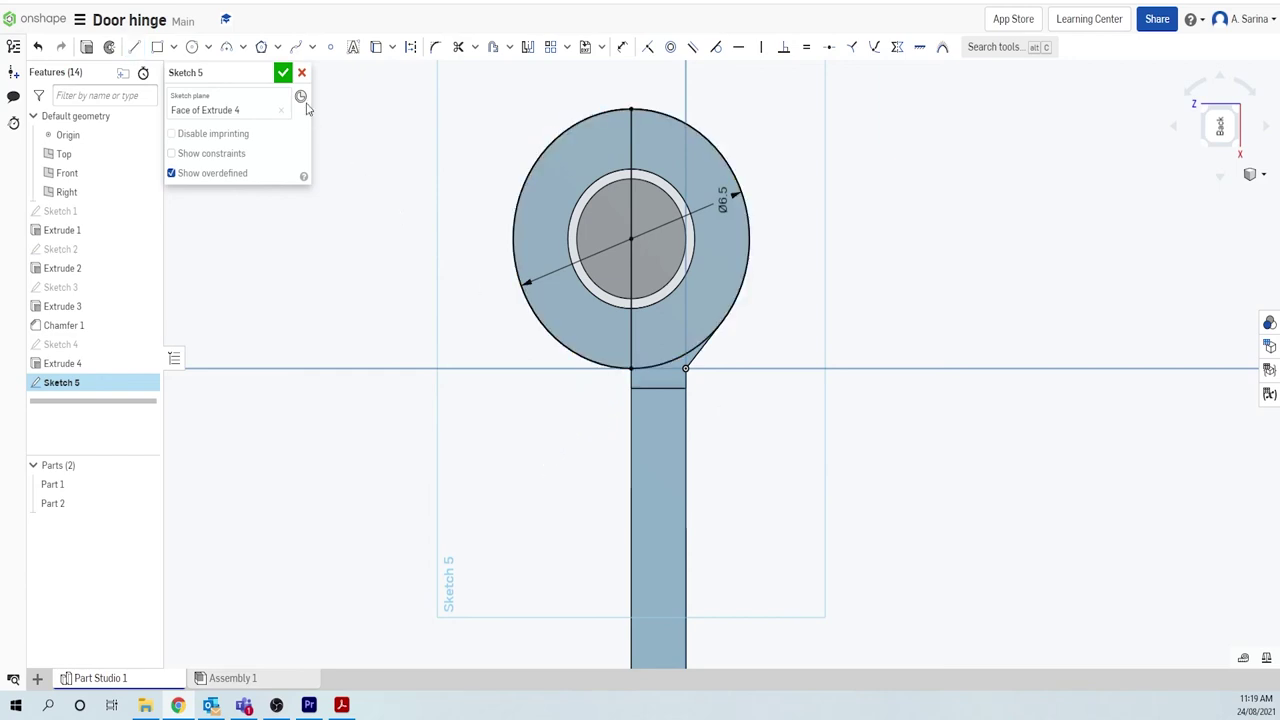
pyautogui.click(283, 74)
# Step: Revolve the sketch regions on one side of the diameter line about that line, using Add to merge them with the pin
pyautogui.scroll(-2, 379, 228)
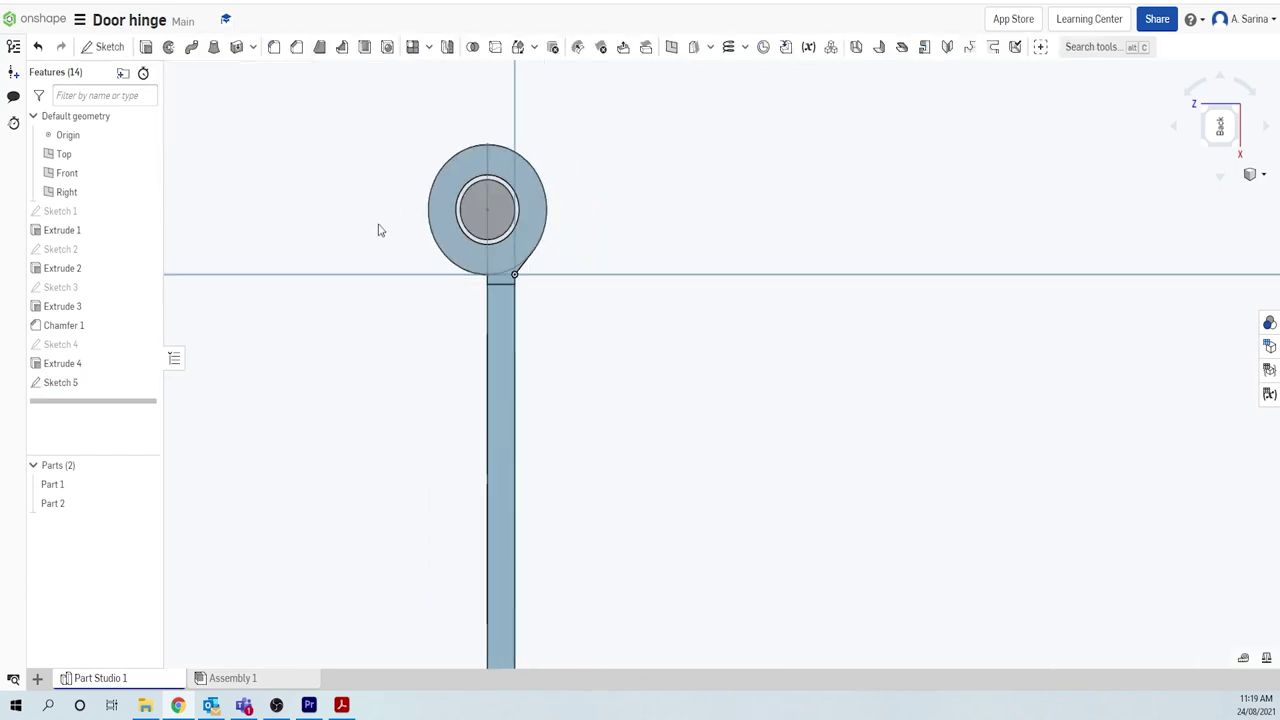
pyautogui.moveTo(625, 509); pyautogui.dragTo(641, 447, button='right')
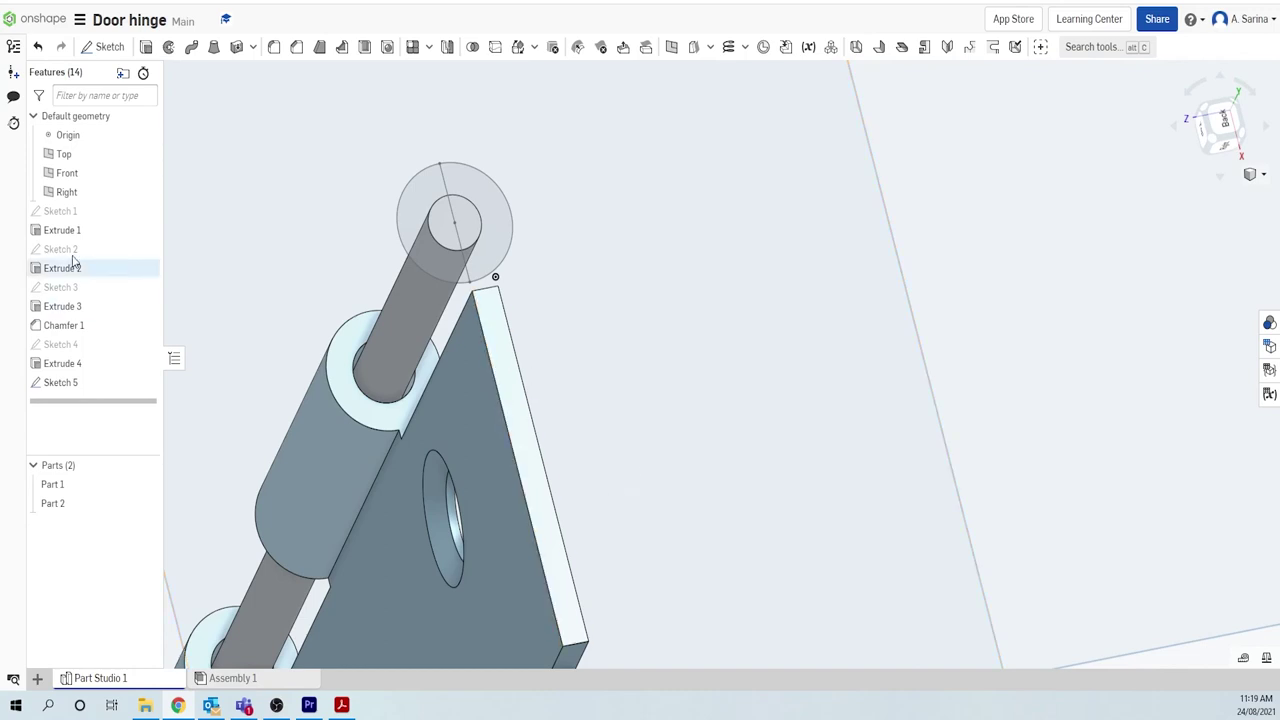
pyautogui.click(169, 48)
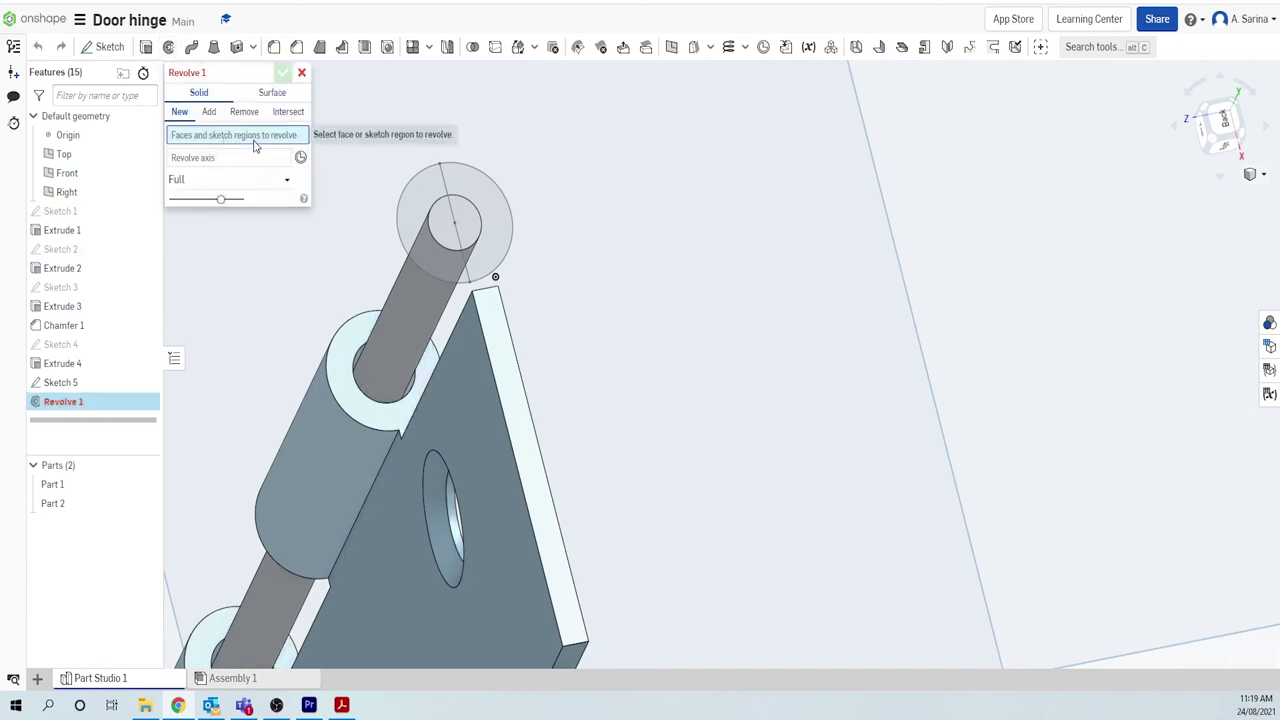
pyautogui.click(409, 213)
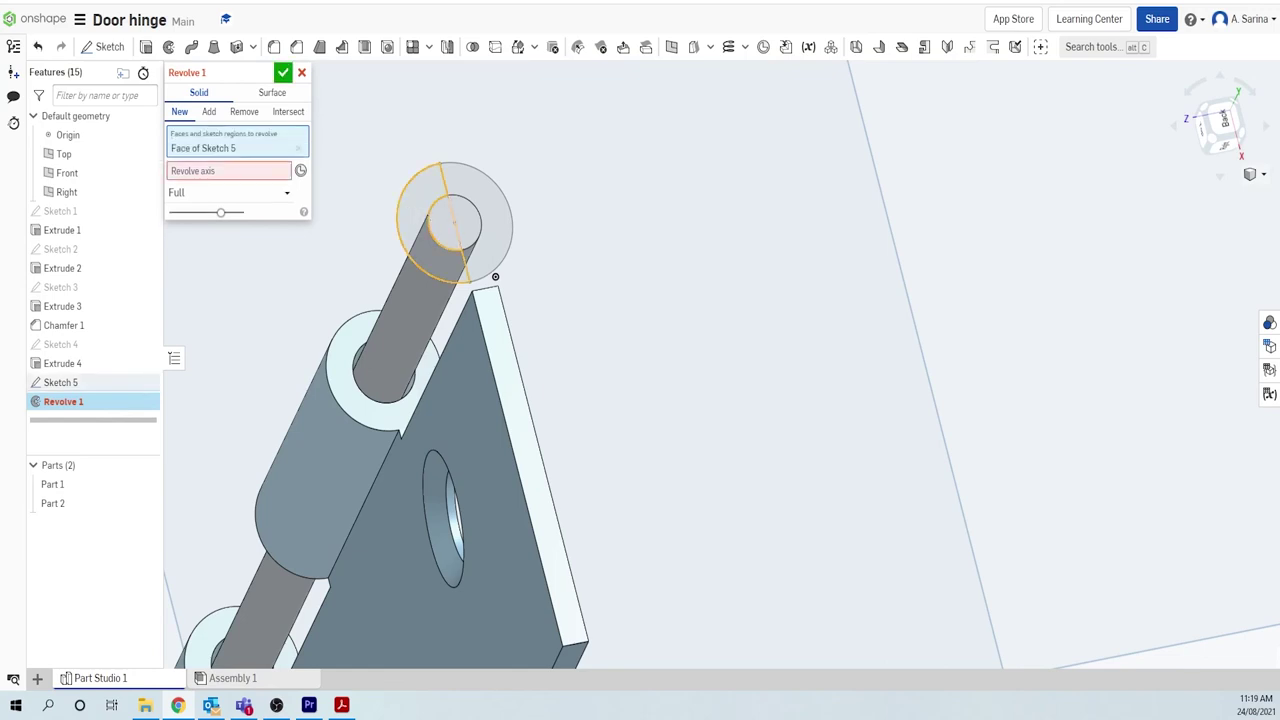
pyautogui.click(441, 225)
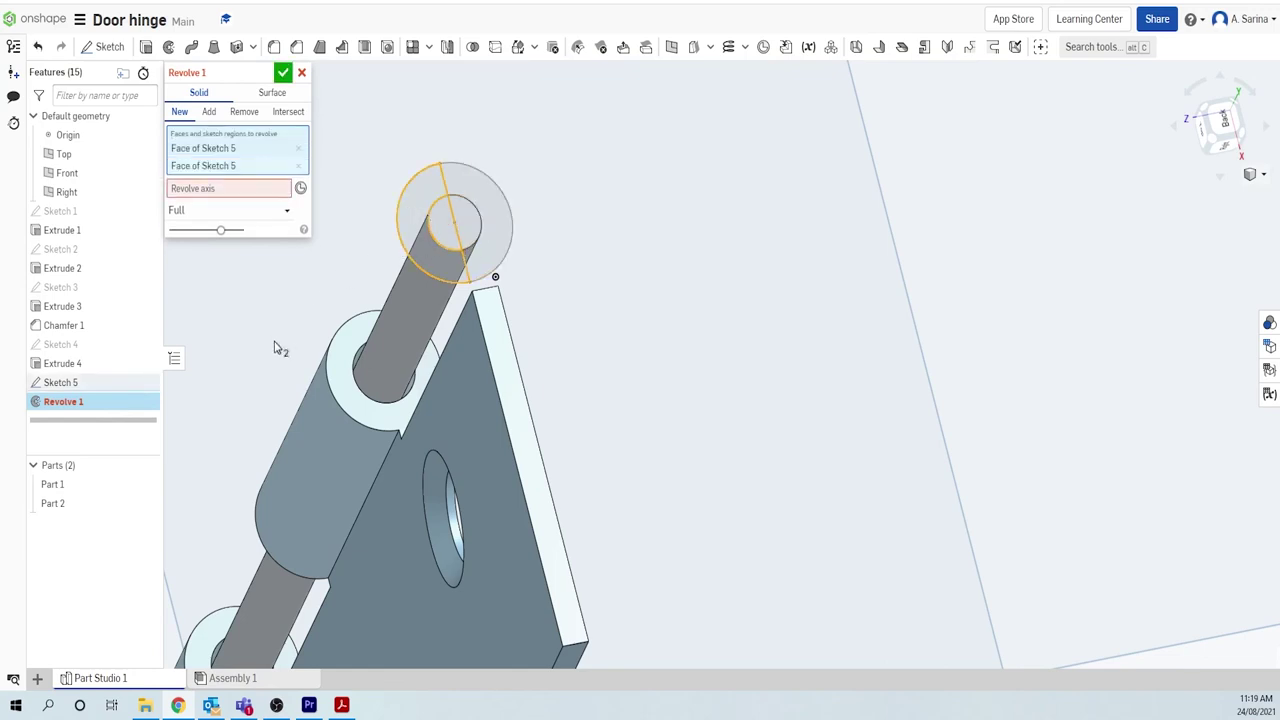
pyautogui.click(228, 189)
pyautogui.click(447, 190)
pyautogui.scroll(2, 596, 328)
pyautogui.moveTo(591, 315)
pyautogui.mouseDown(button='right')
pyautogui.moveTo(577, 294)
pyautogui.moveTo(640, 329)
pyautogui.moveTo(651, 321)
pyautogui.mouseUp(button='right')
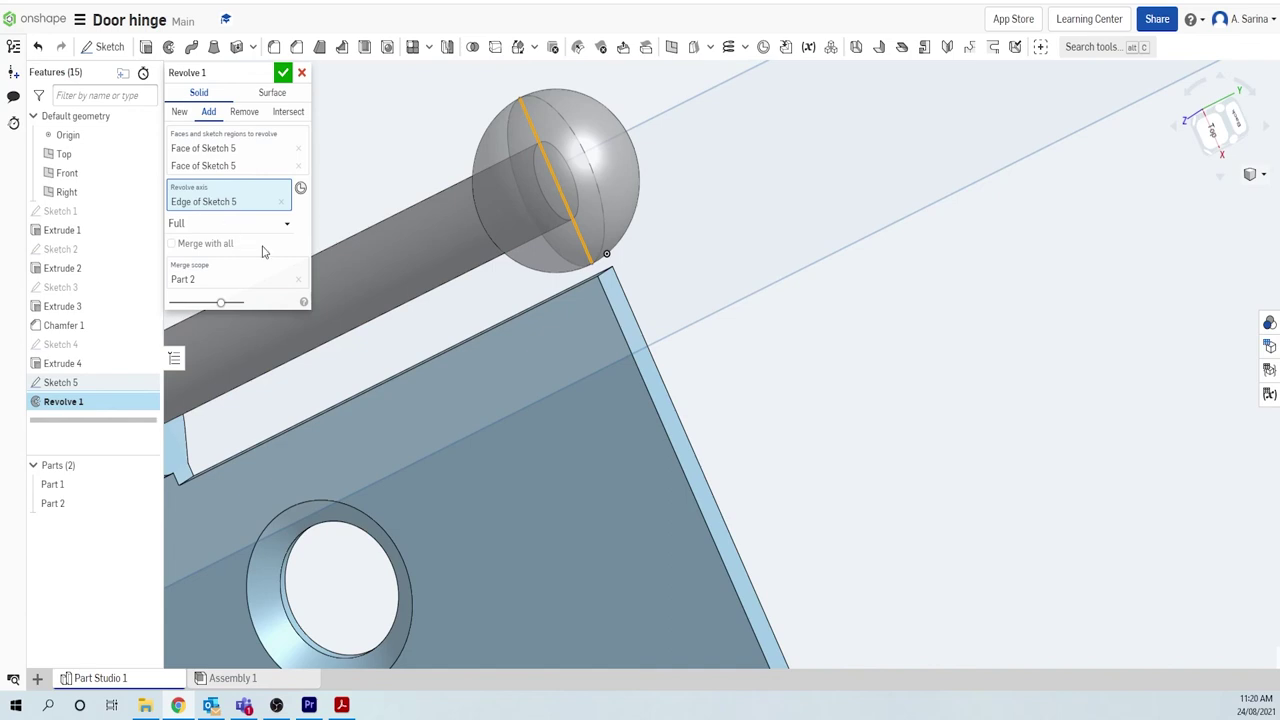
# Step: Set the revolve to one direction at 180 deg, flip it so the dome faces away from the pin, and apply it
pyautogui.click(287, 224)
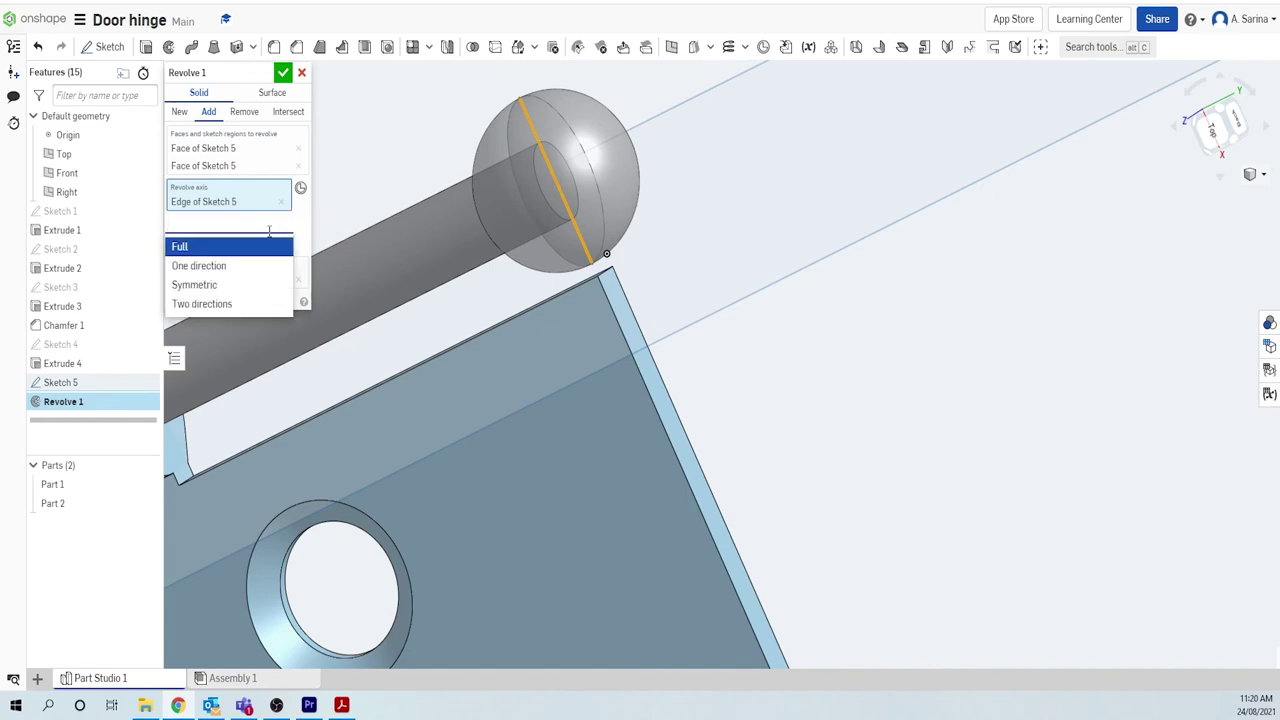
pyautogui.click(245, 265)
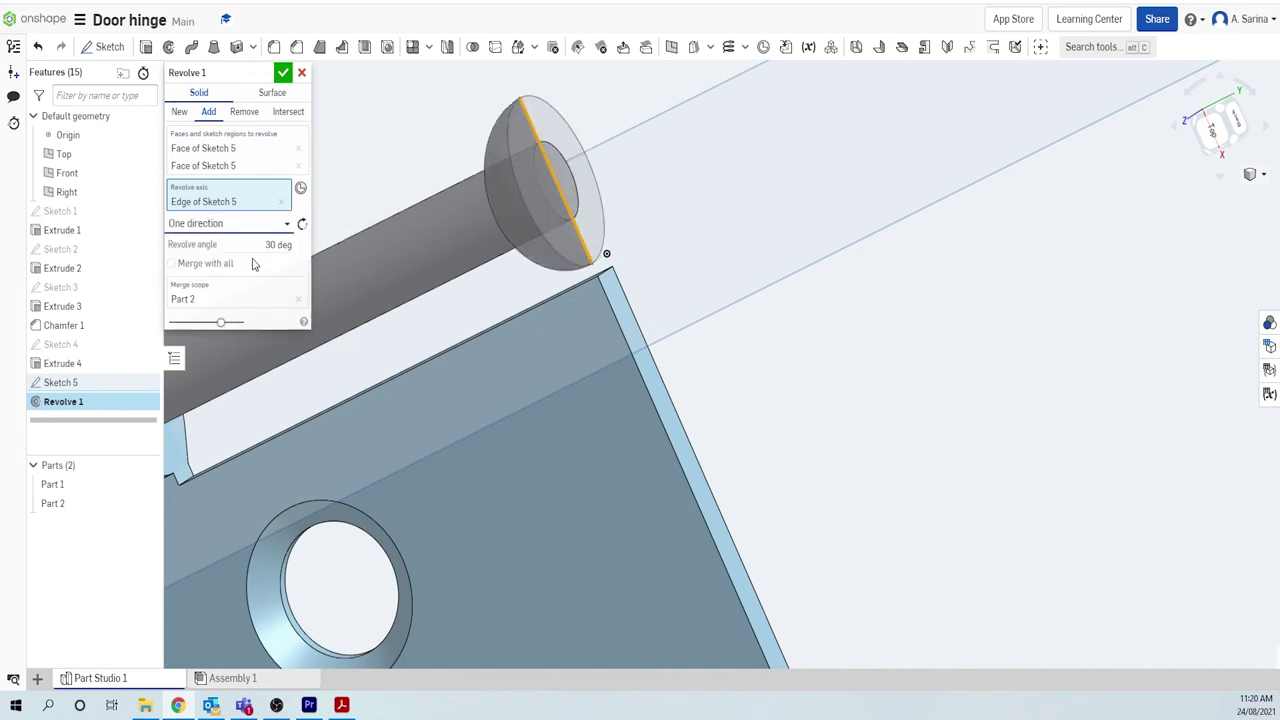
pyautogui.click(267, 243)
pyautogui.write('180')
pyautogui.press('Return')
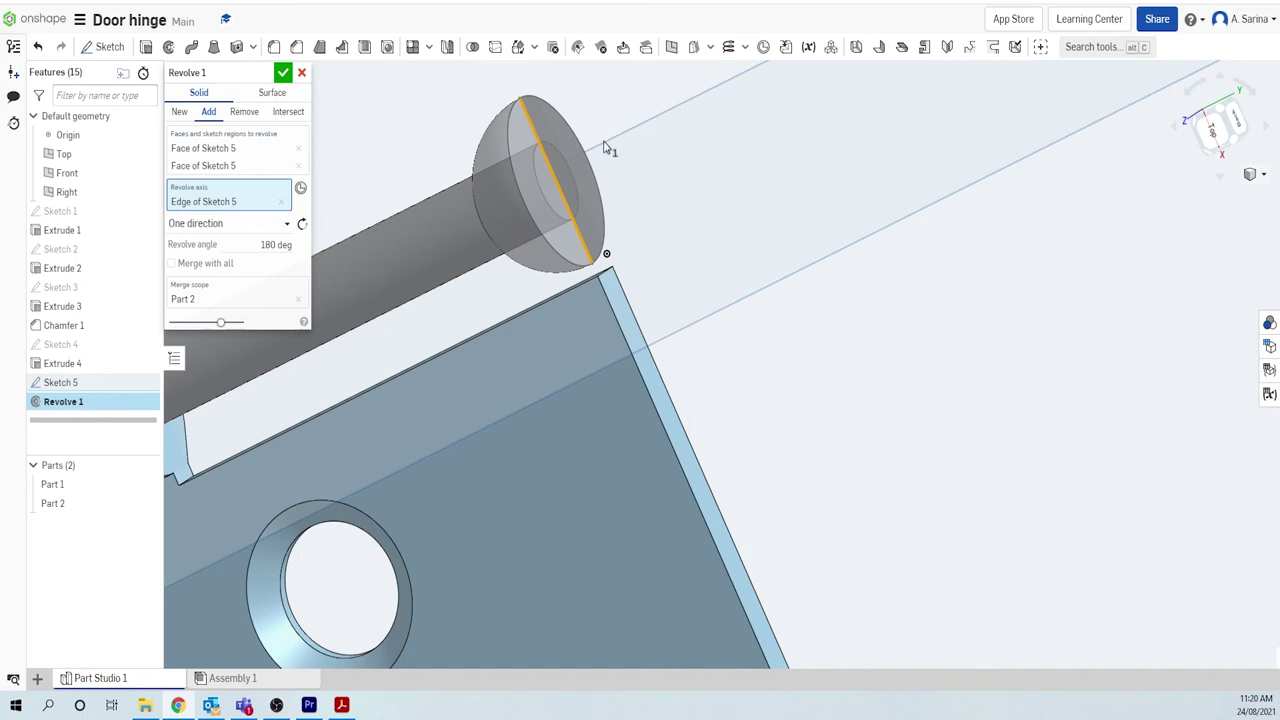
pyautogui.moveTo(757, 218); pyautogui.dragTo(794, 245, button='right')
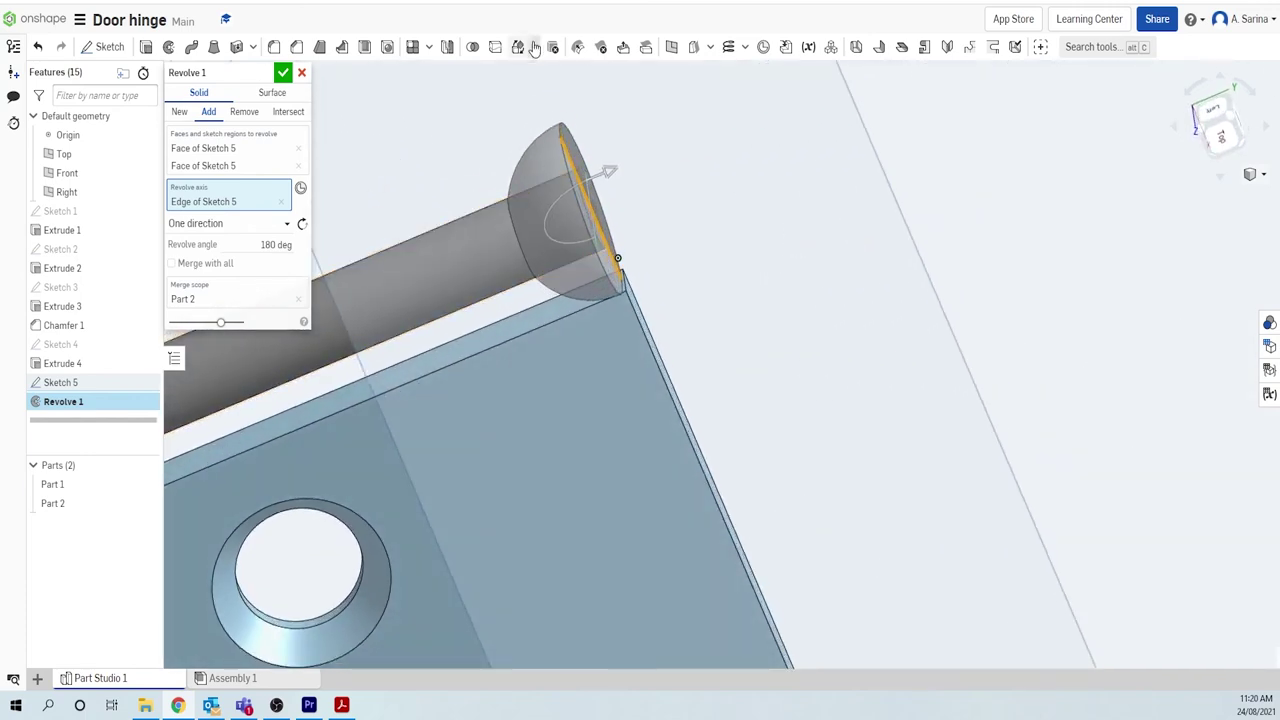
pyautogui.click(302, 225)
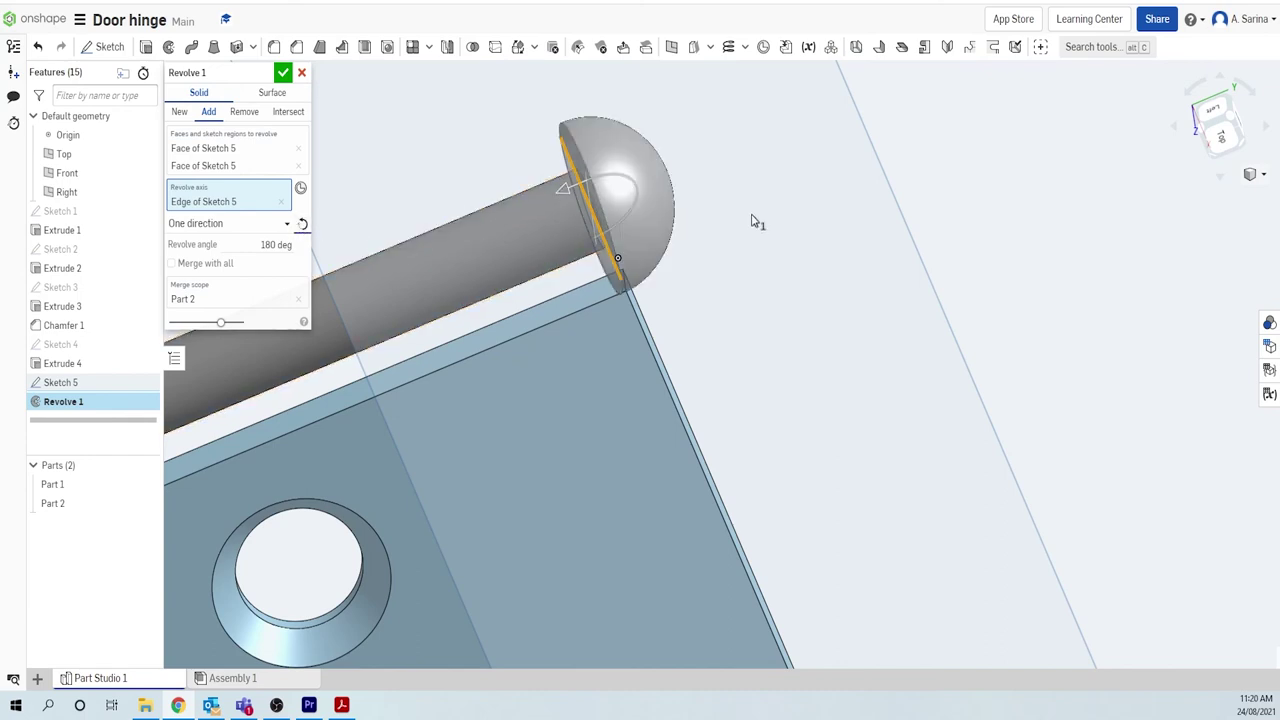
pyautogui.scroll(-5, 755, 222)
pyautogui.scroll(-3, 755, 222)
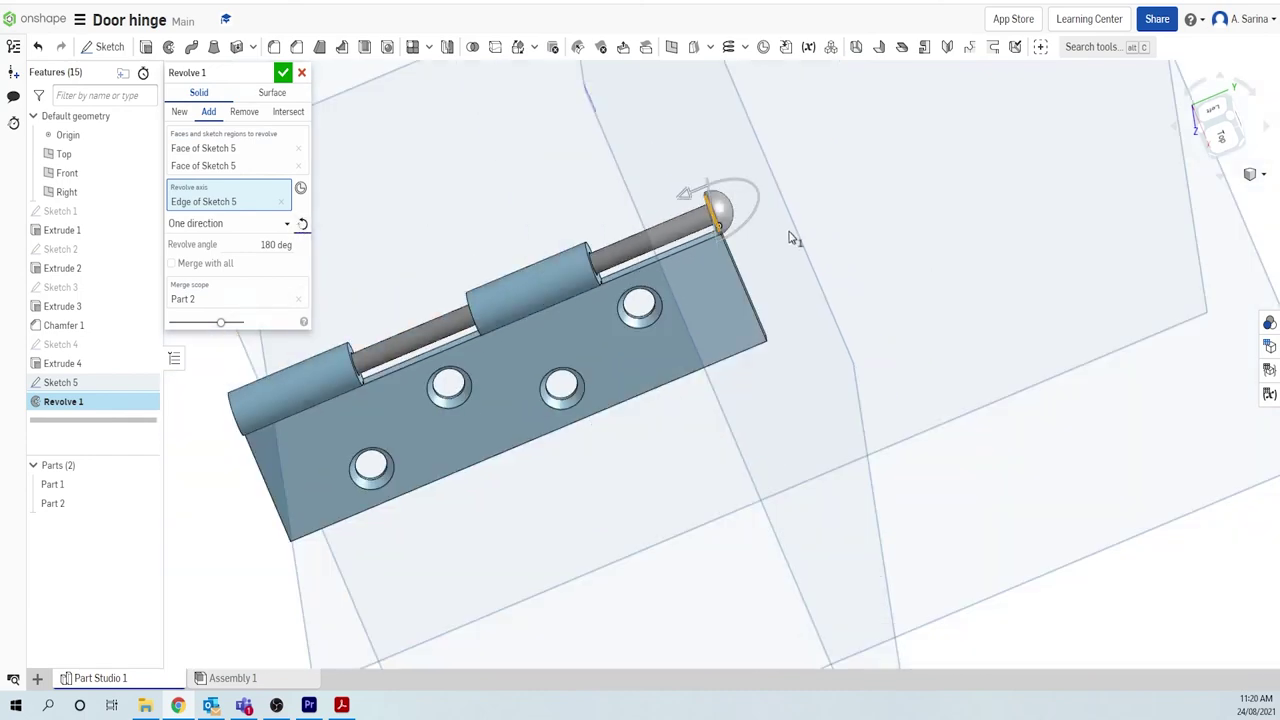
pyautogui.click(284, 75)
# Step: Rename the leaf part, Part 1, as Hinge leaf
pyautogui.moveTo(787, 217); pyautogui.dragTo(787, 190, button='right')
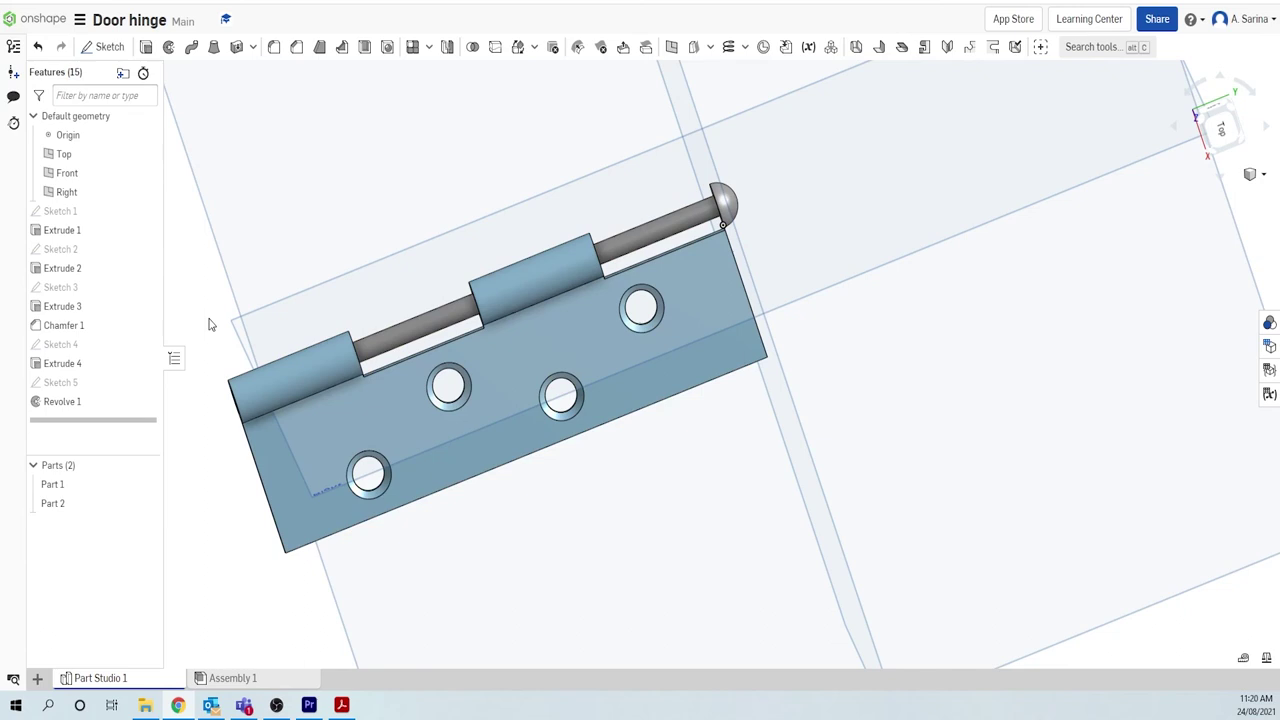
pyautogui.rightClick(73, 486)
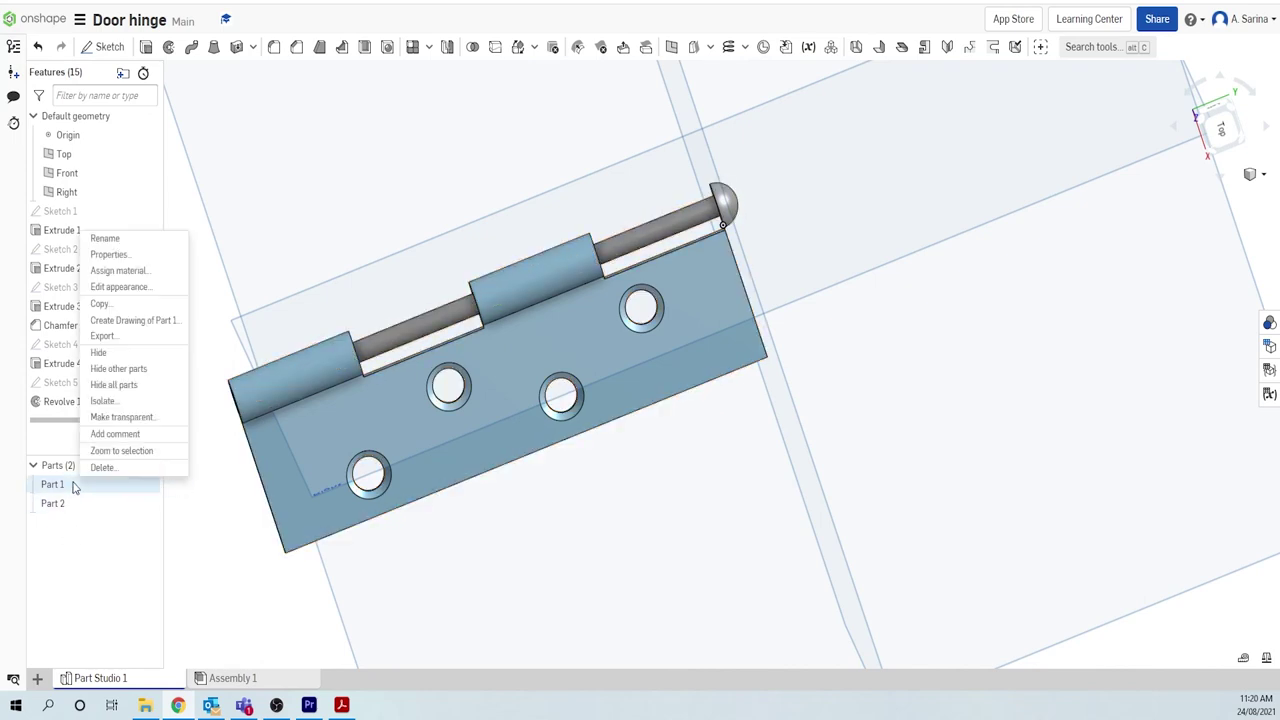
pyautogui.click(112, 244)
pyautogui.write('Hinge leaf')
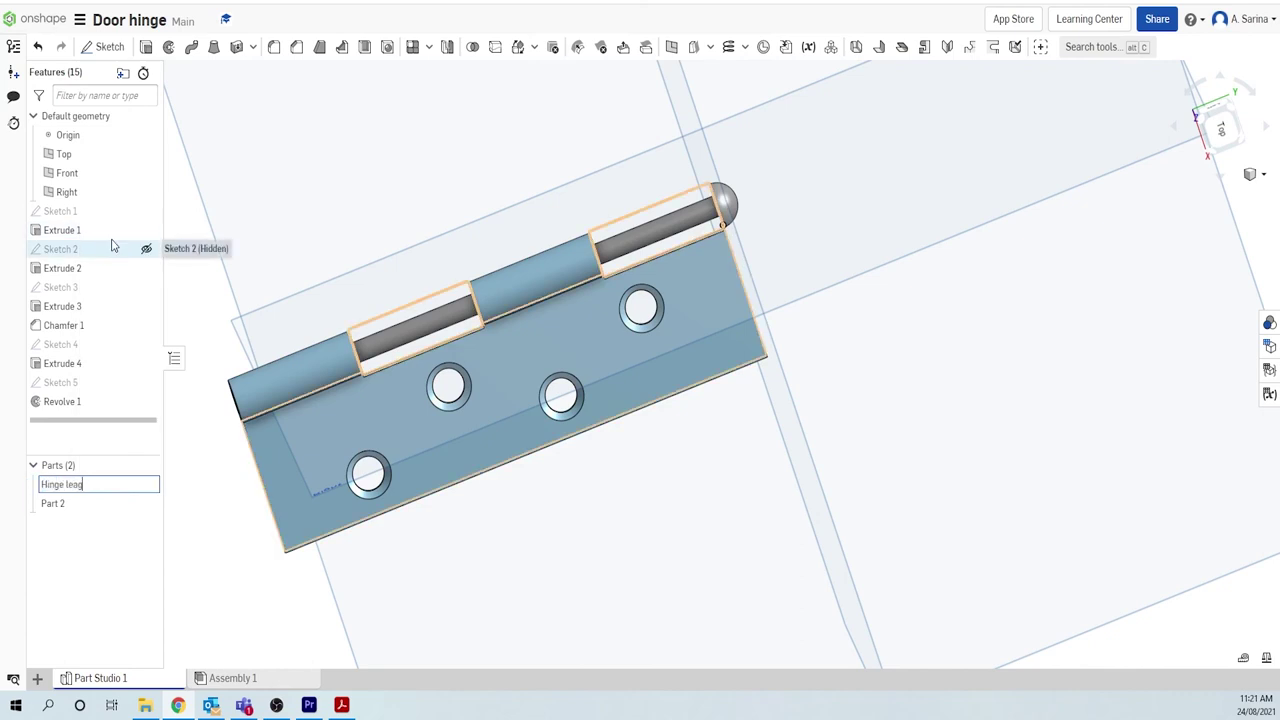
pyautogui.click(137, 538)
# Step: Rename the pin part, Part 2, as Hinge Pin
pyautogui.rightClick(57, 505)
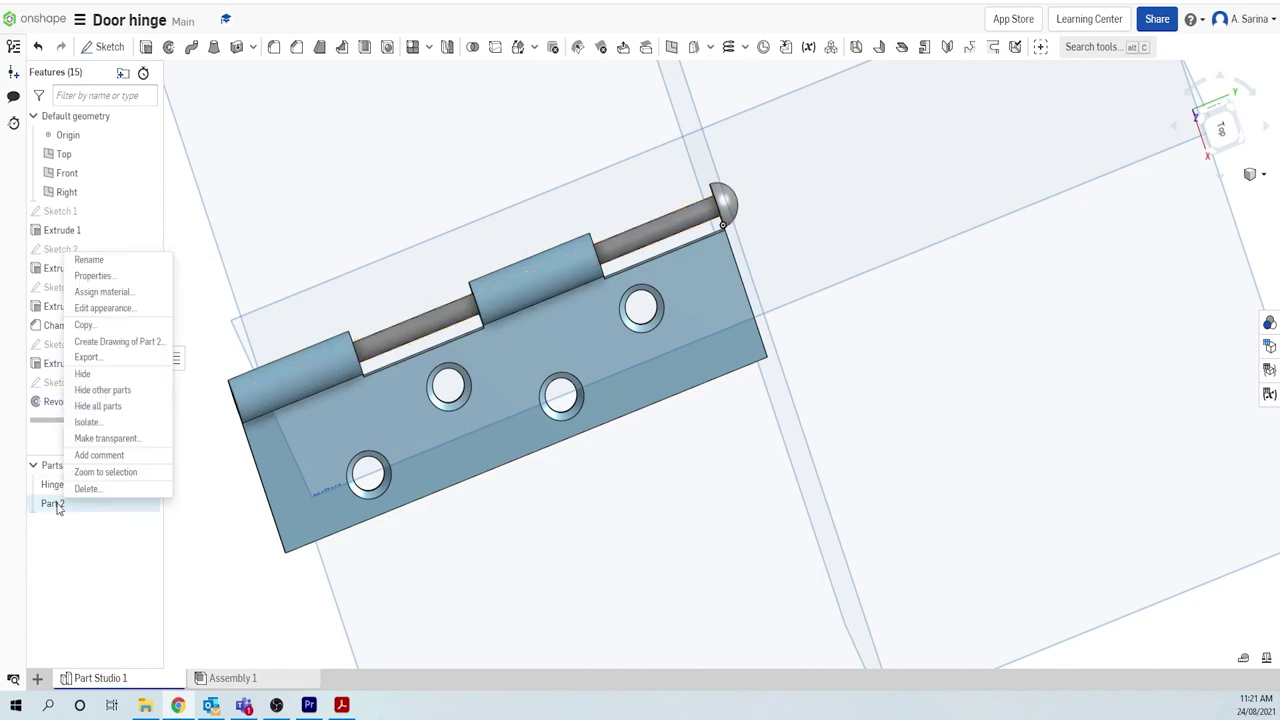
pyautogui.click(100, 262)
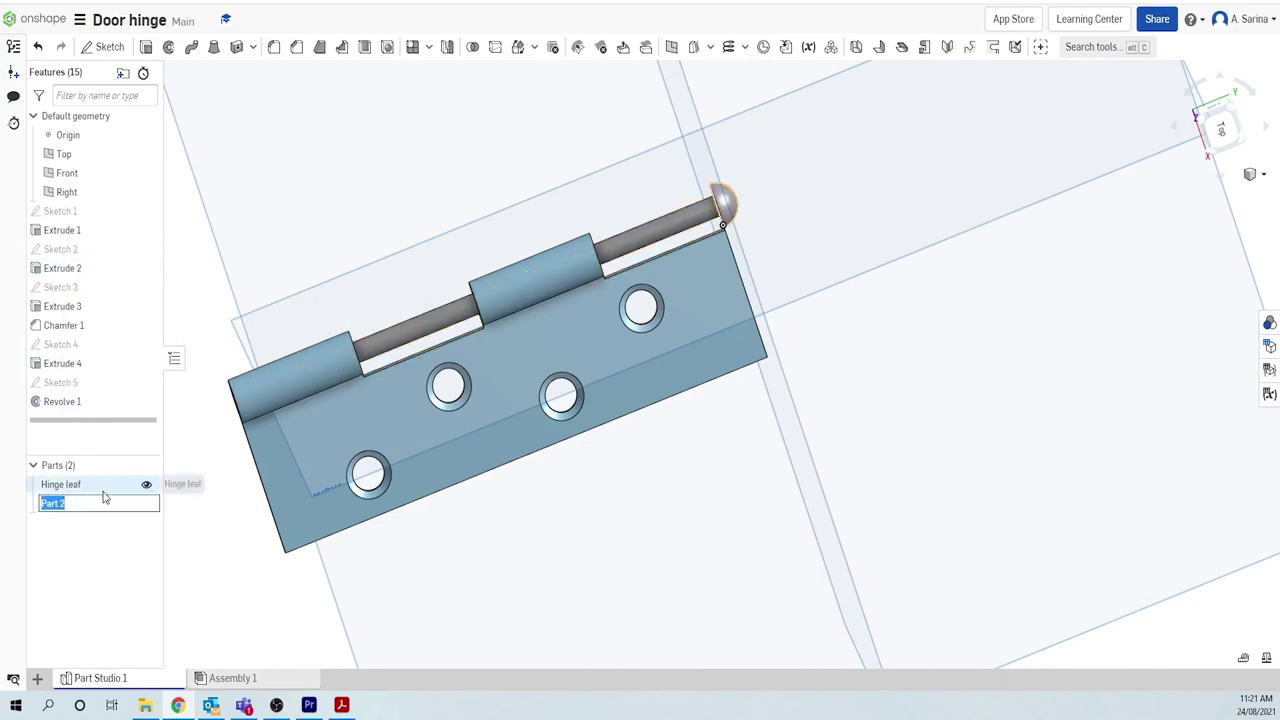
pyautogui.write('Pin')
pyautogui.press('BackSpace')
pyautogui.press('BackSpace')
pyautogui.press('BackSpace')
pyautogui.write('Hinge')
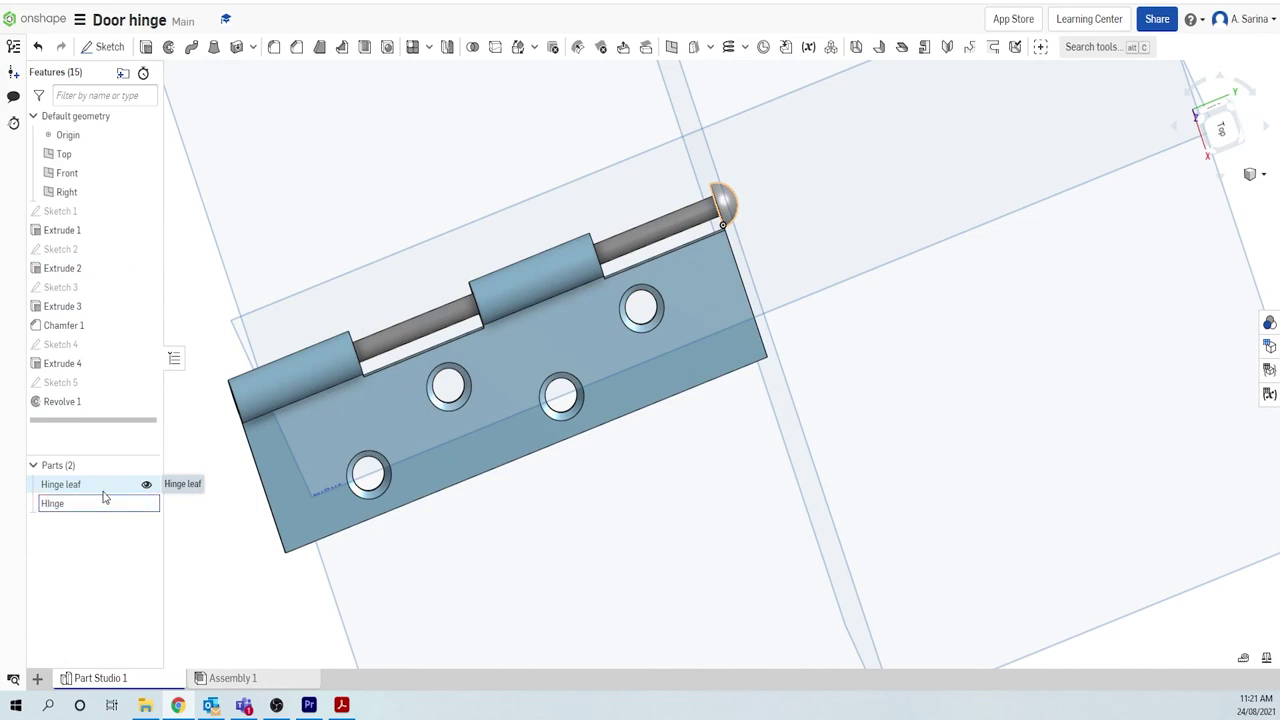
pyautogui.write(' Pin')
pyautogui.press('Return')
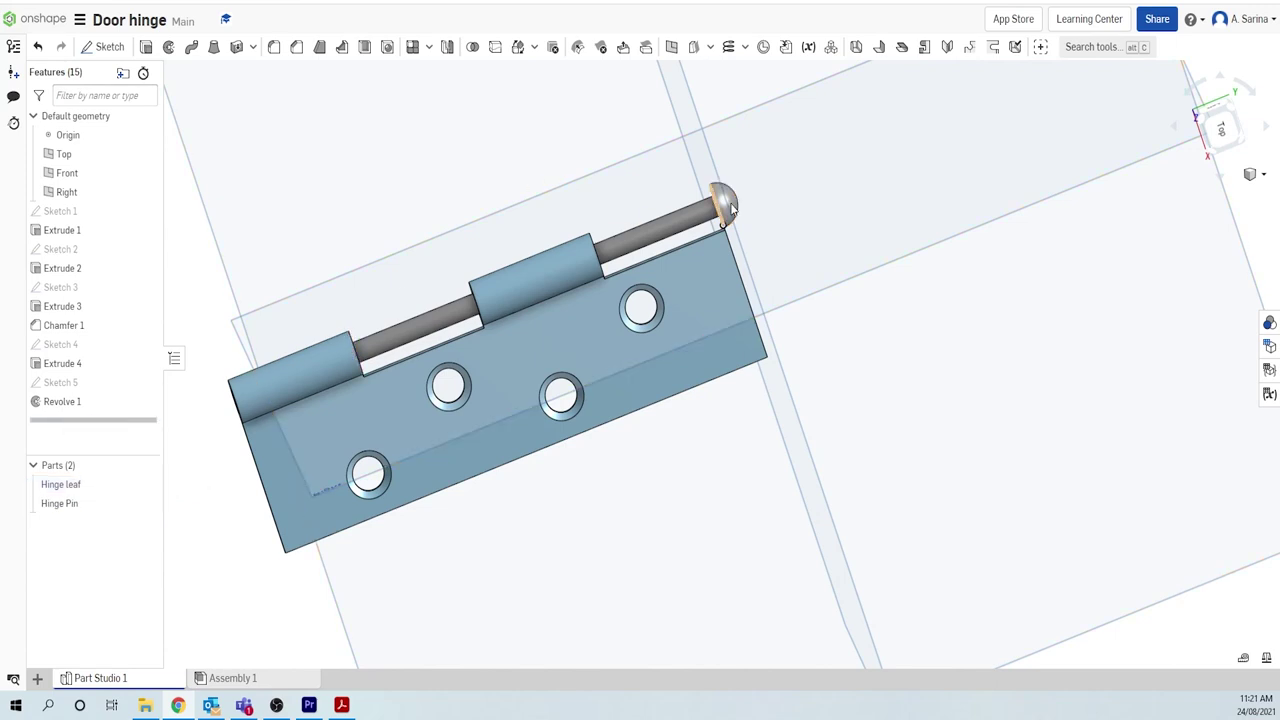
# Step: Set up a part mirror of the Hinge Pin about the end face of the middle barrel segment nearest the pin's headless end
pyautogui.click(449, 50)
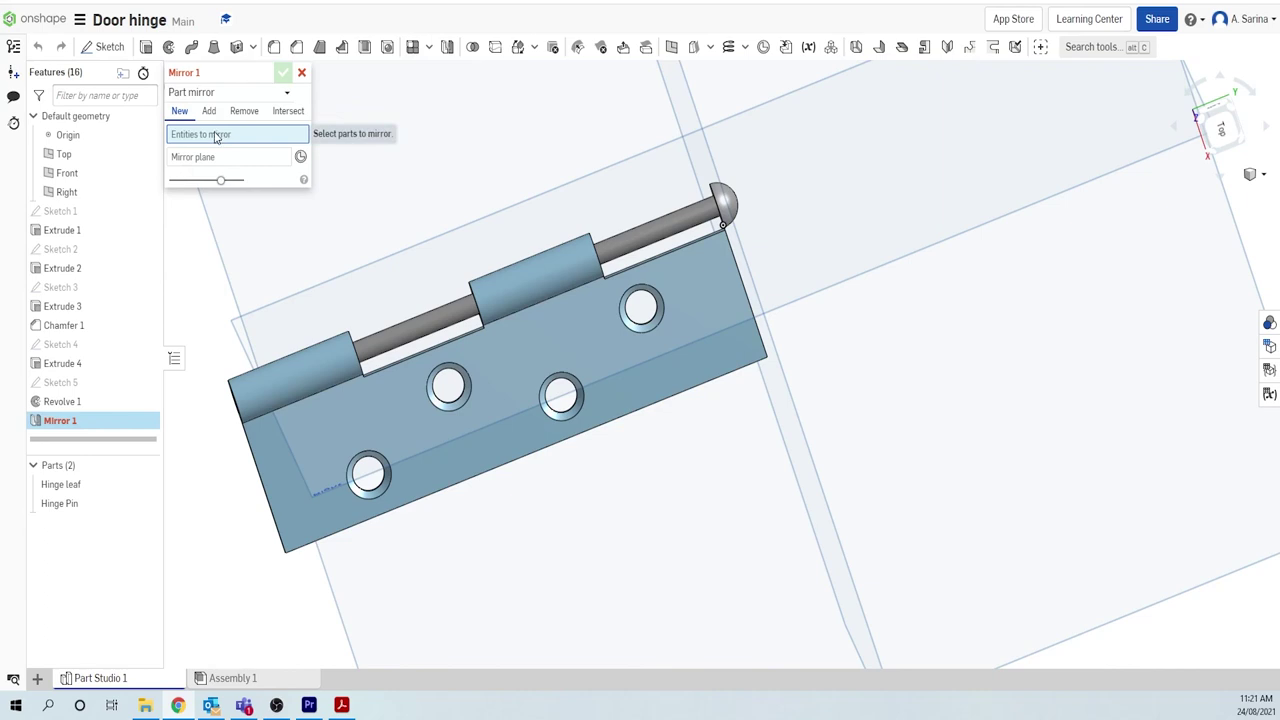
pyautogui.click(725, 203)
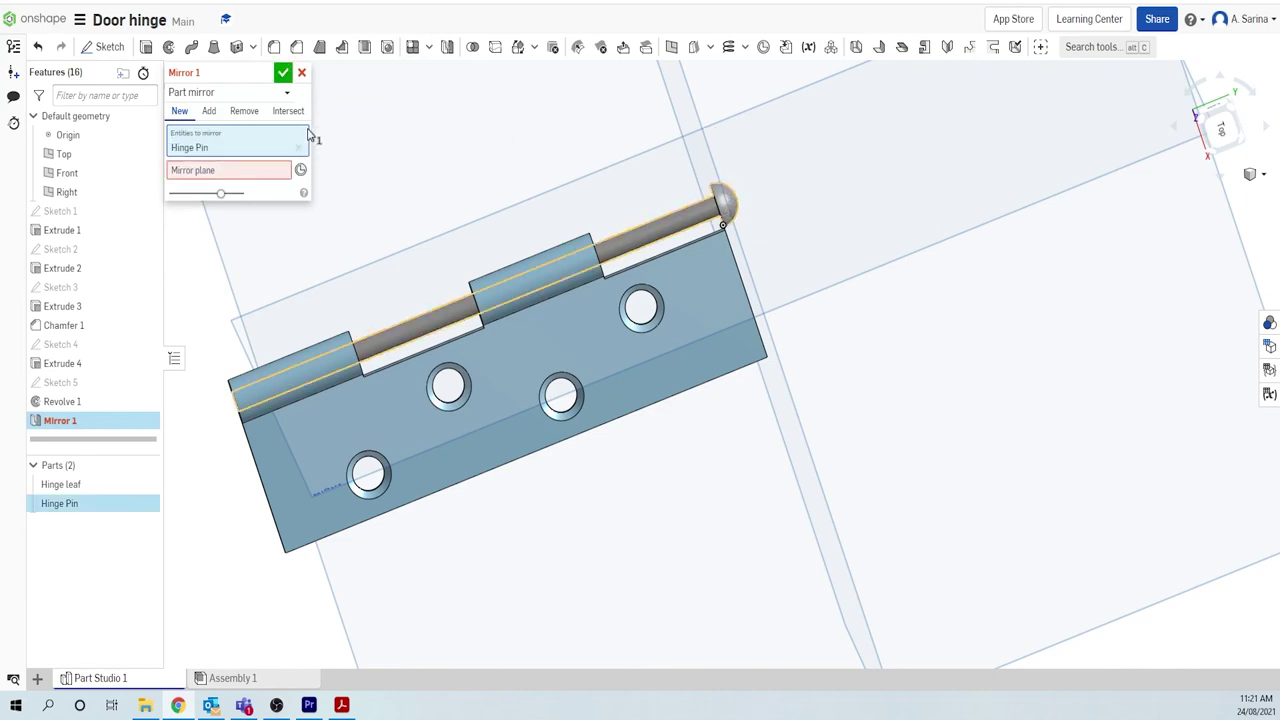
pyautogui.click(229, 175)
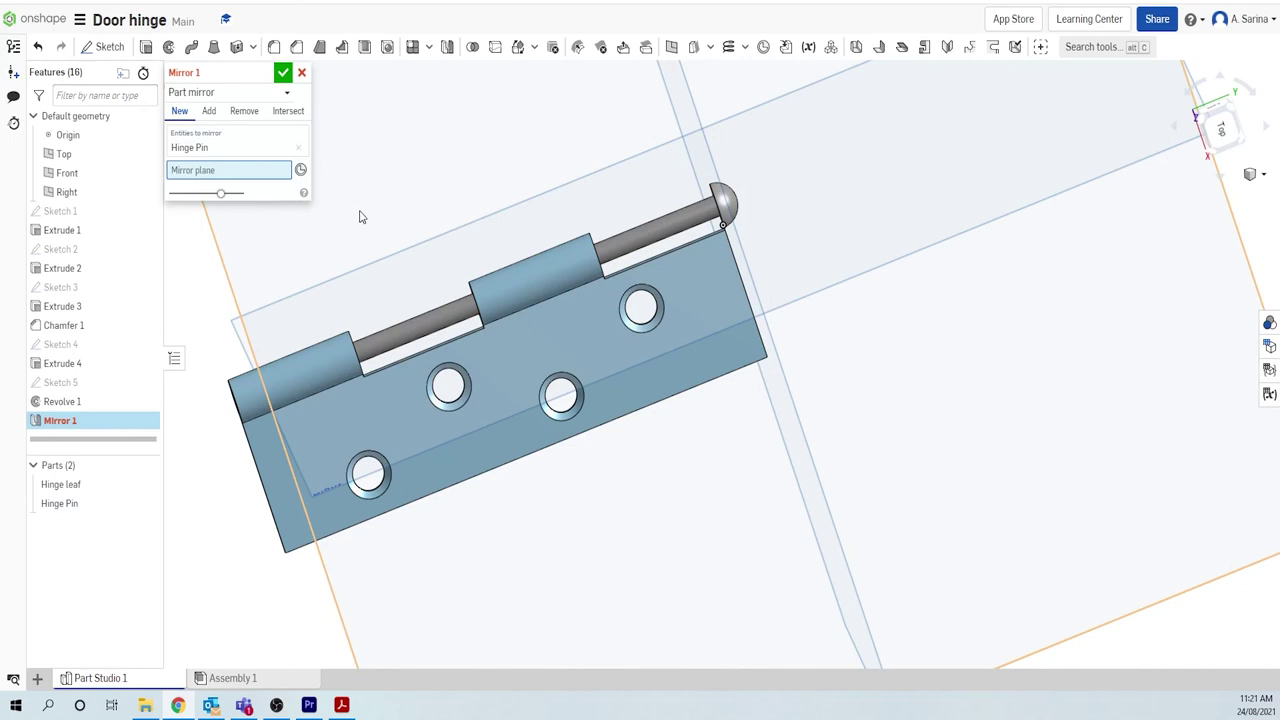
pyautogui.moveTo(402, 190); pyautogui.dragTo(457, 171, button='right')
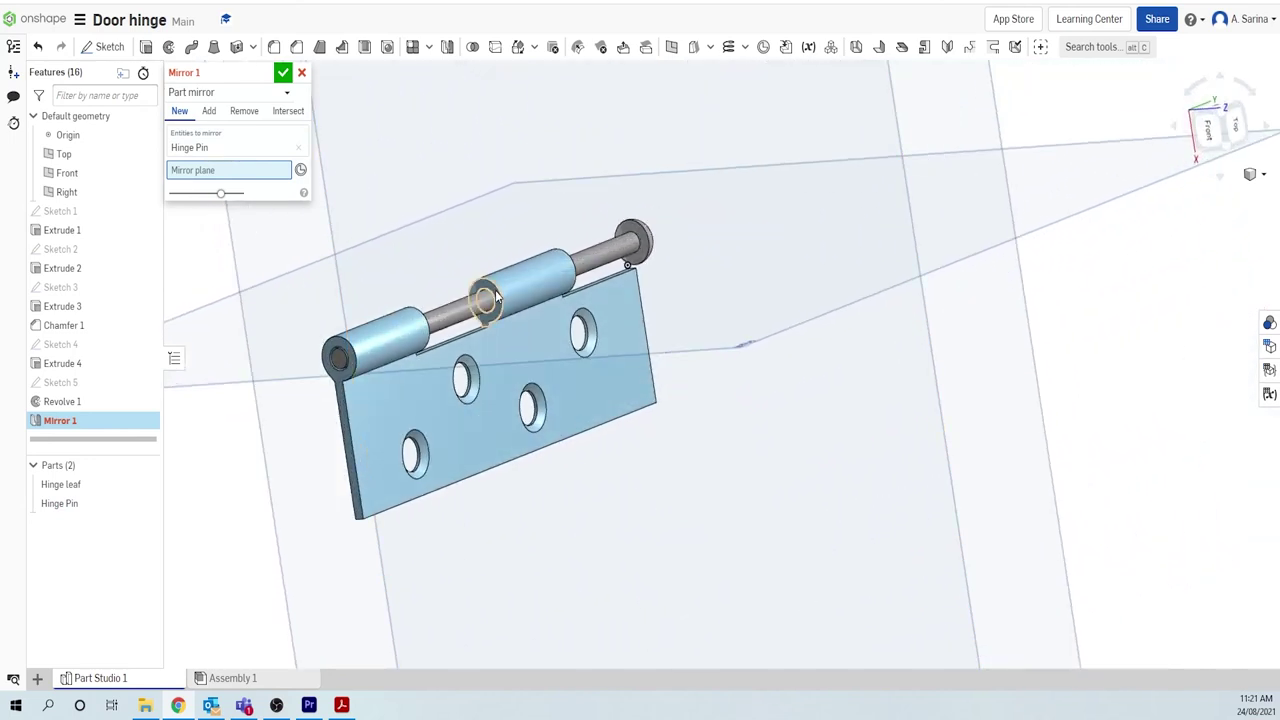
pyautogui.scroll(3, 497, 299)
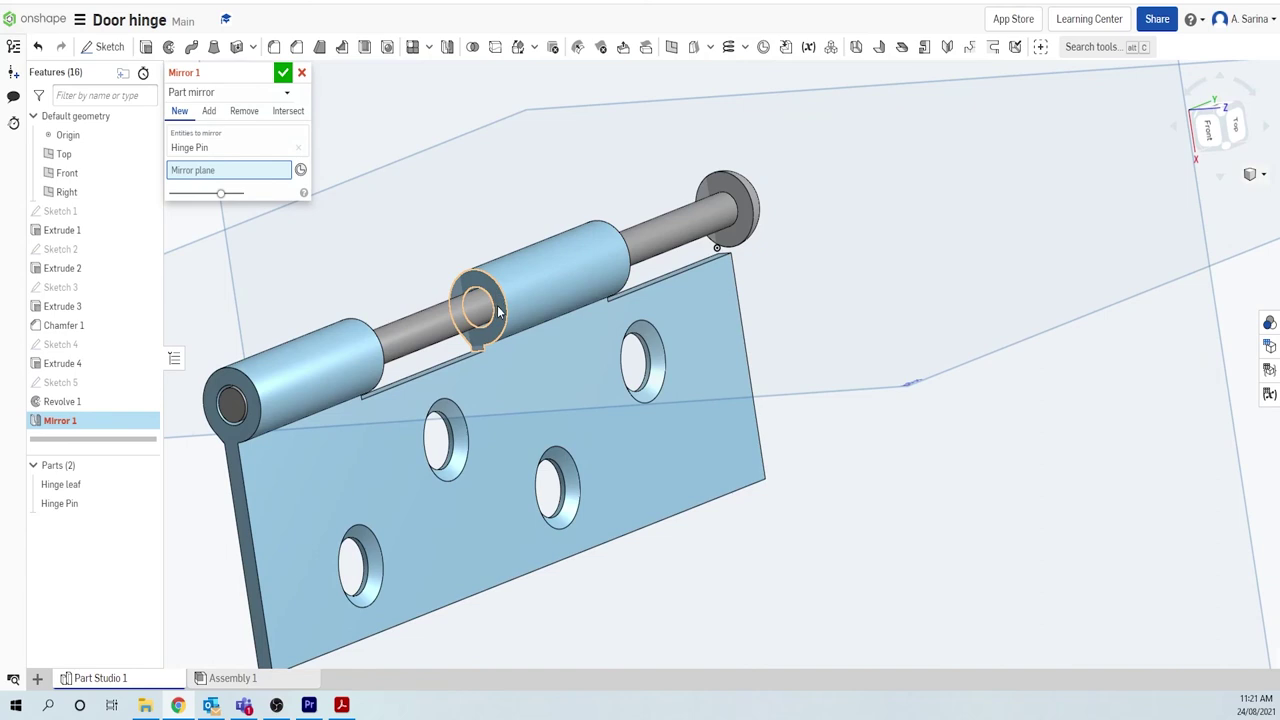
pyautogui.click(499, 312)
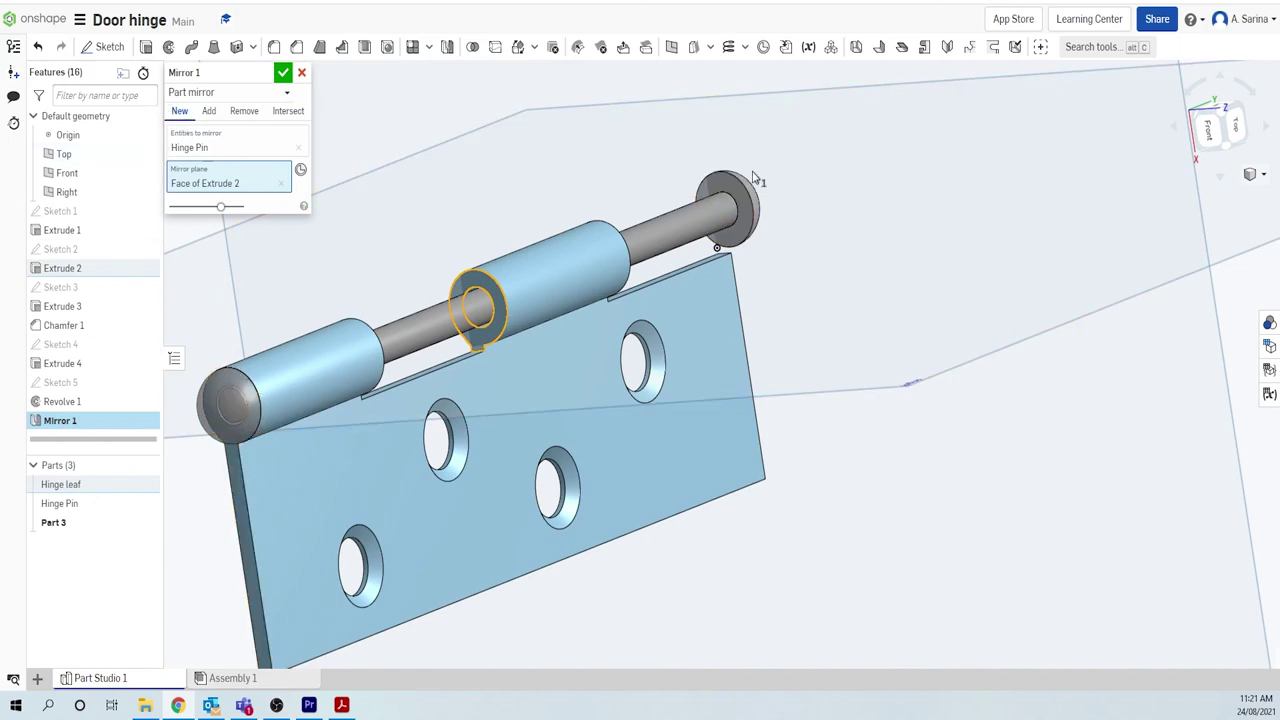
# Step: Change the mirror to Add with the Hinge Pin as merge scope and apply it
pyautogui.click(209, 112)
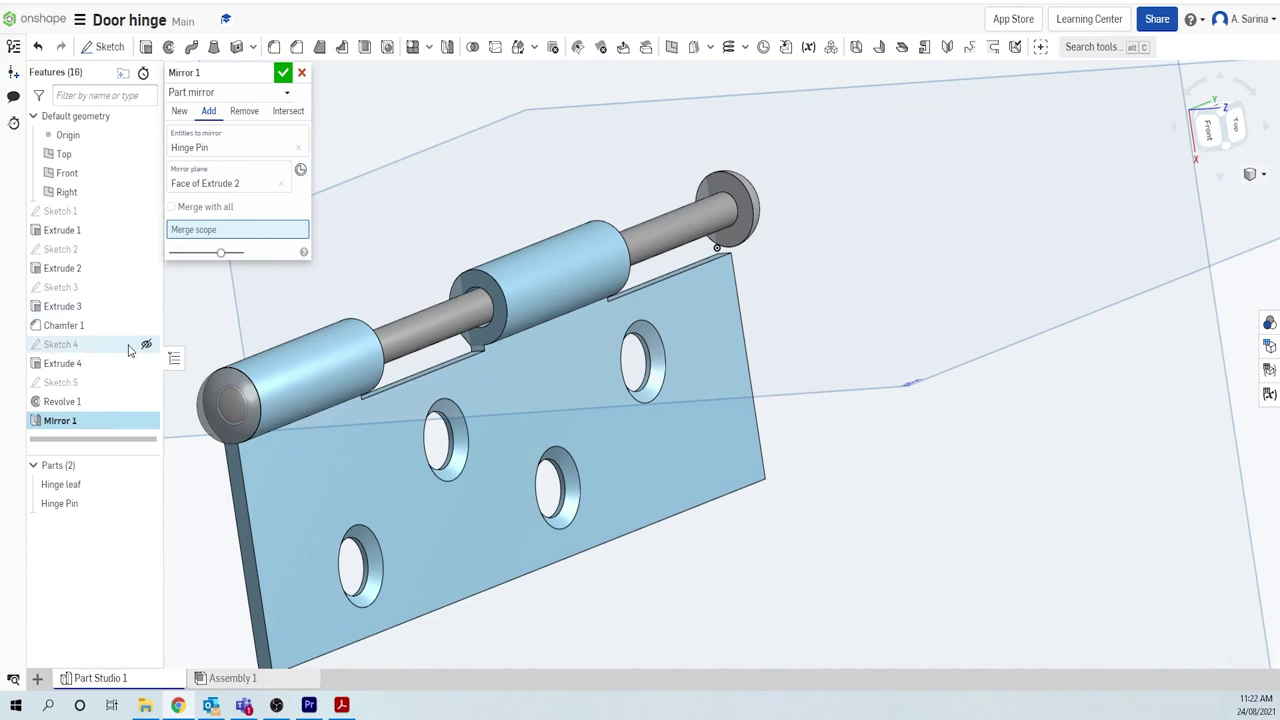
pyautogui.click(89, 504)
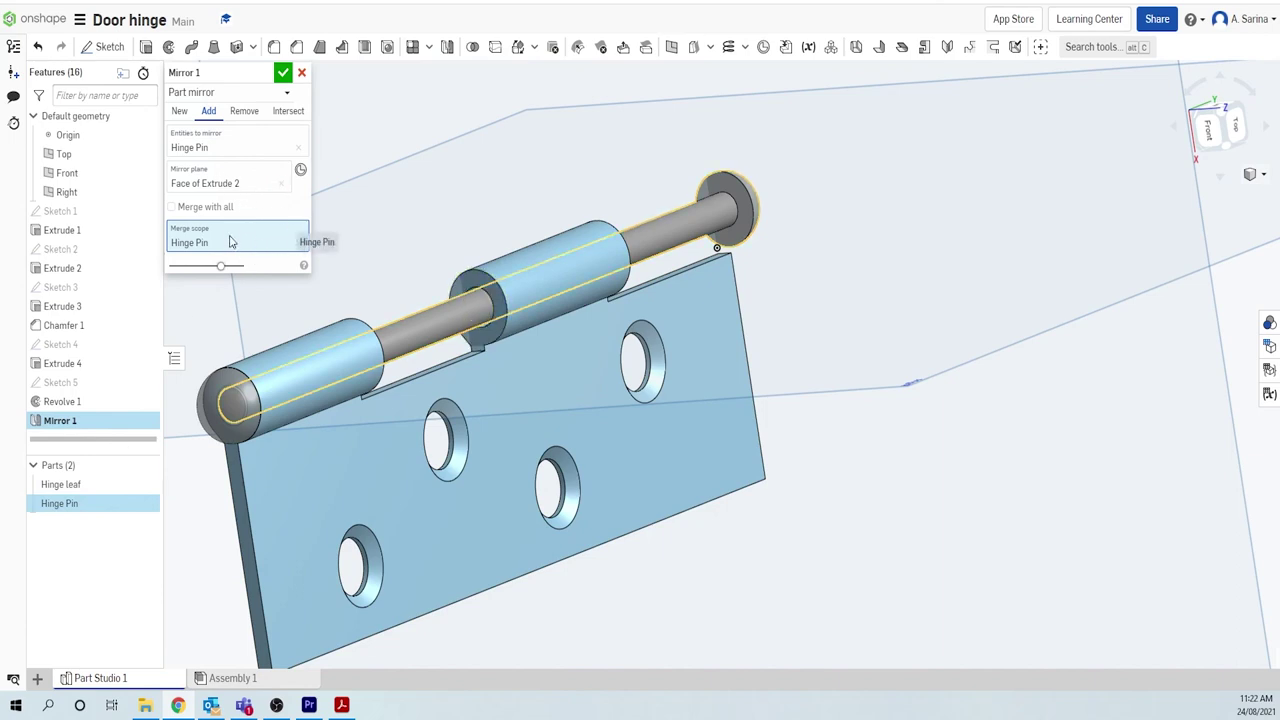
pyautogui.click(285, 74)
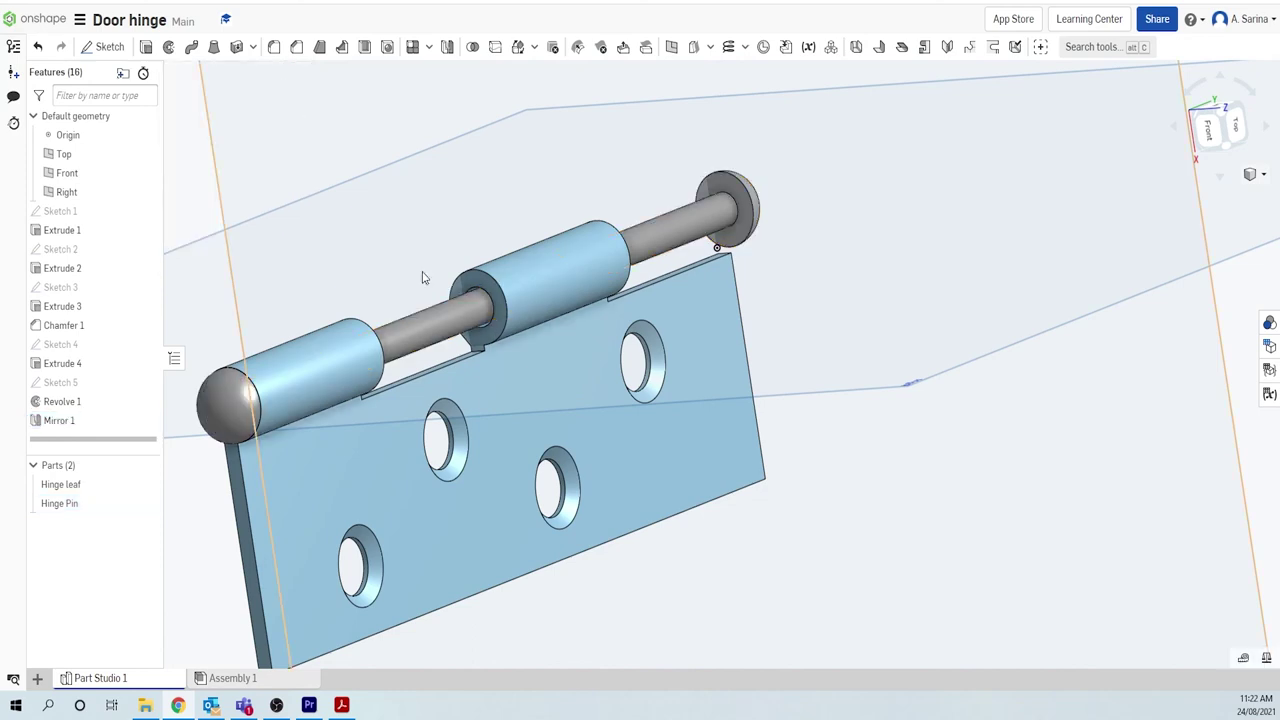
pyautogui.scroll(-3, 423, 277)
pyautogui.moveTo(600, 491); pyautogui.dragTo(602, 462, button='right')
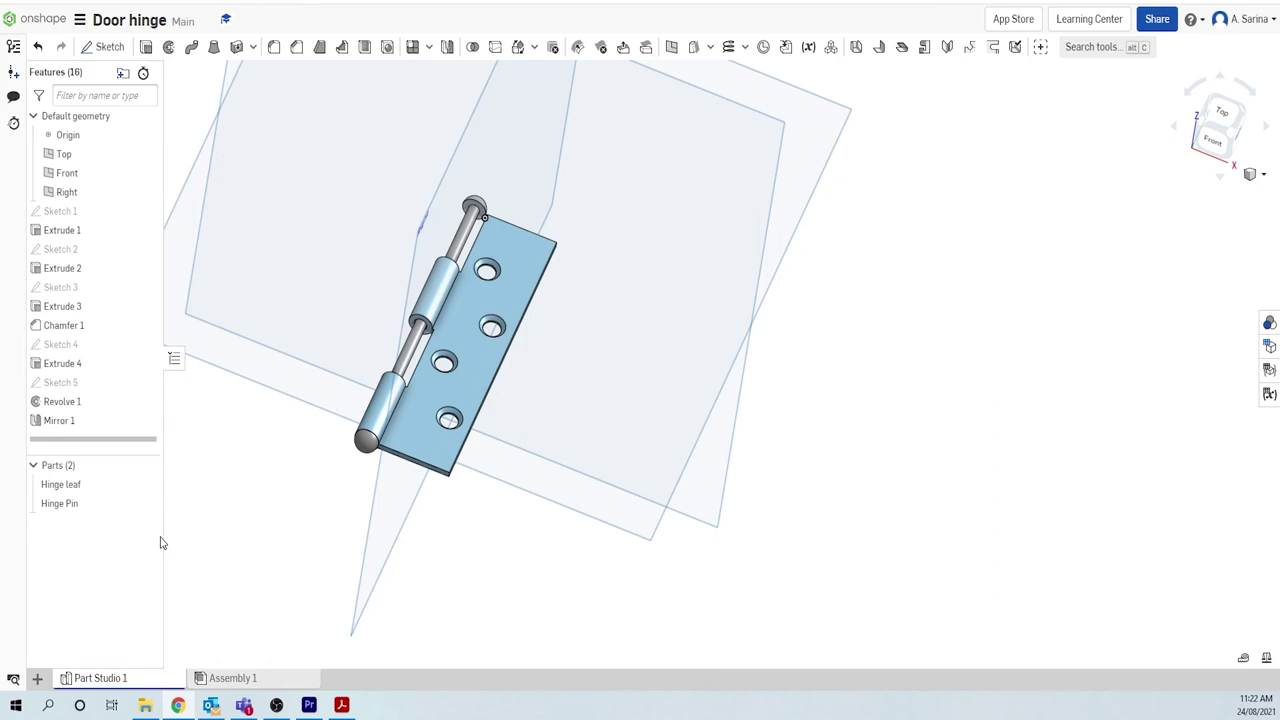
# Step: Change the Hinge leaf's appearance to the dark gold colour D29F09
pyautogui.click(88, 484)
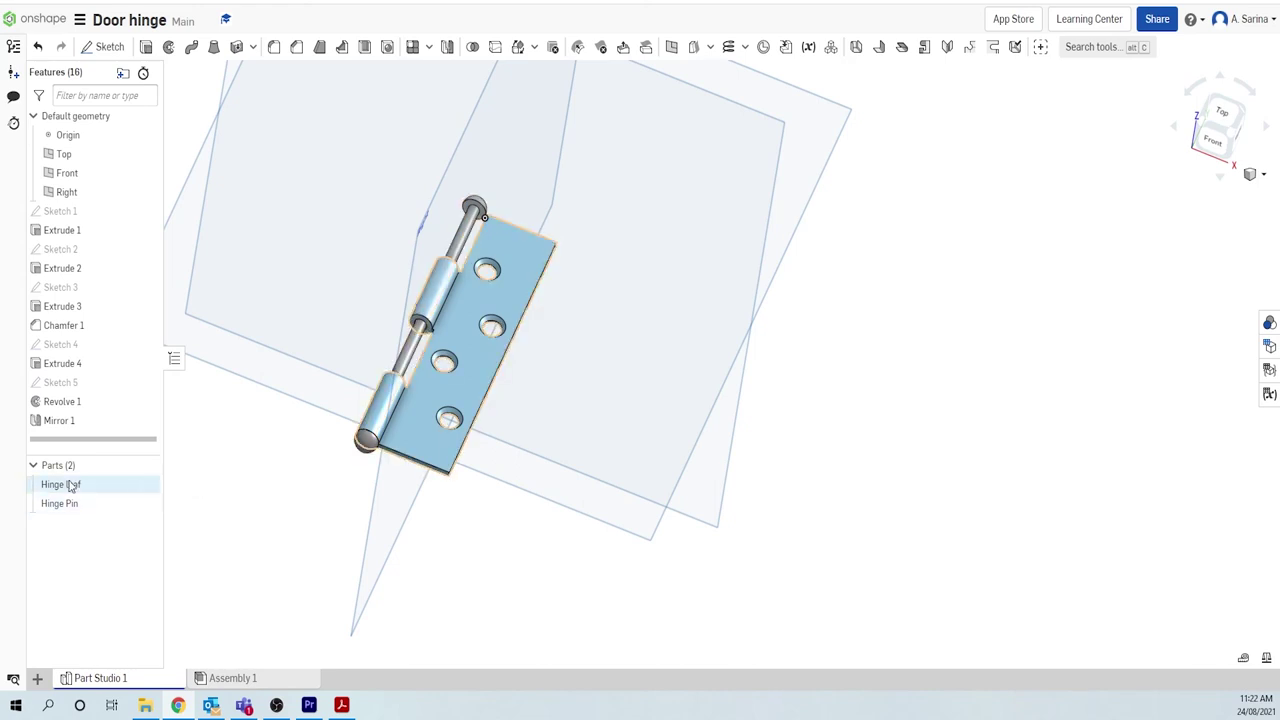
pyautogui.rightClick(87, 486)
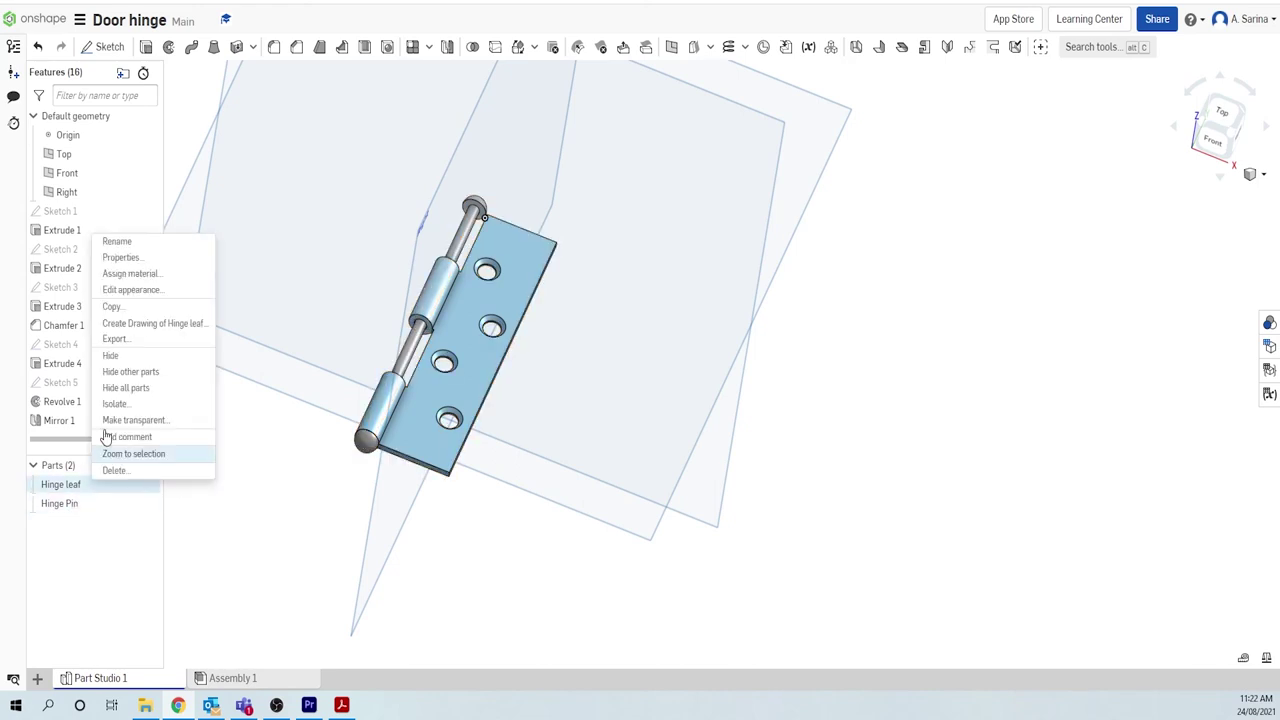
pyautogui.click(130, 290)
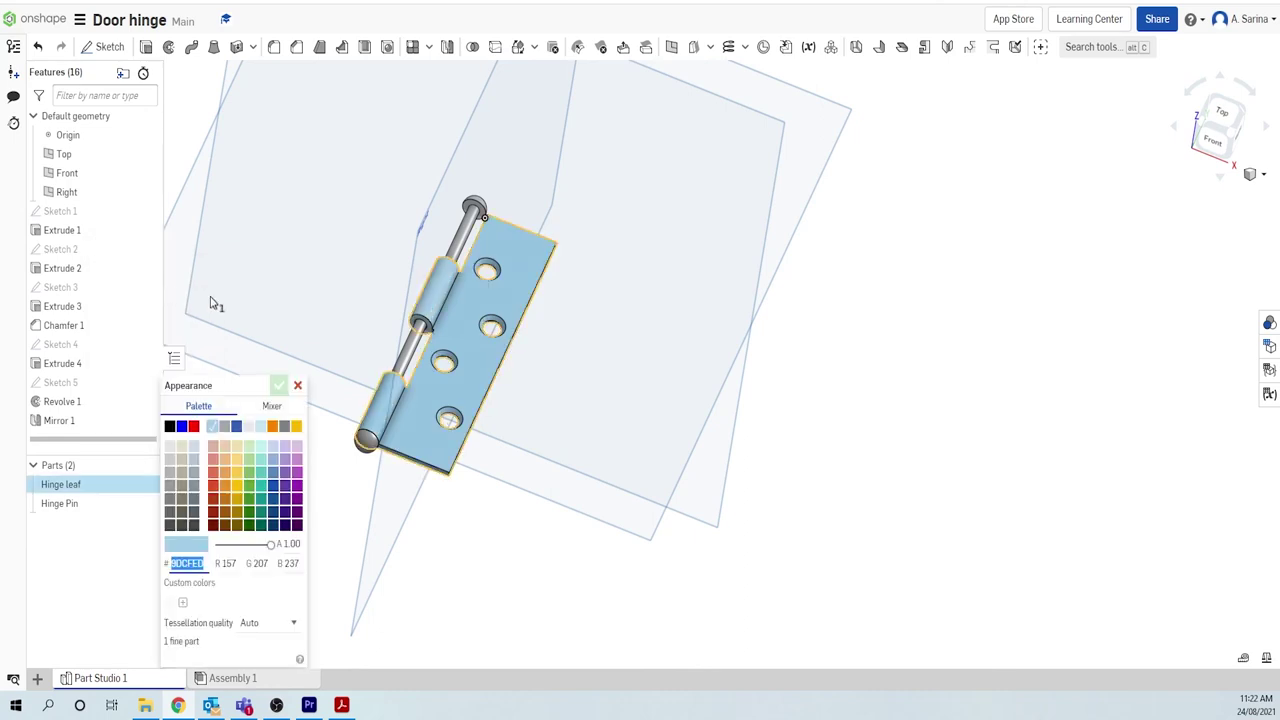
pyautogui.click(237, 499)
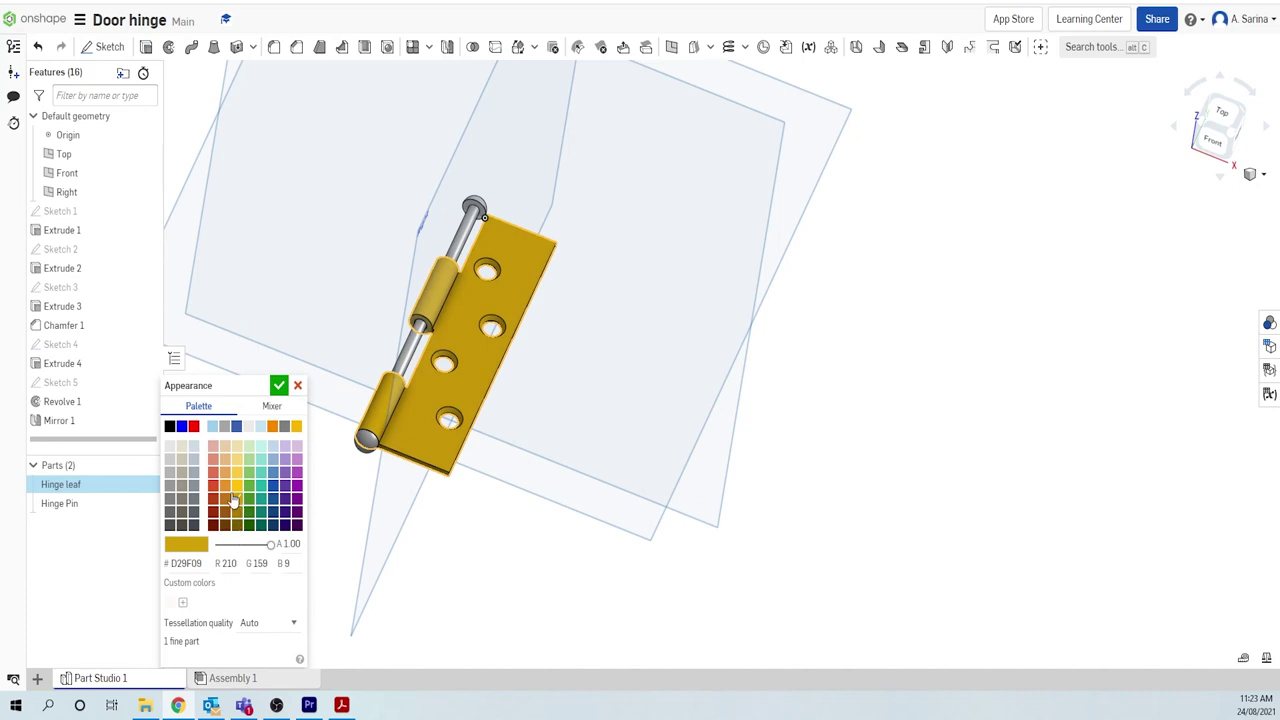
pyautogui.click(237, 487)
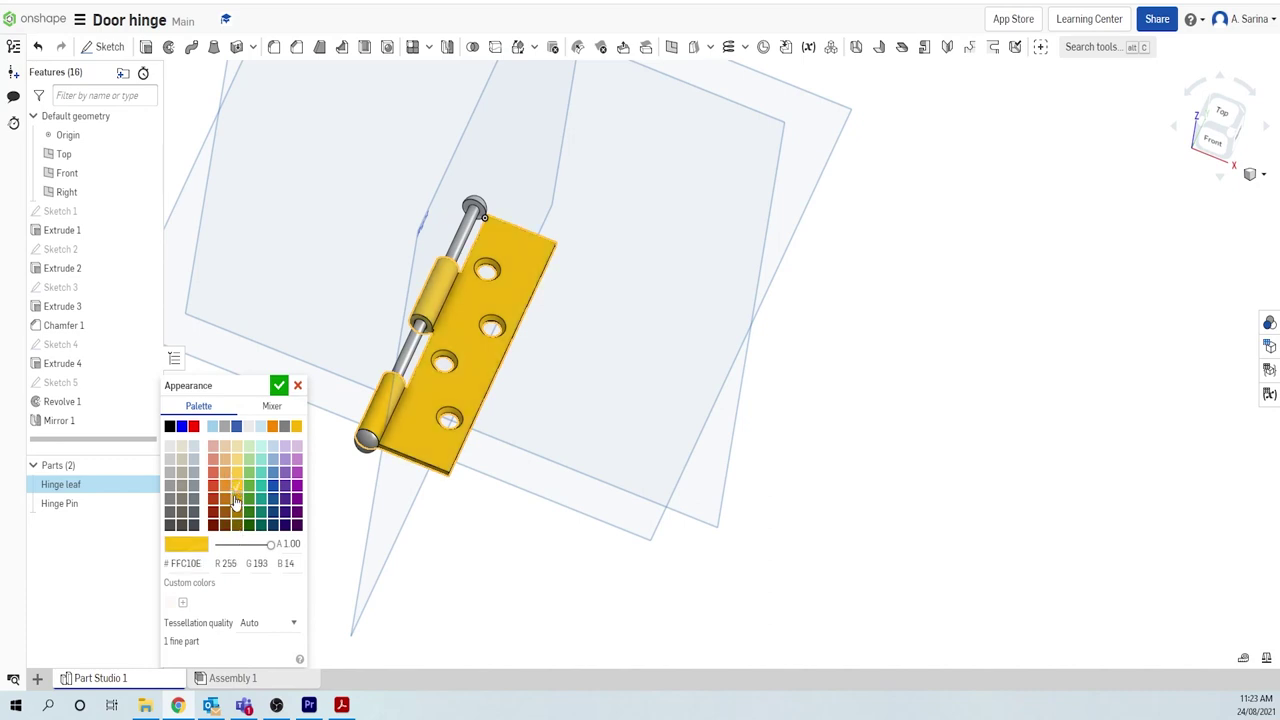
pyautogui.click(237, 512)
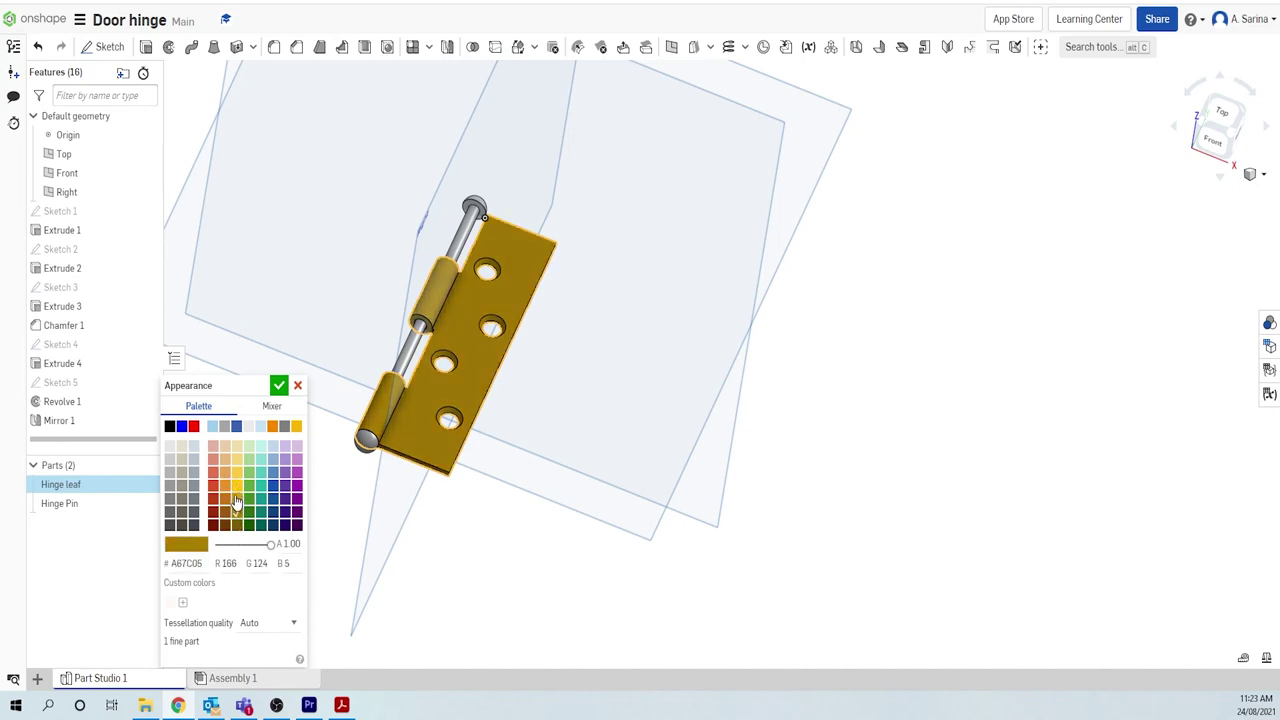
pyautogui.click(237, 499)
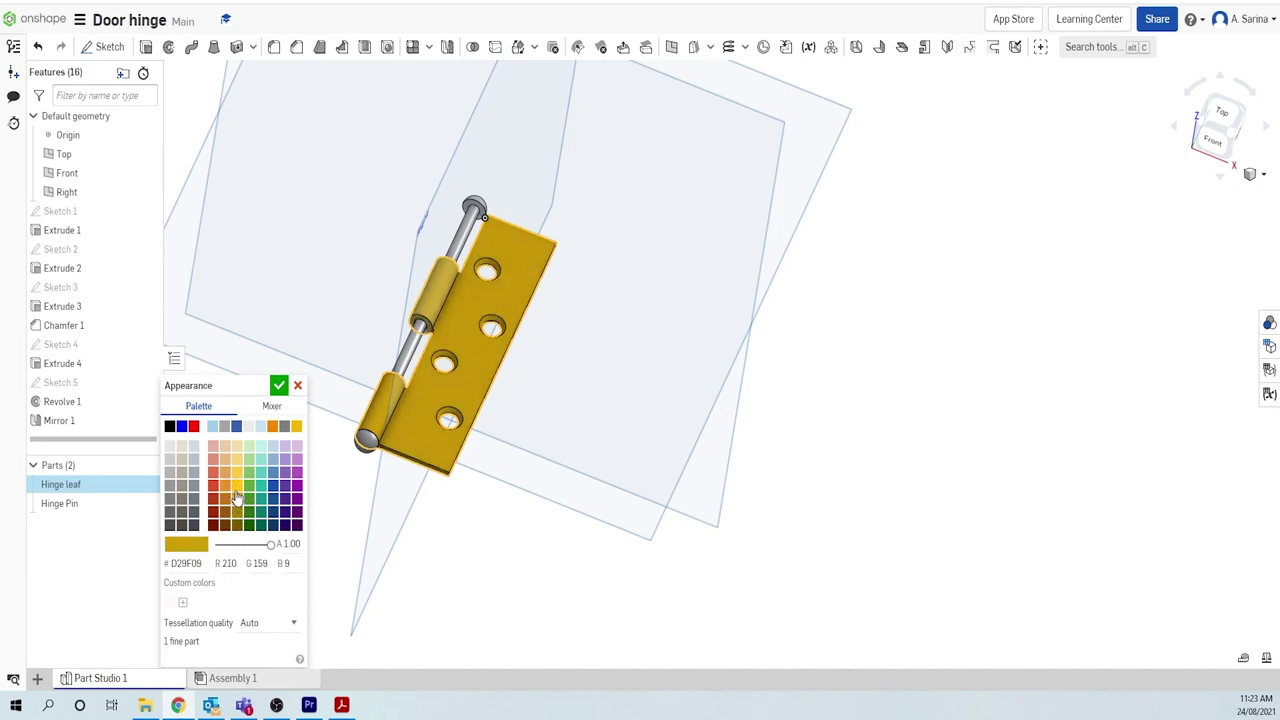
pyautogui.click(280, 386)
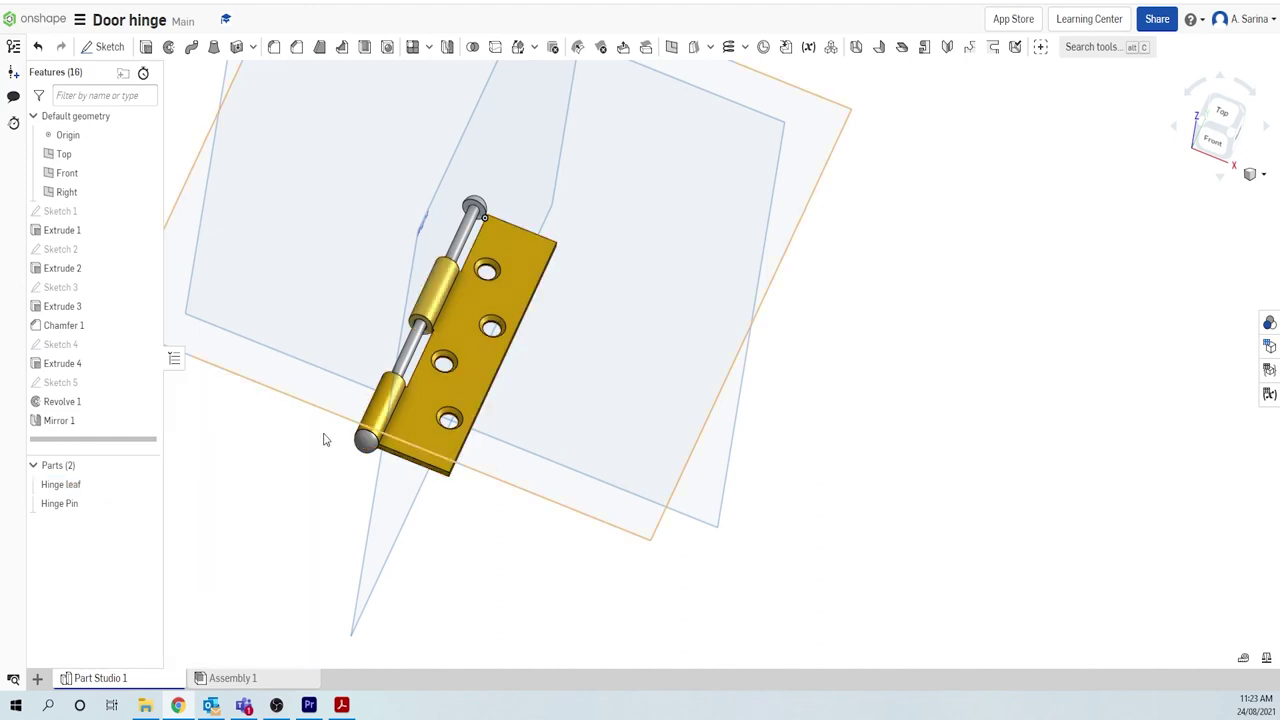
# Step: Change the Hinge Pin's appearance to the copper-pink colour E1927A
pyautogui.rightClick(84, 505)
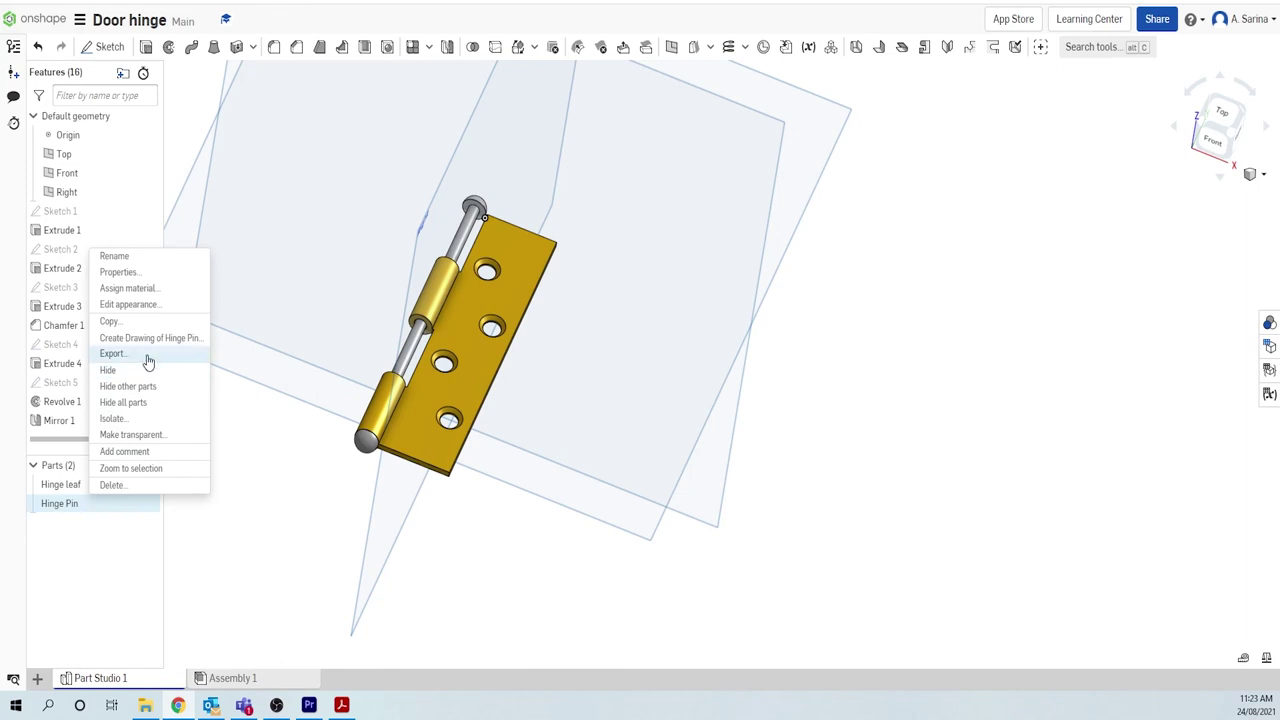
pyautogui.click(128, 305)
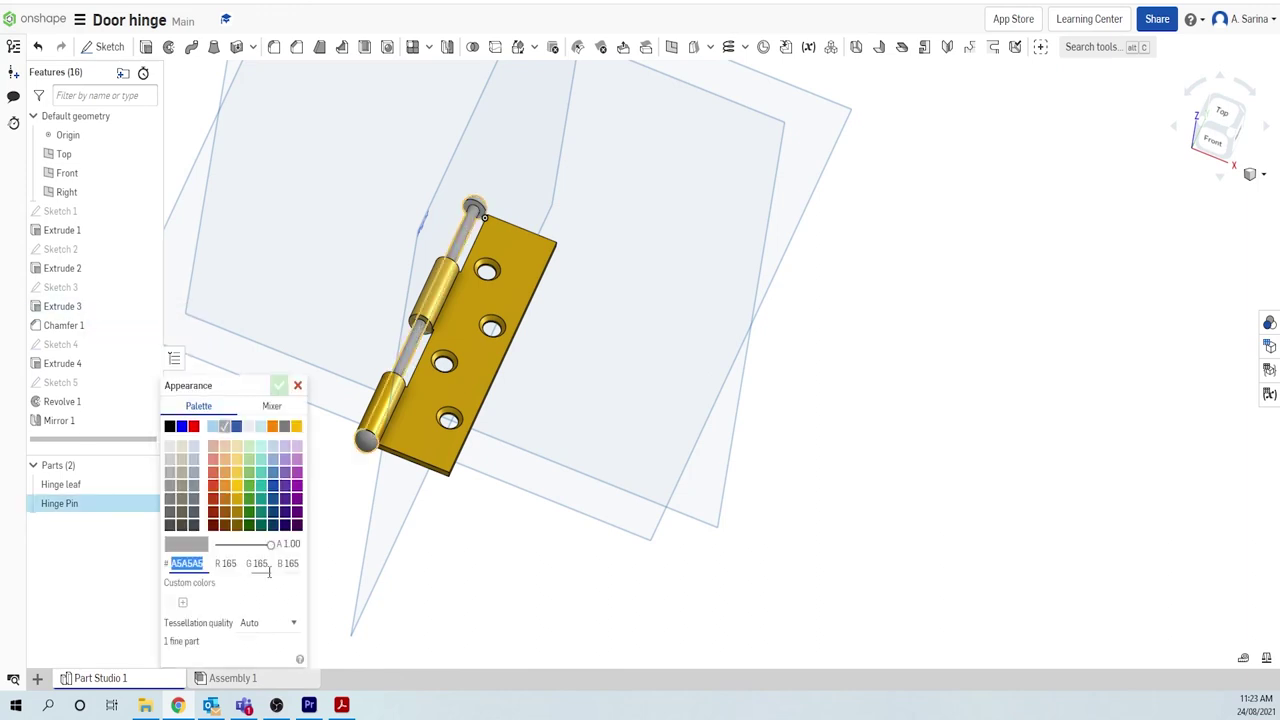
pyautogui.click(225, 460)
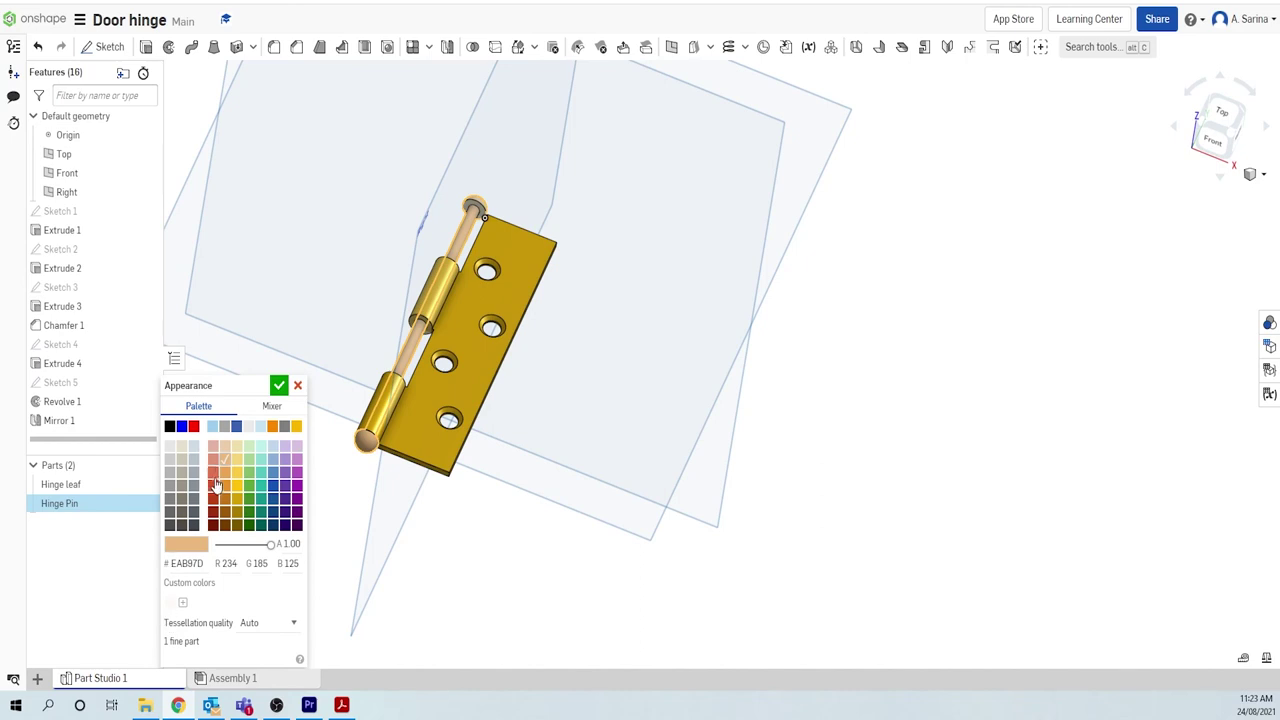
pyautogui.click(213, 460)
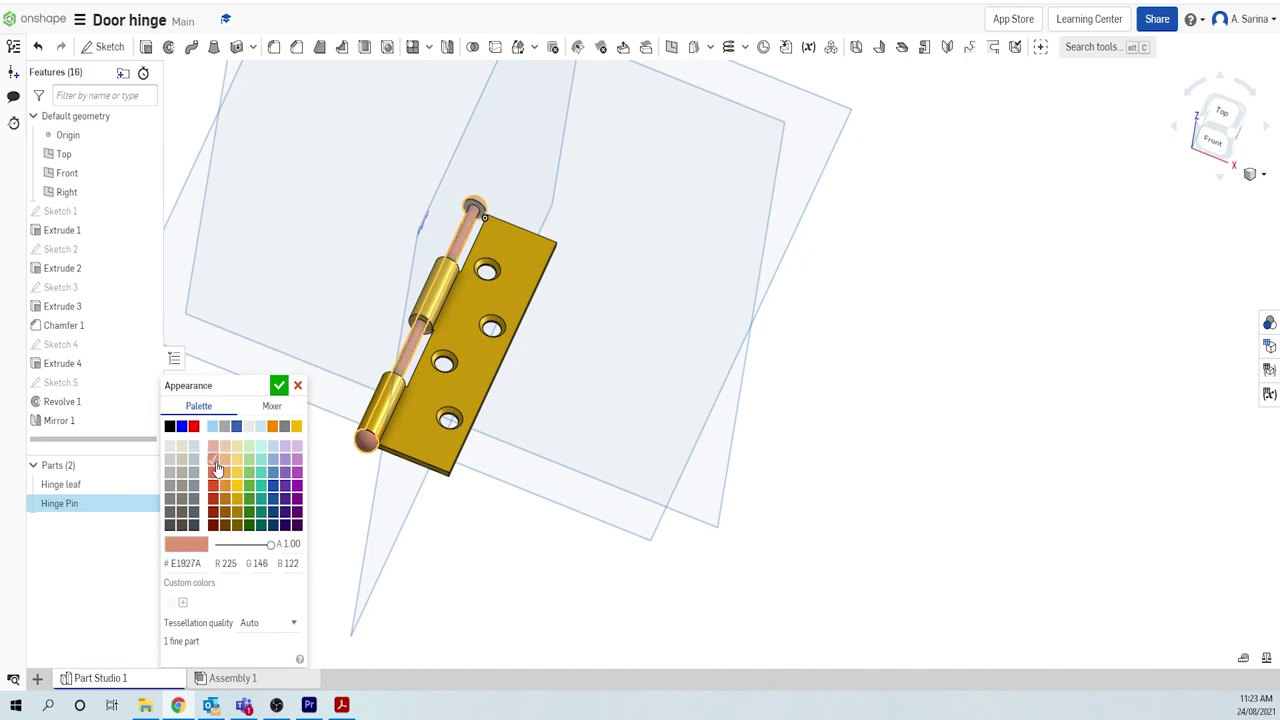
pyautogui.click(279, 385)
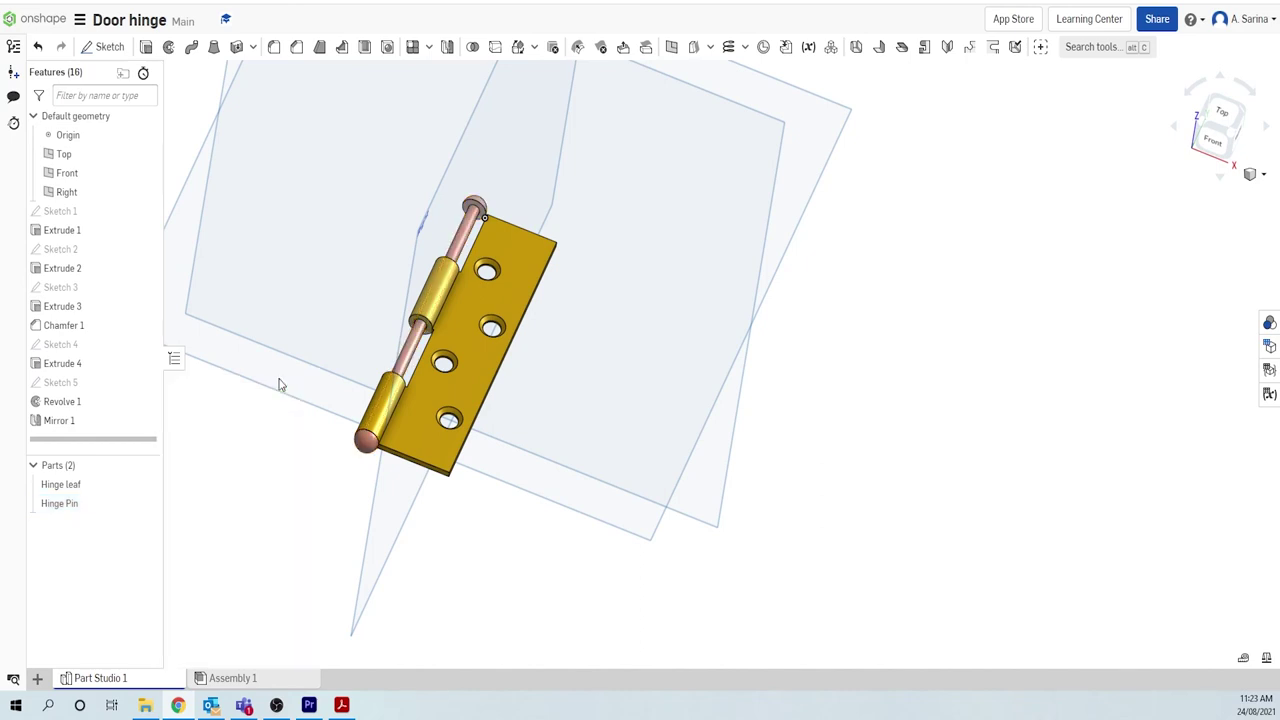
pyautogui.moveTo(646, 563); pyautogui.dragTo(594, 598, button='right')
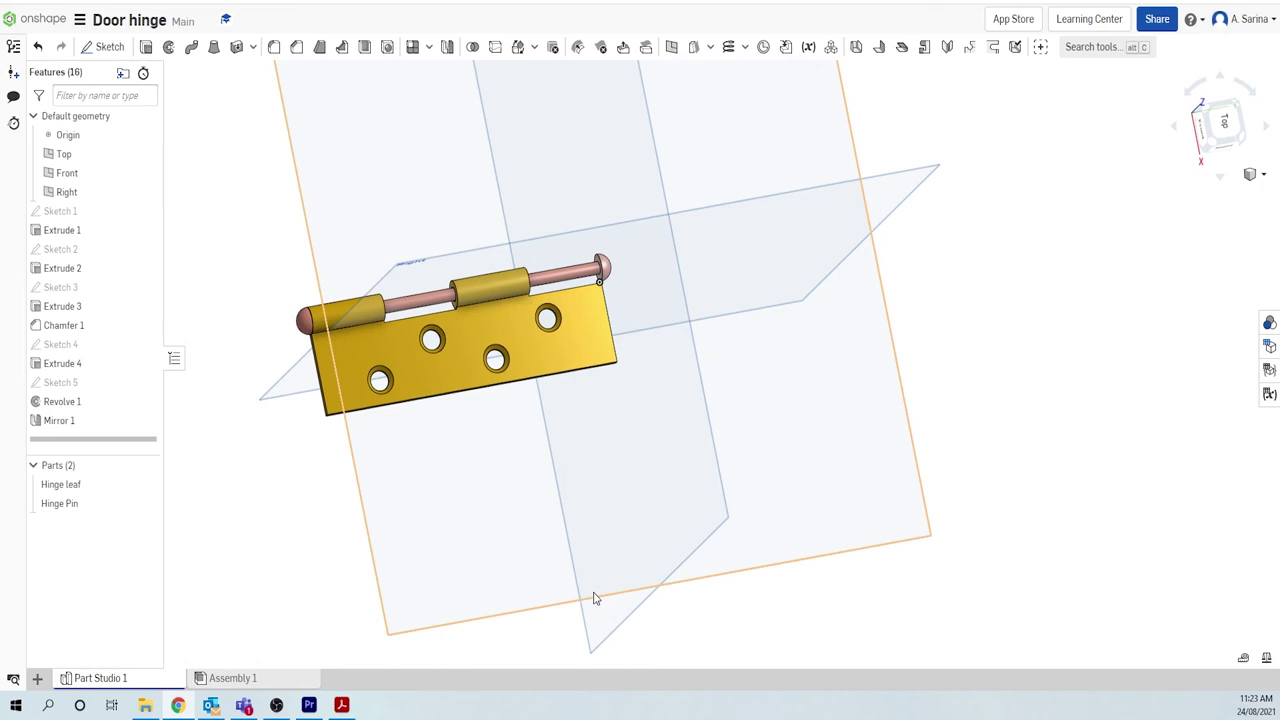
pyautogui.moveTo(557, 486); pyautogui.dragTo(583, 456, button='right')
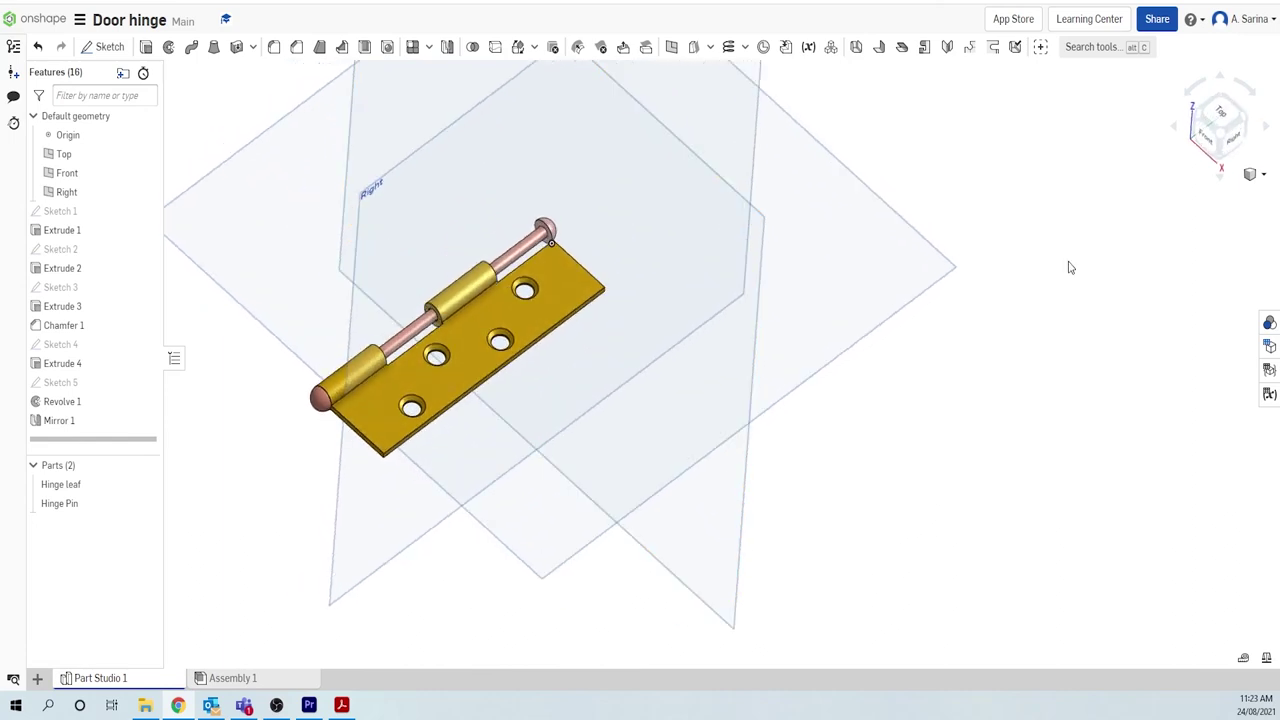